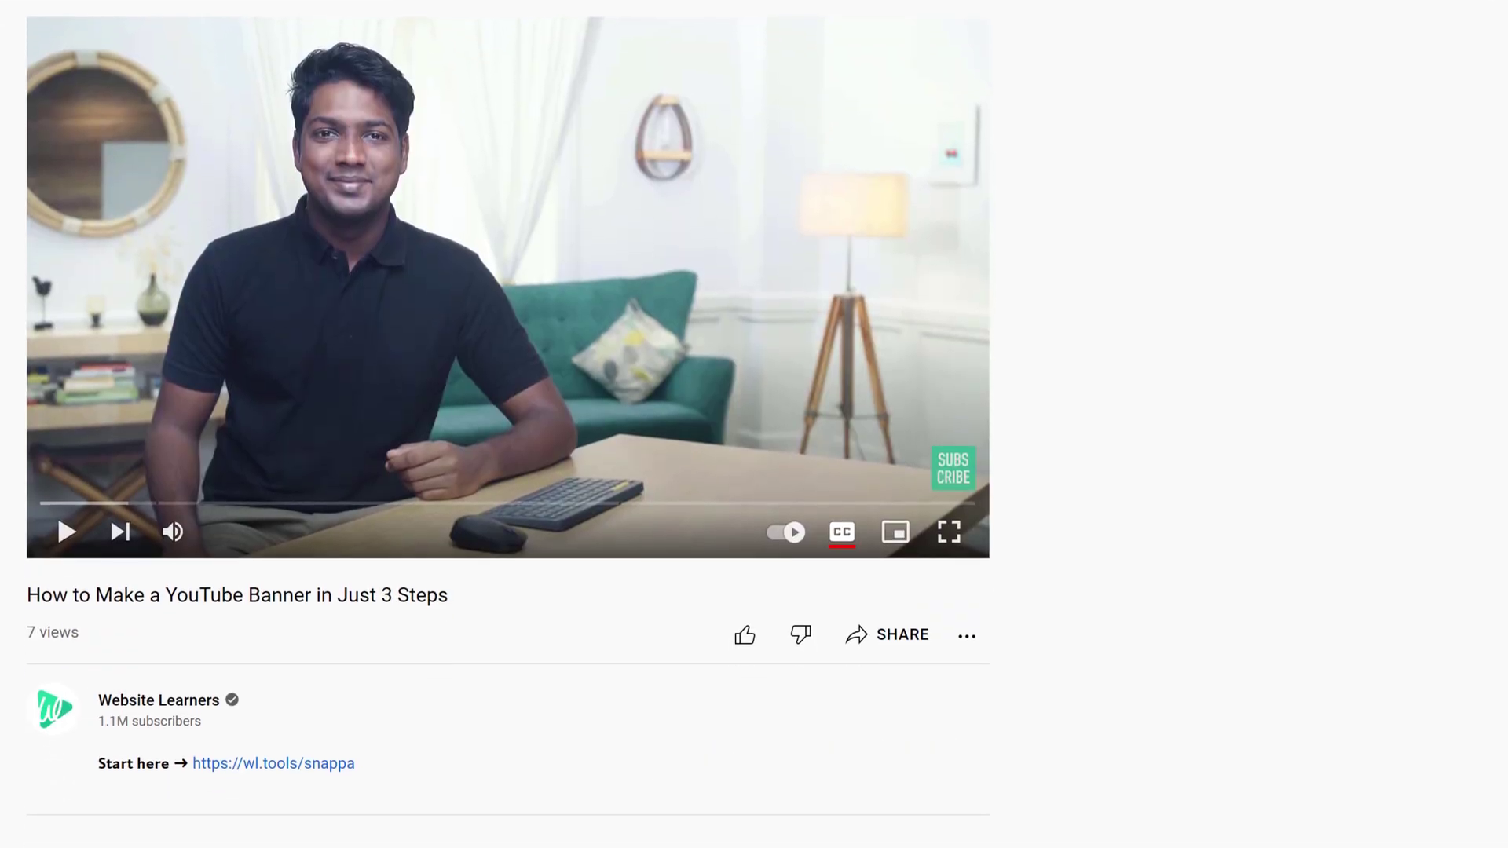
Step: Open Snappa from the description link and fill the free sign-up form with name, e-mail and password
click(283, 782)
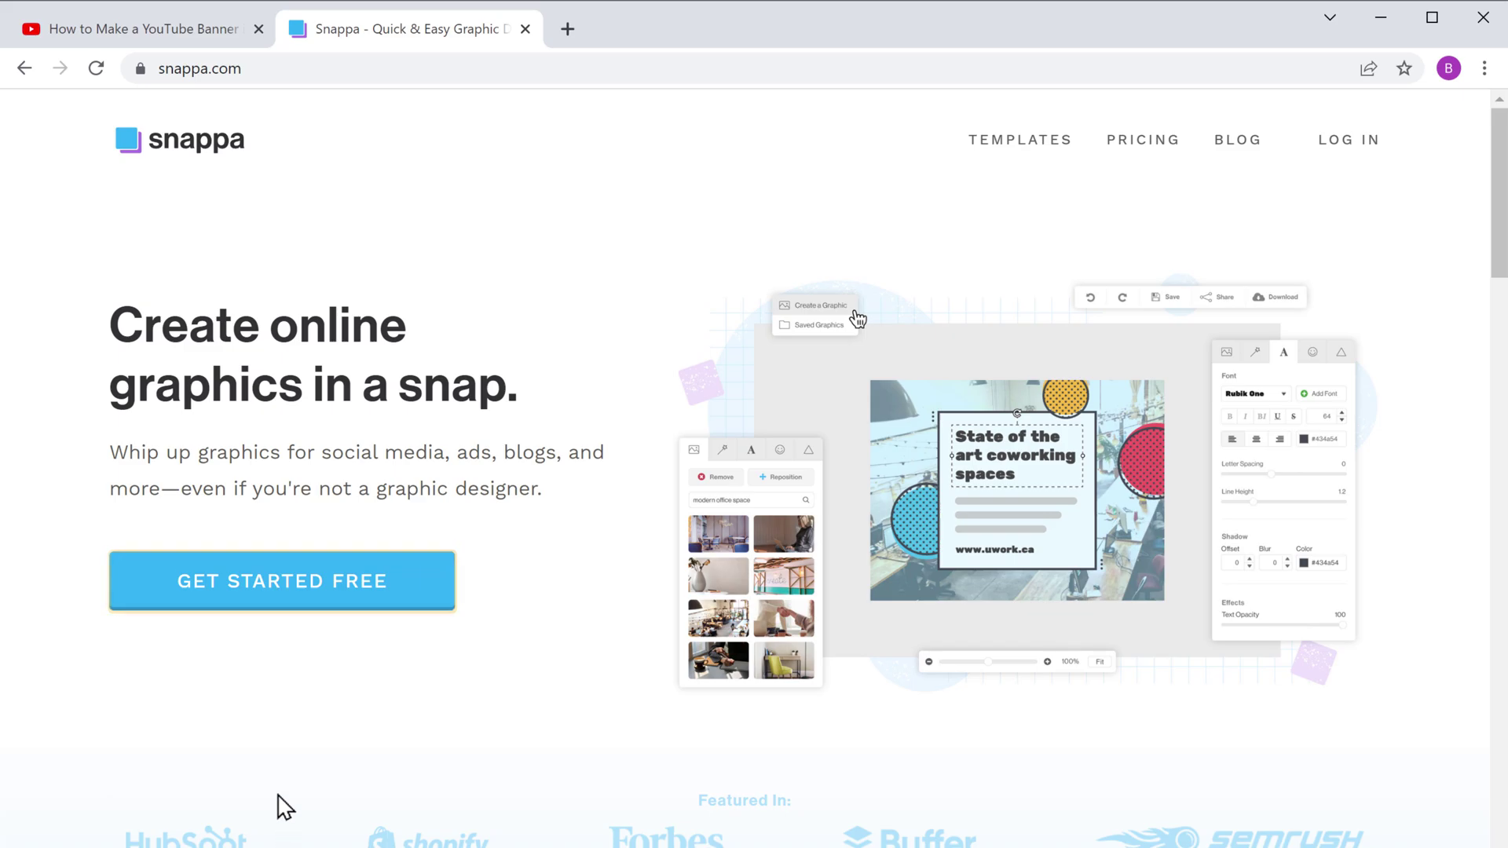
click(273, 609)
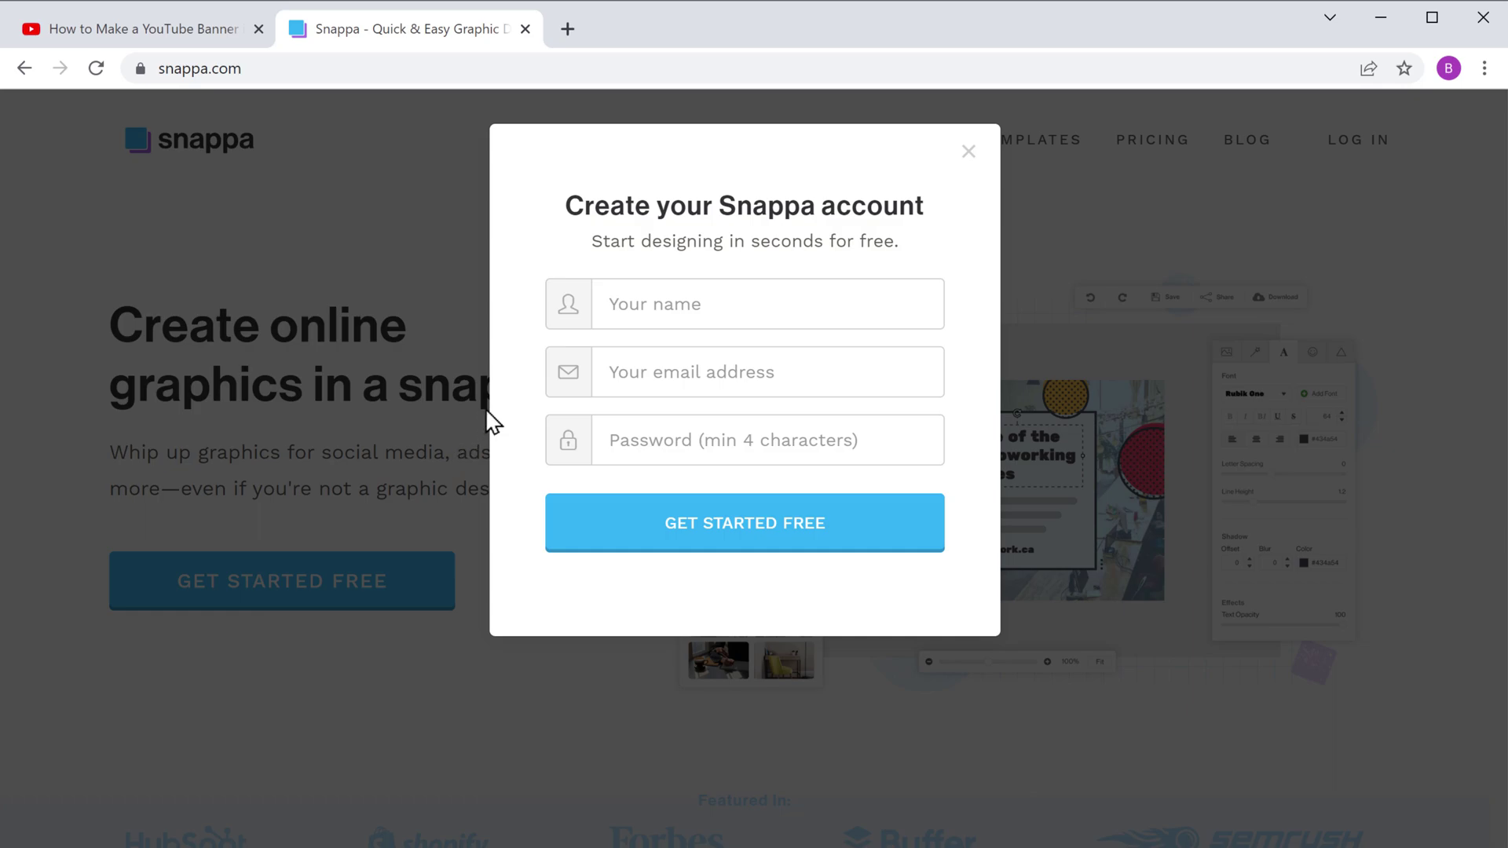
click(604, 304)
key(Tab)
key(Tab)
text(•••••••••)
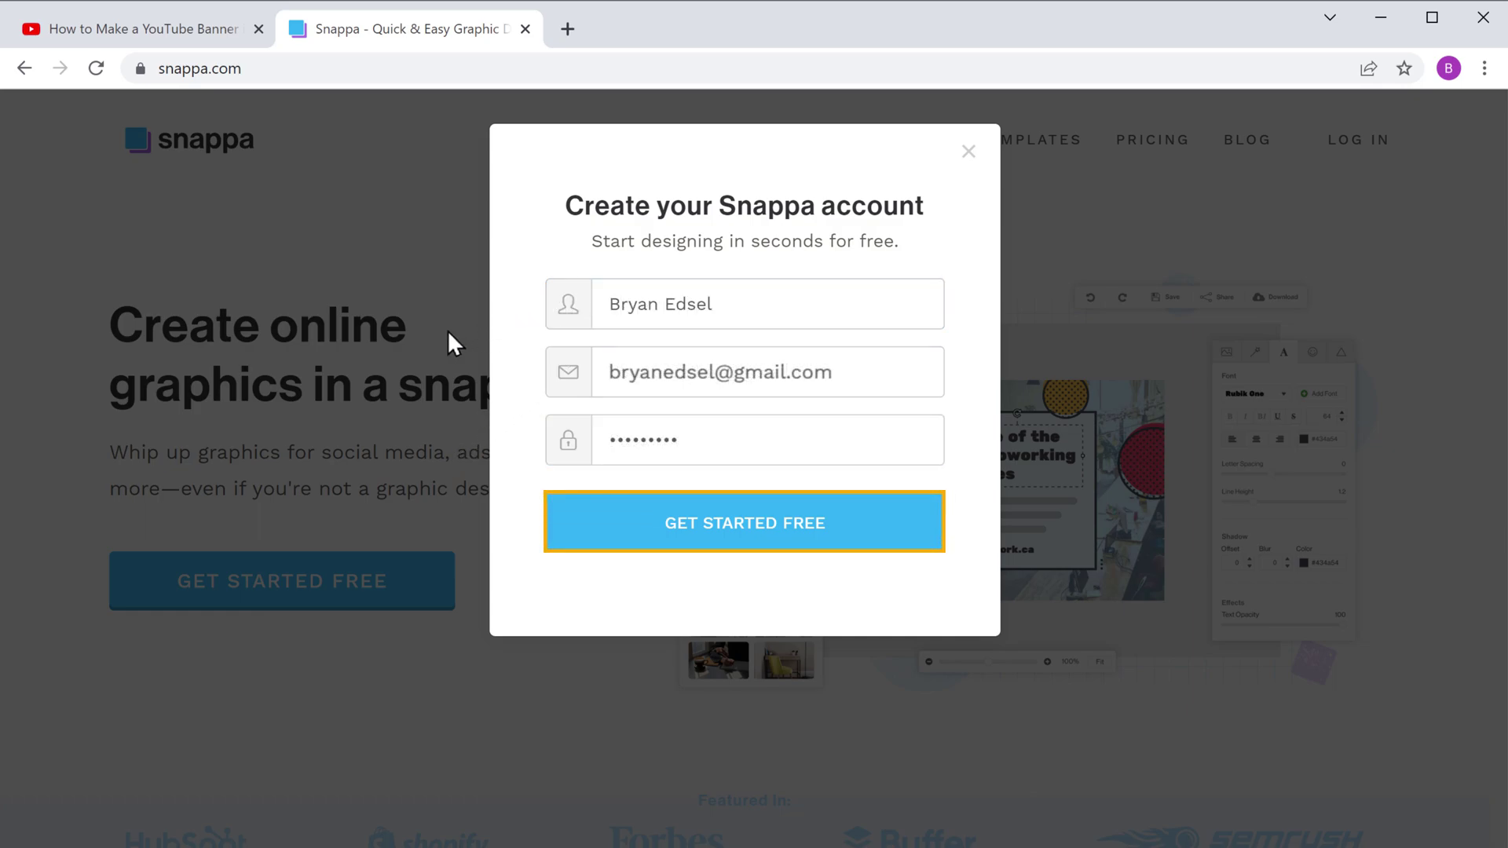
Step: Submit the sign-up, then scroll the dashboard down to the YouTube Banner 2560px x 1440px preset
click(740, 542)
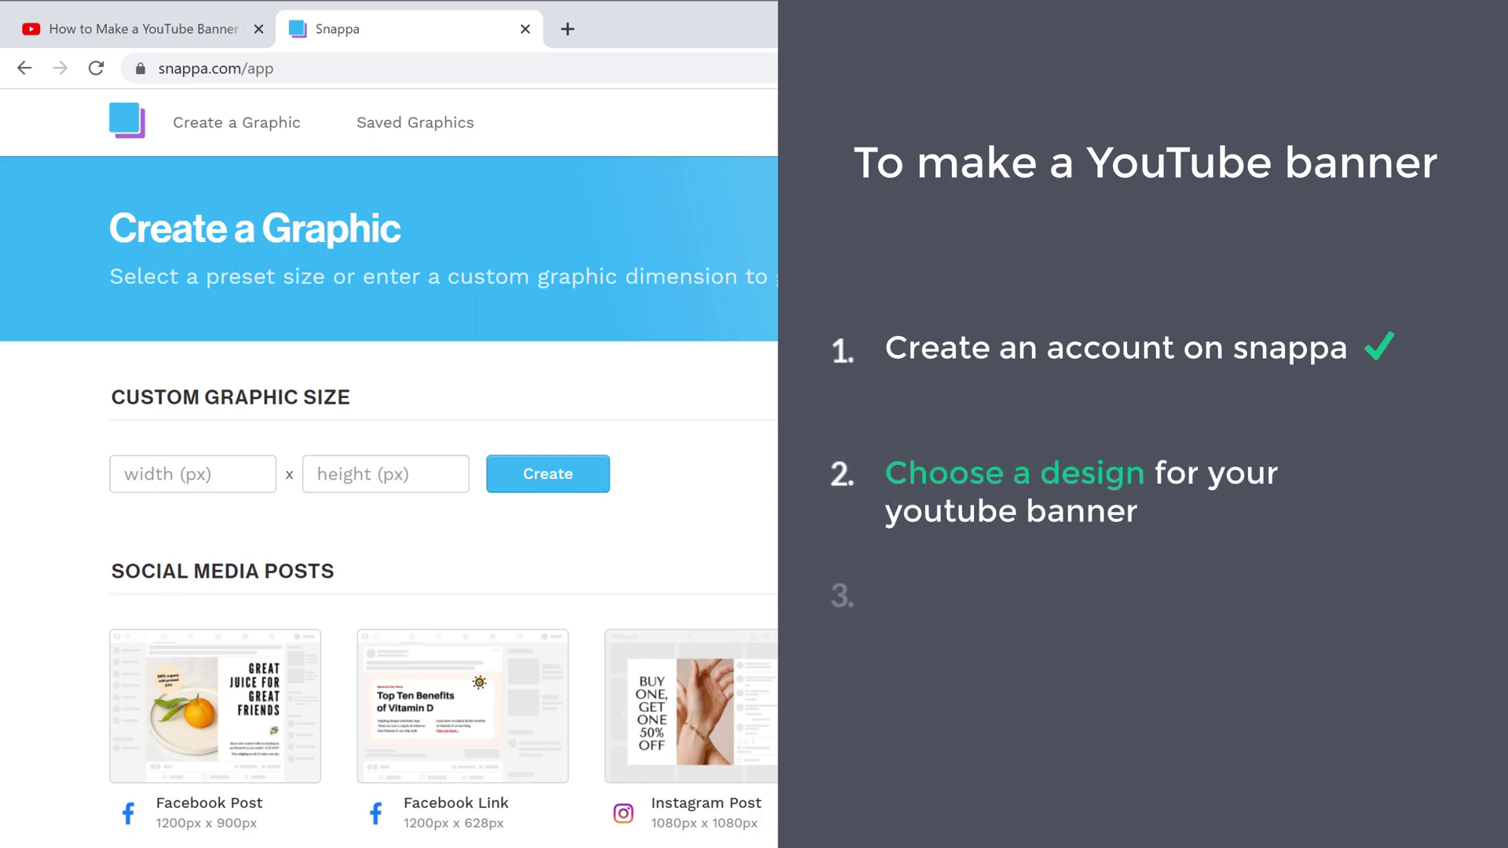
scroll(754, 471, down, 3)
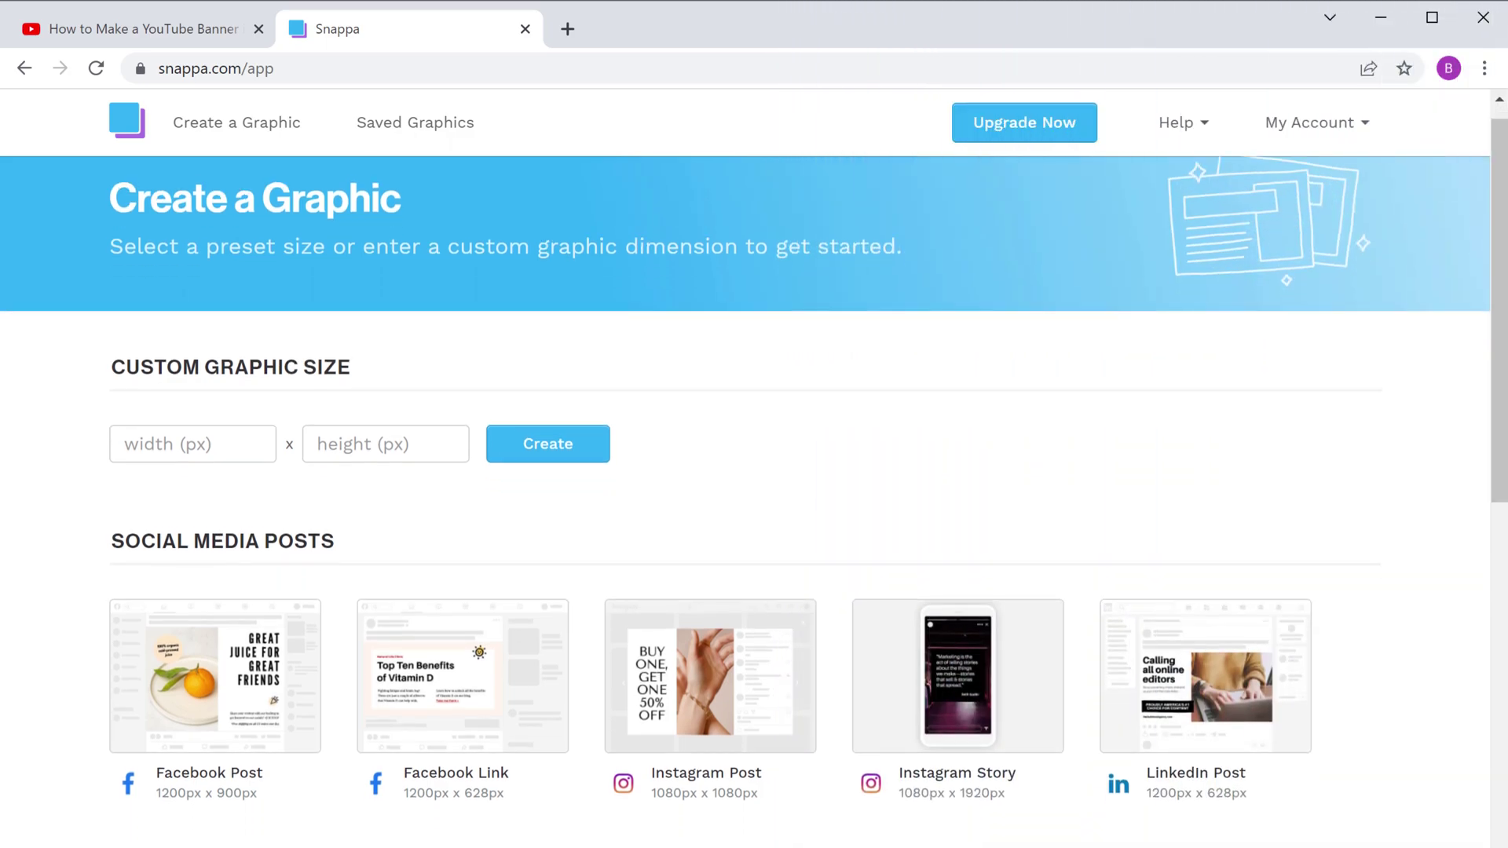
scroll(754, 471, down, 1)
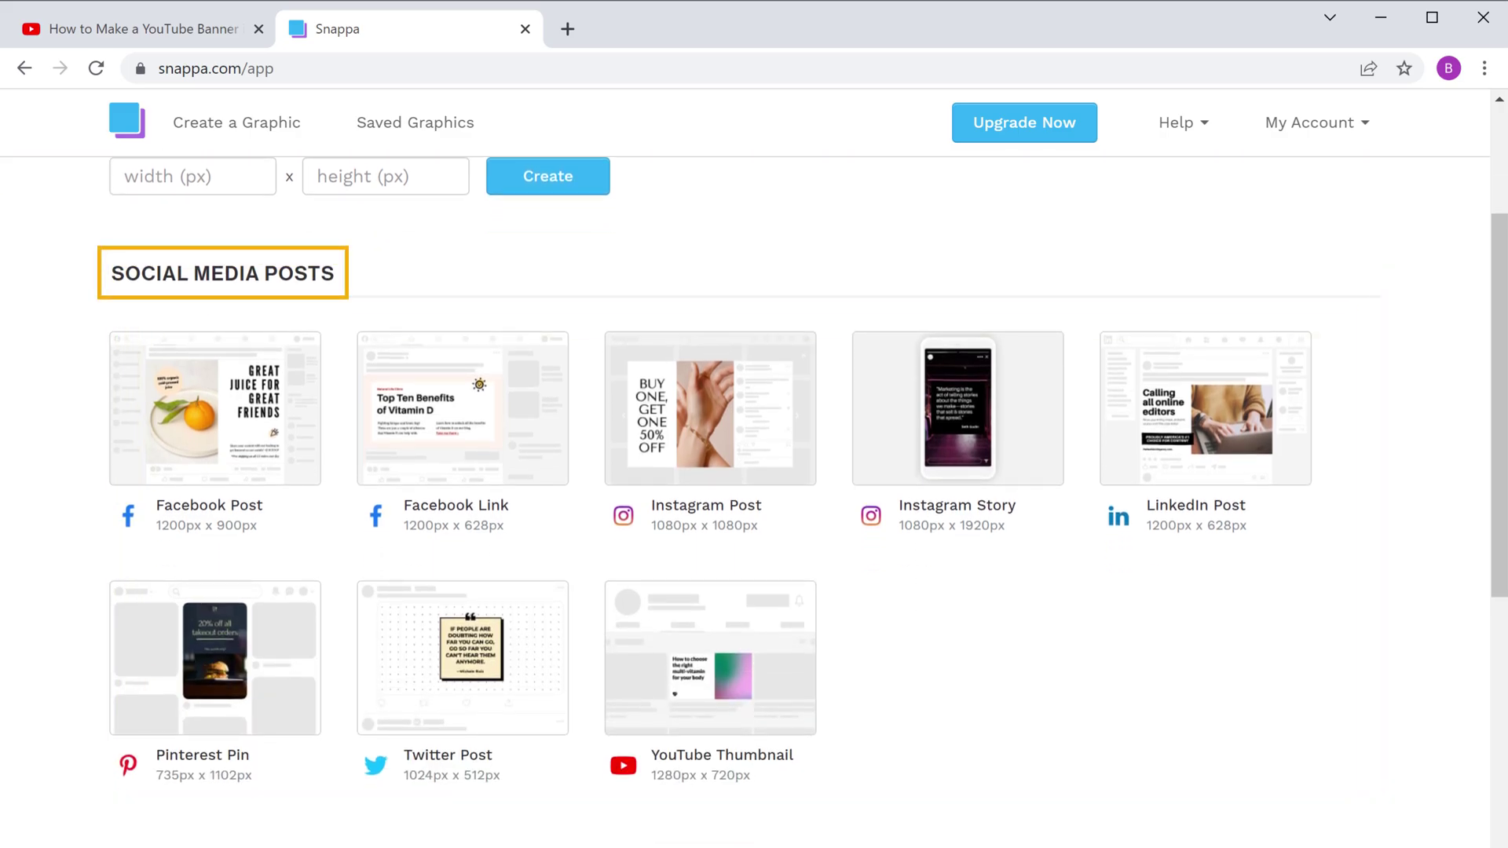
scroll(824, 506, down, 7)
scroll(824, 387, down, 4)
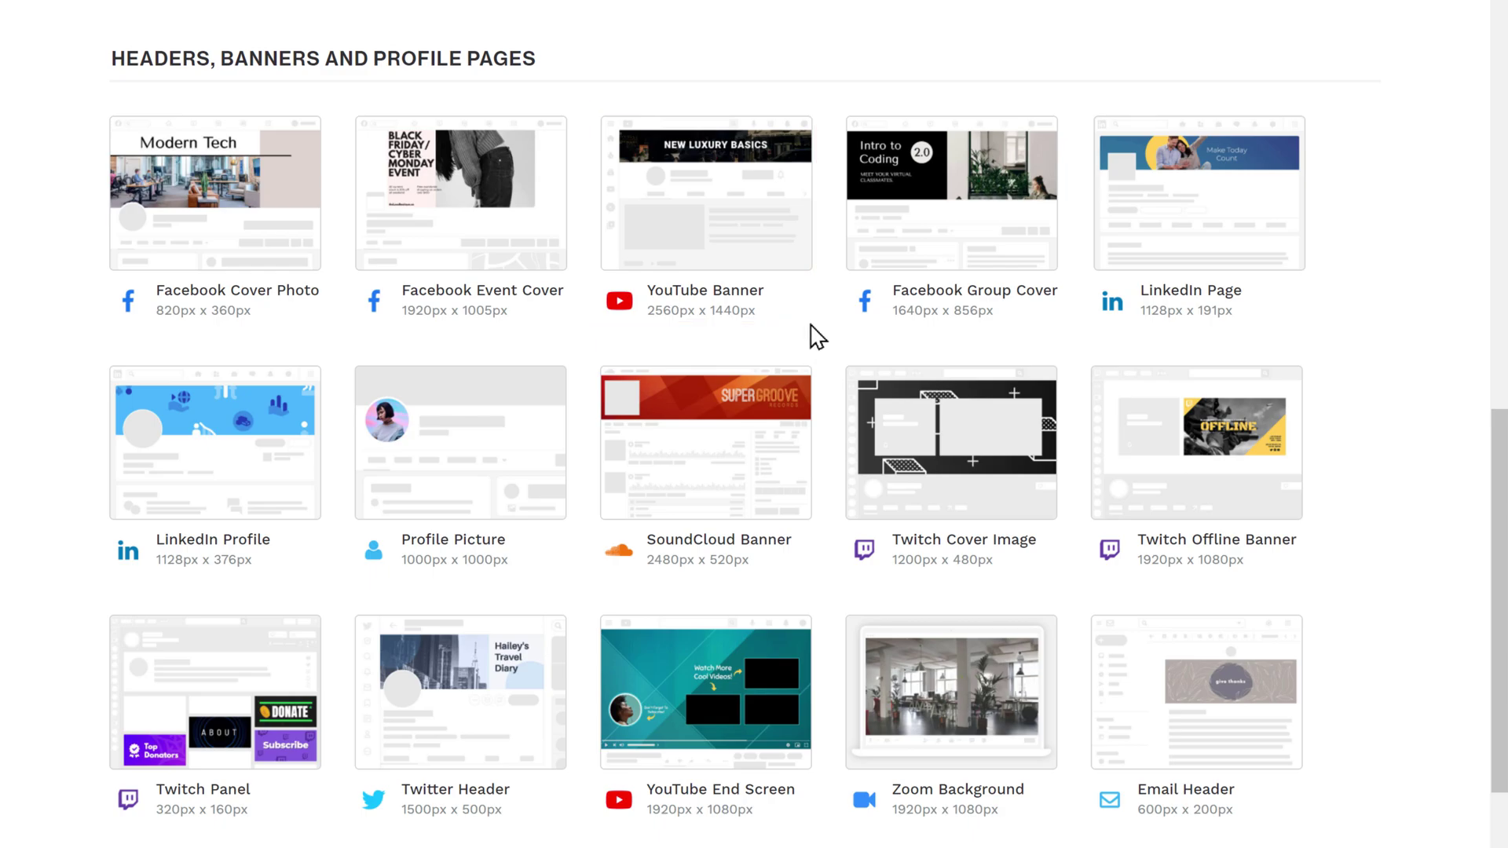
Step: Choose the YouTube Banner size and open the smiling-presenter template with the red diagonal
click(711, 209)
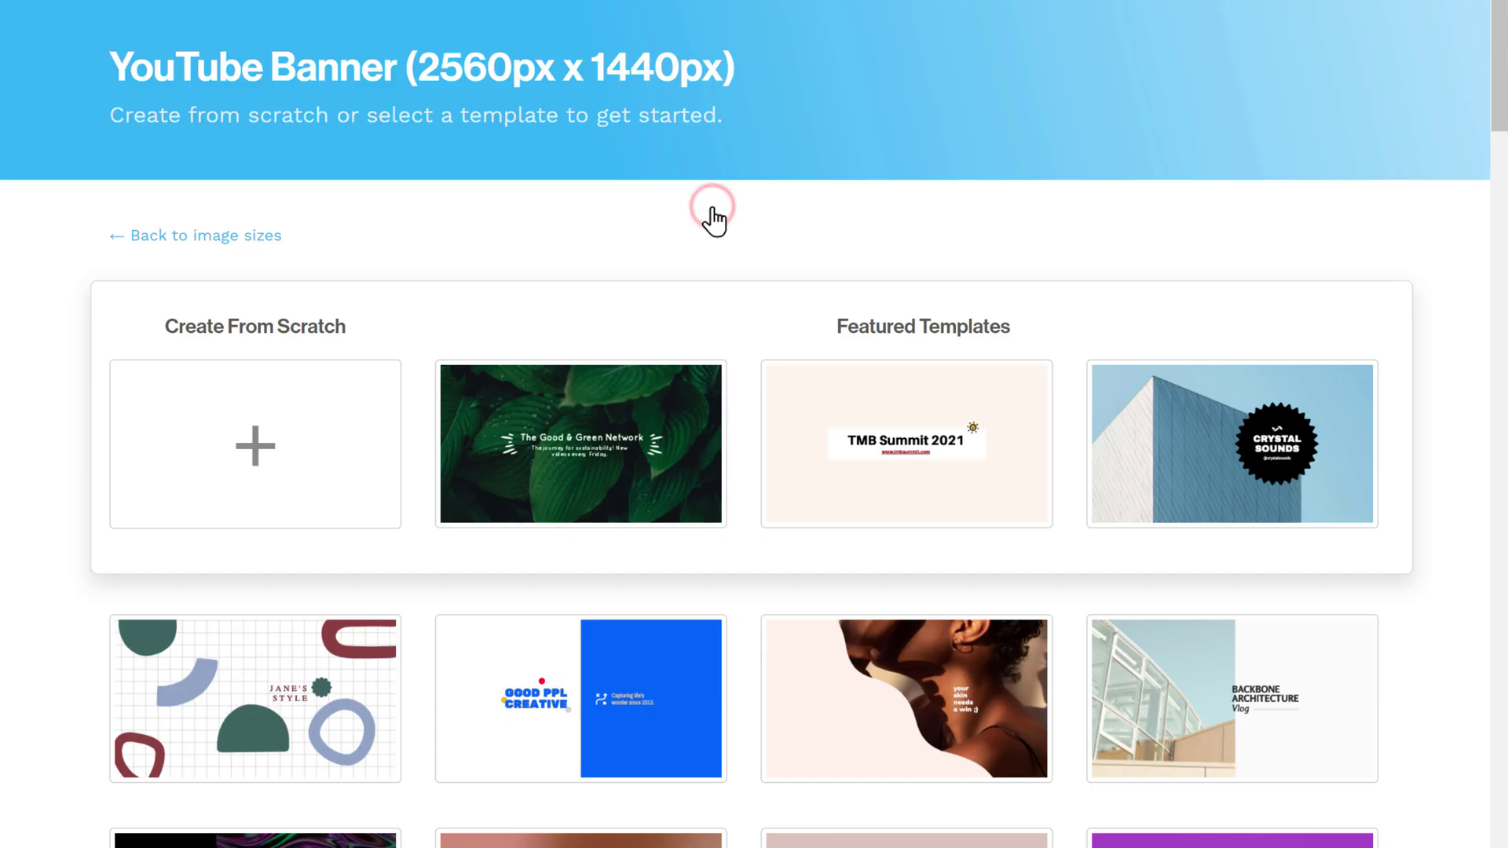
scroll(714, 222, down, 15)
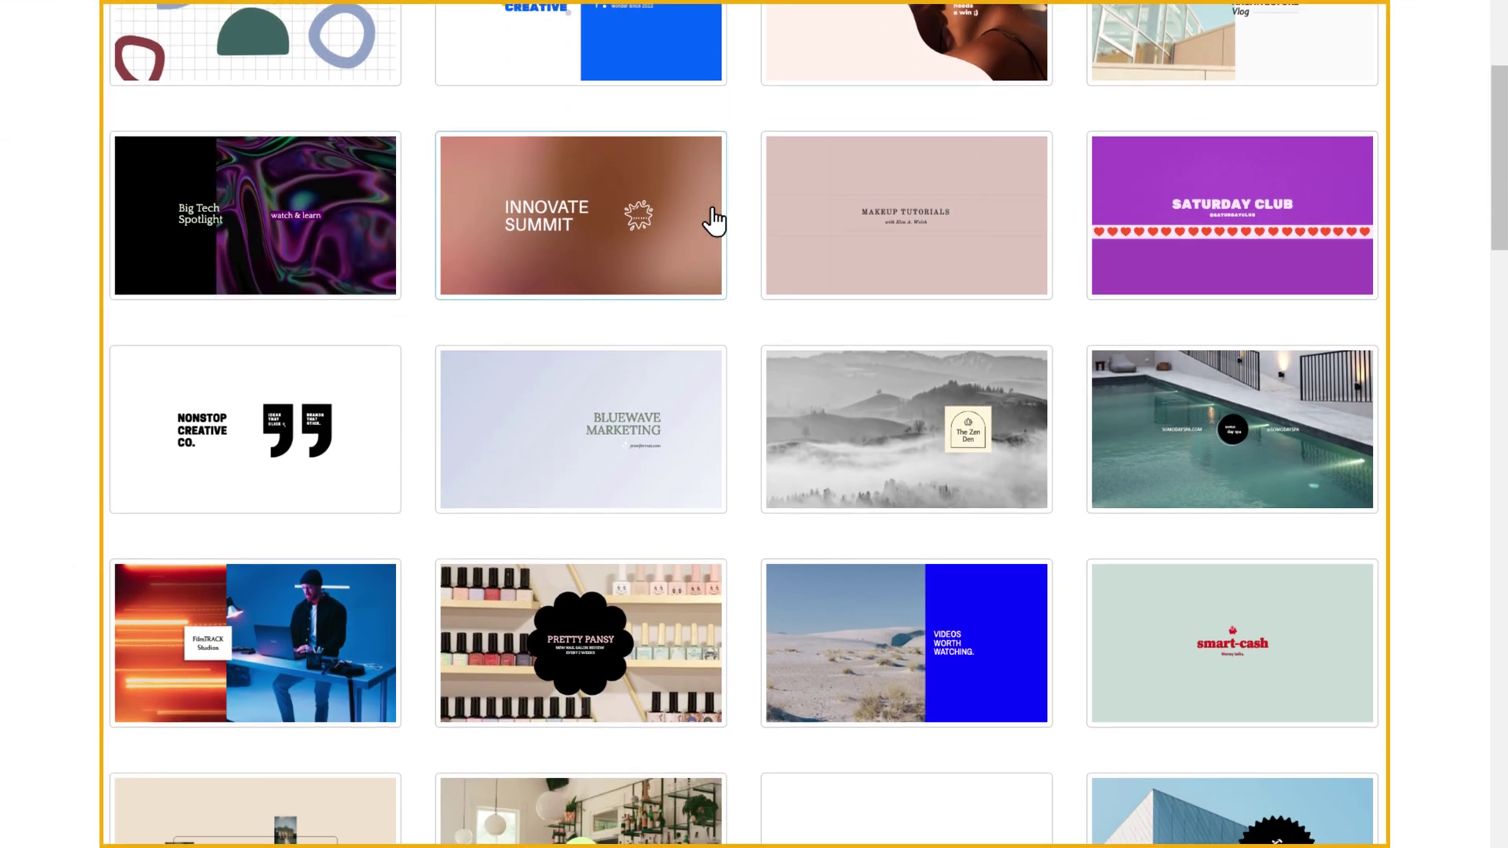
scroll(714, 223, down, 4)
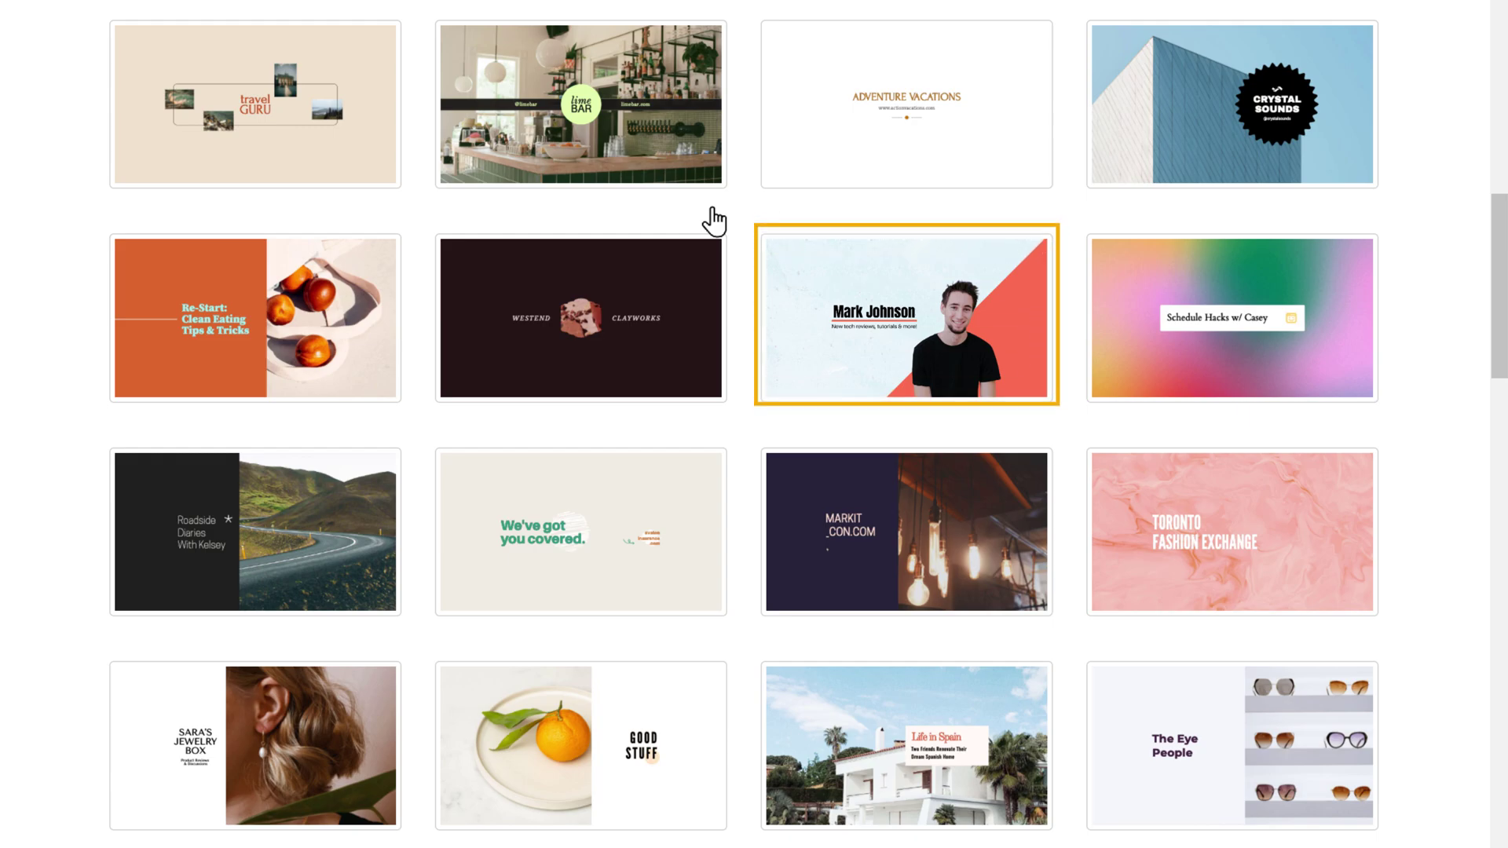
click(904, 363)
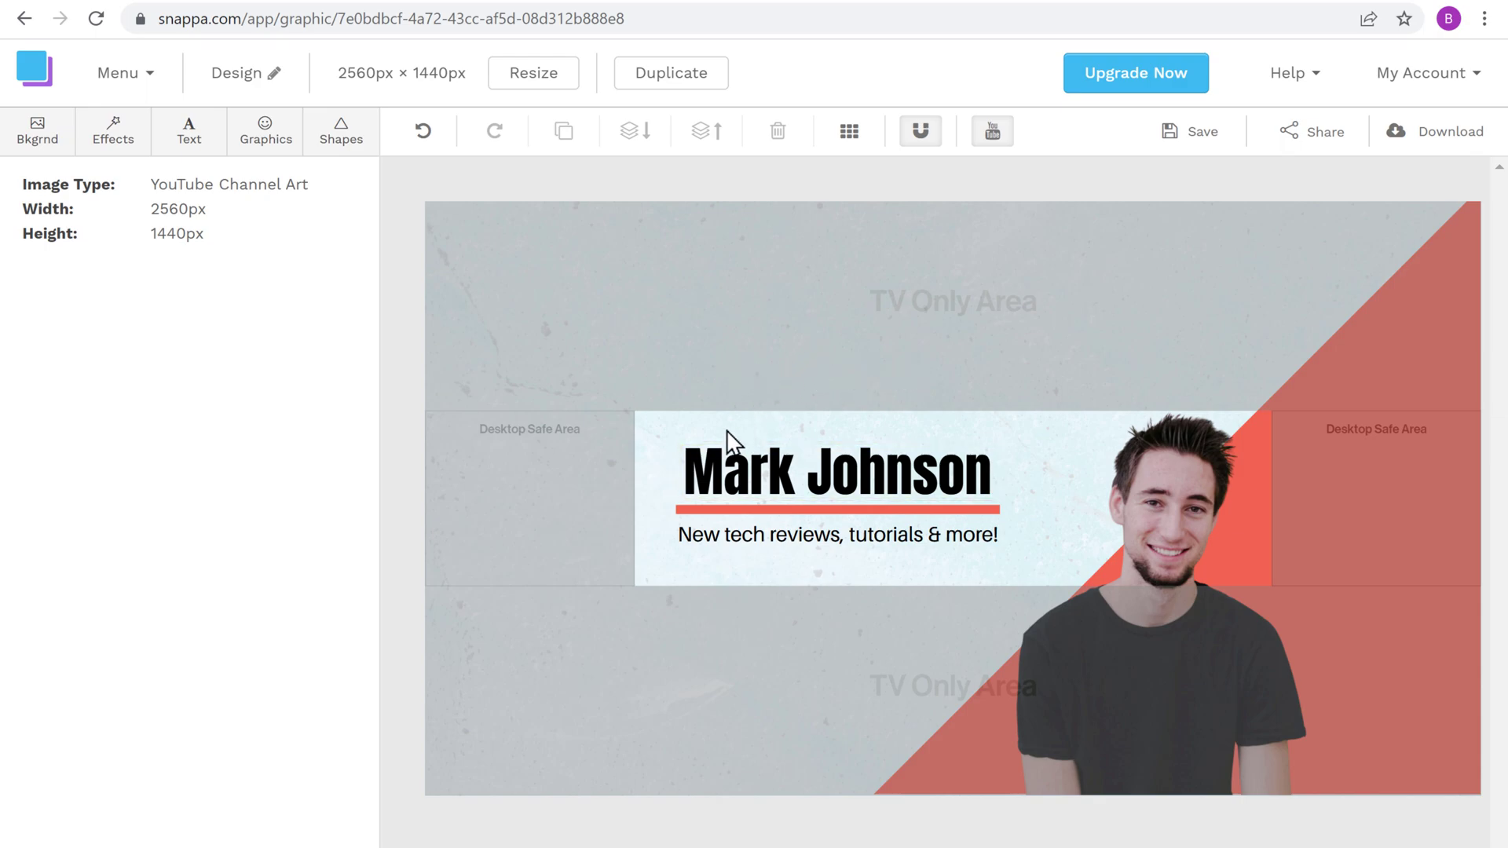
Step: Replace the template's placeholder heading with 'The Tech Zone'
click(688, 470)
drag(688, 471, 886, 481)
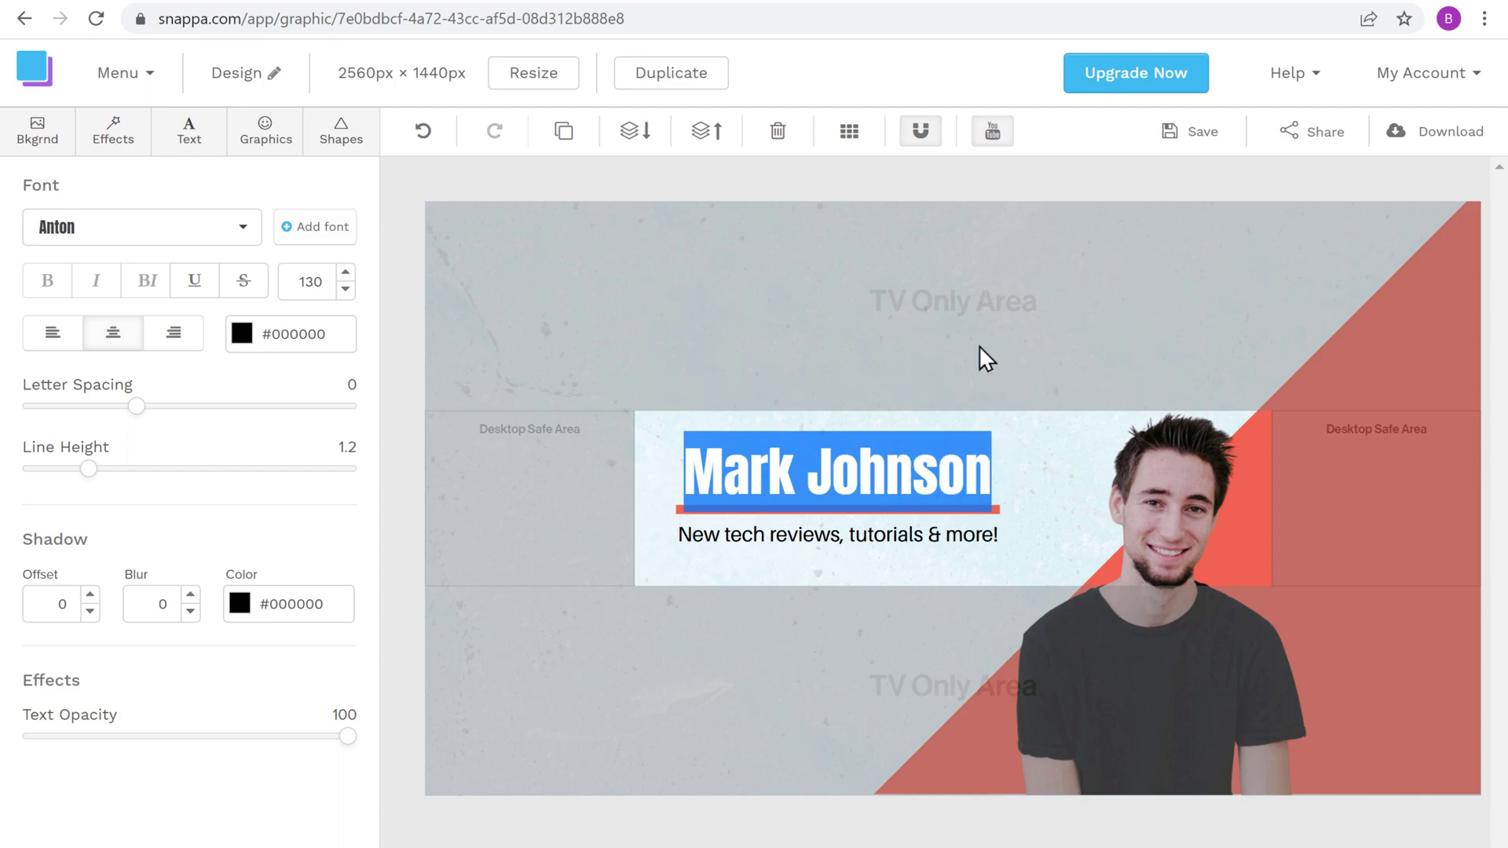
text(The Tech Zone)
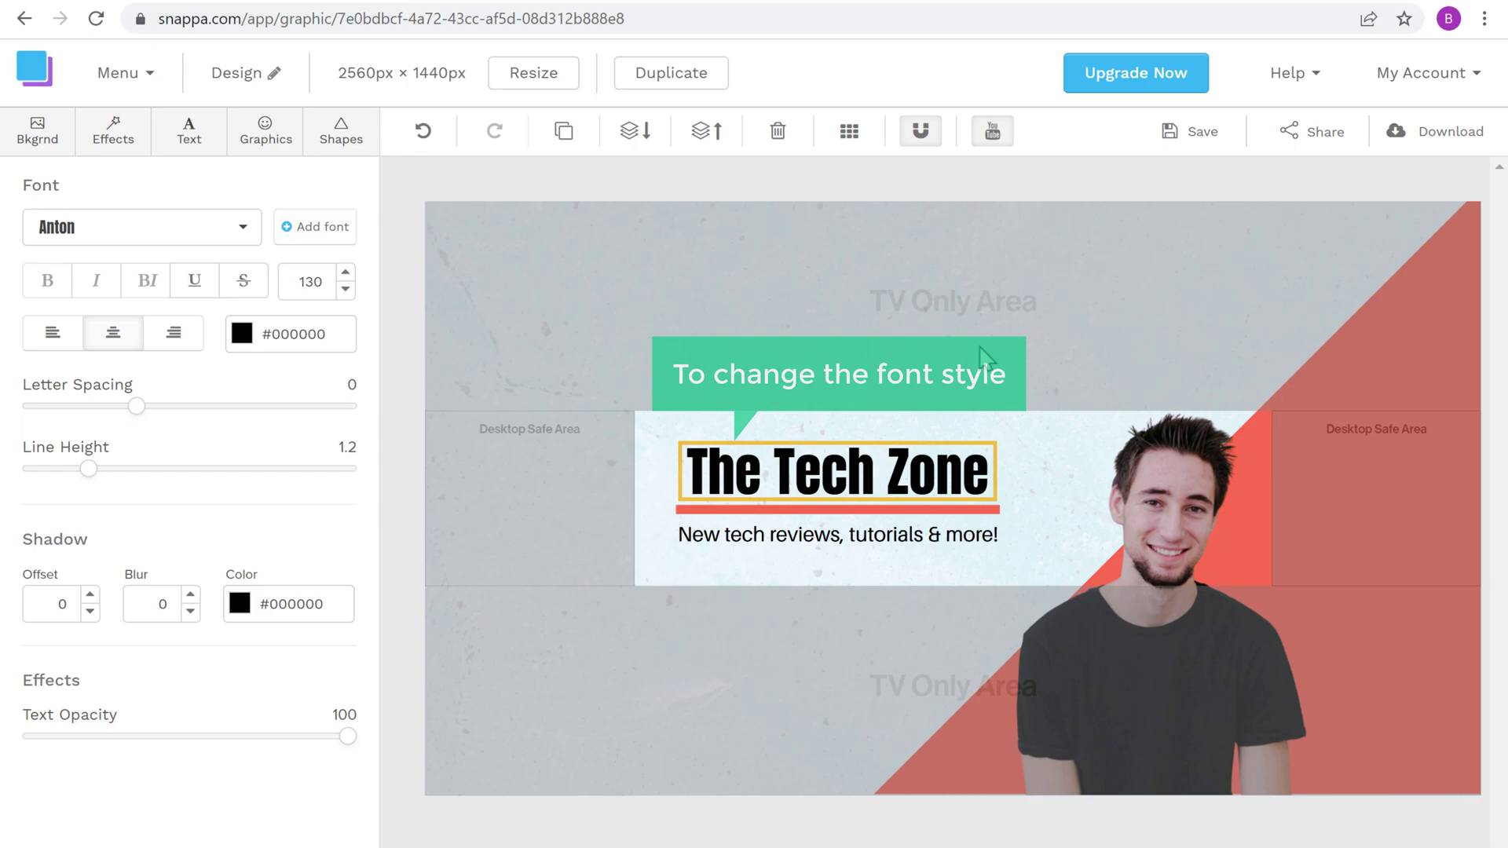
click(979, 346)
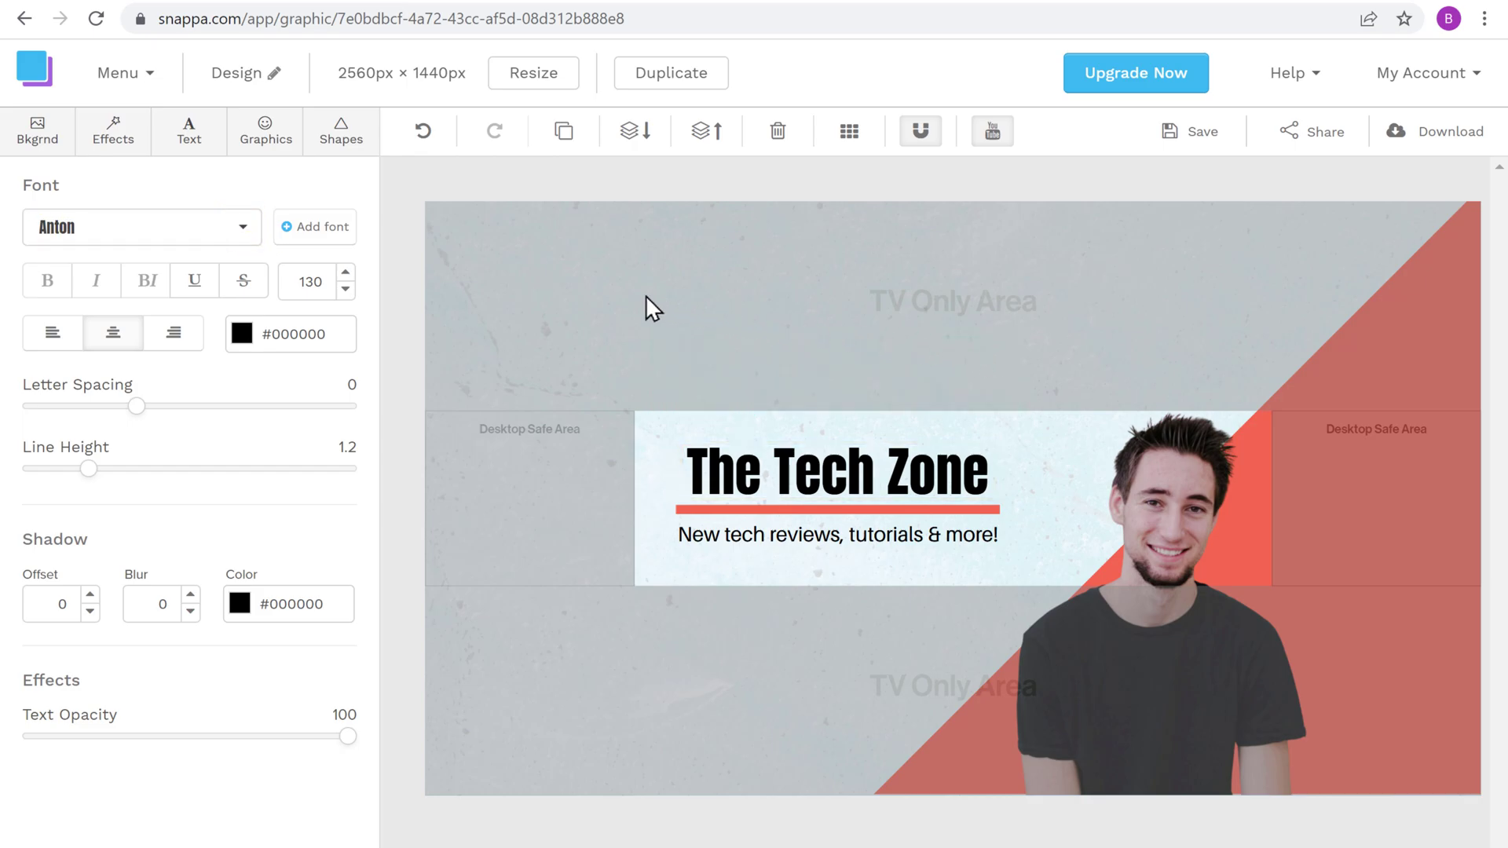
Step: Change the heading font from Anton to Lato Heavy
click(243, 231)
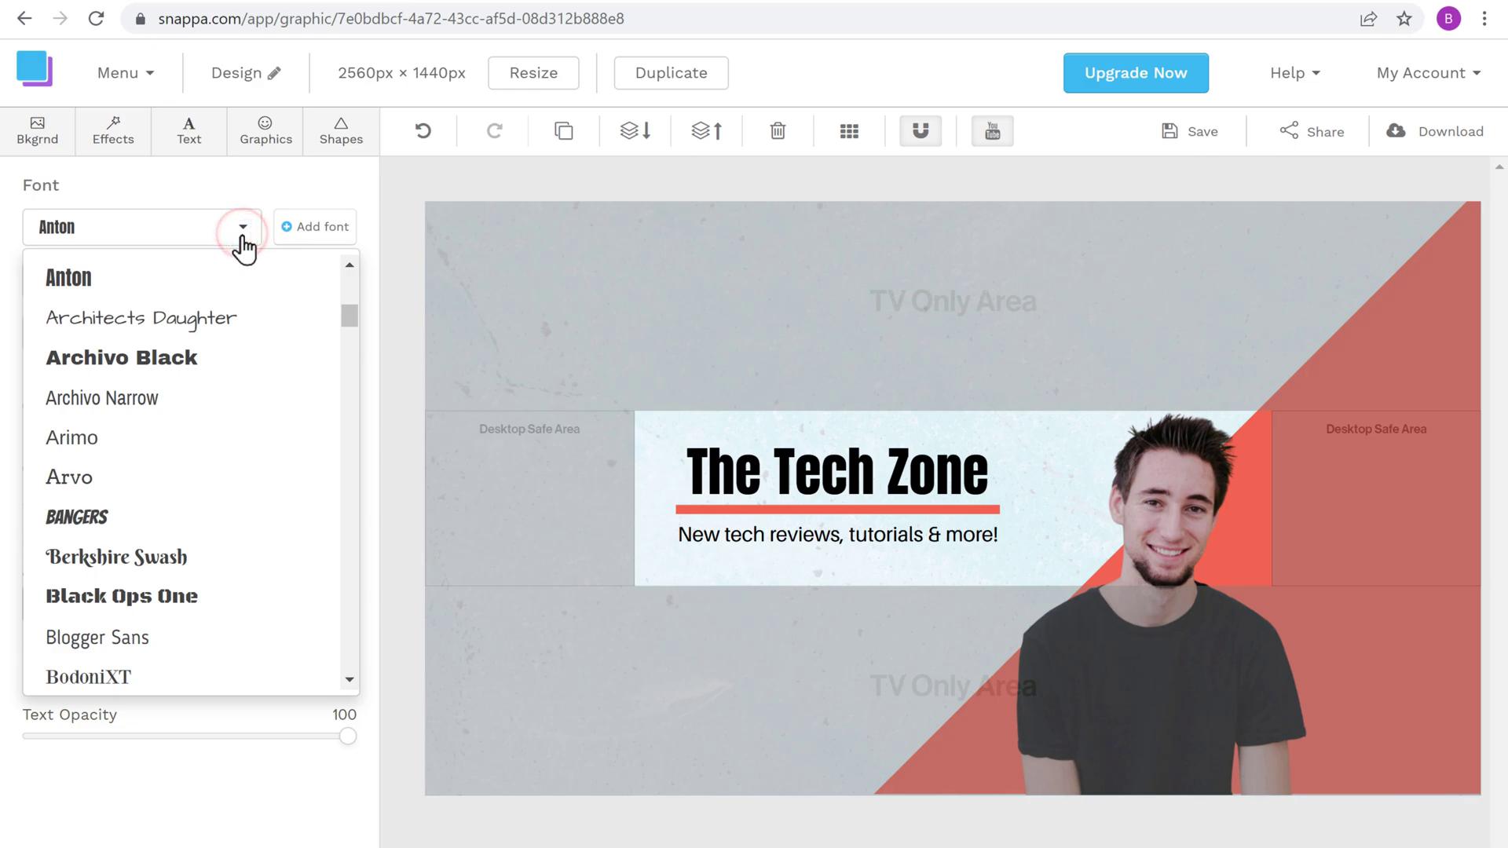
scroll(189, 471, down, 10)
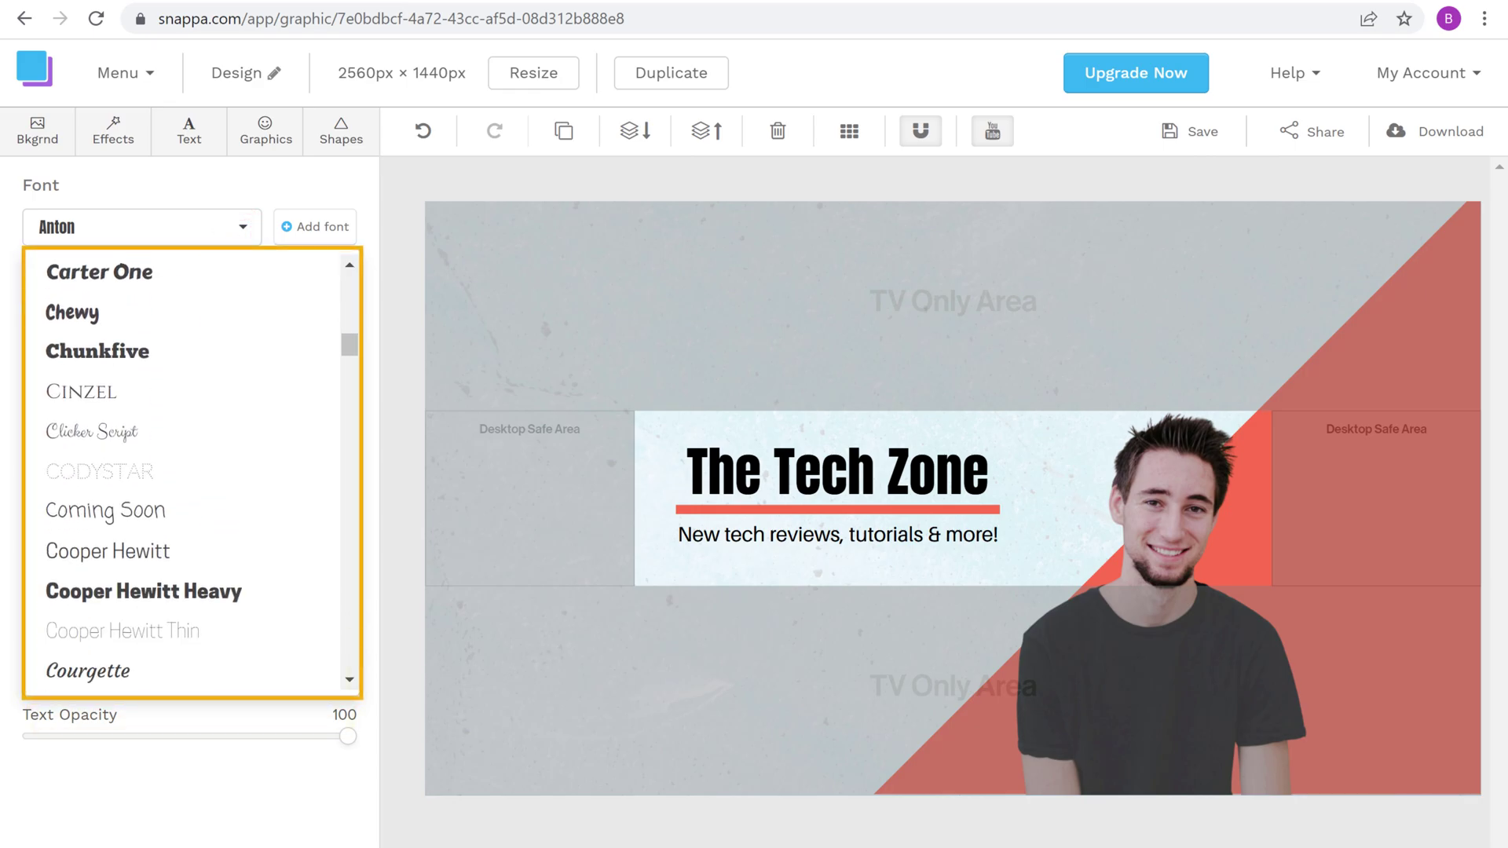
scroll(351, 414, down, 15)
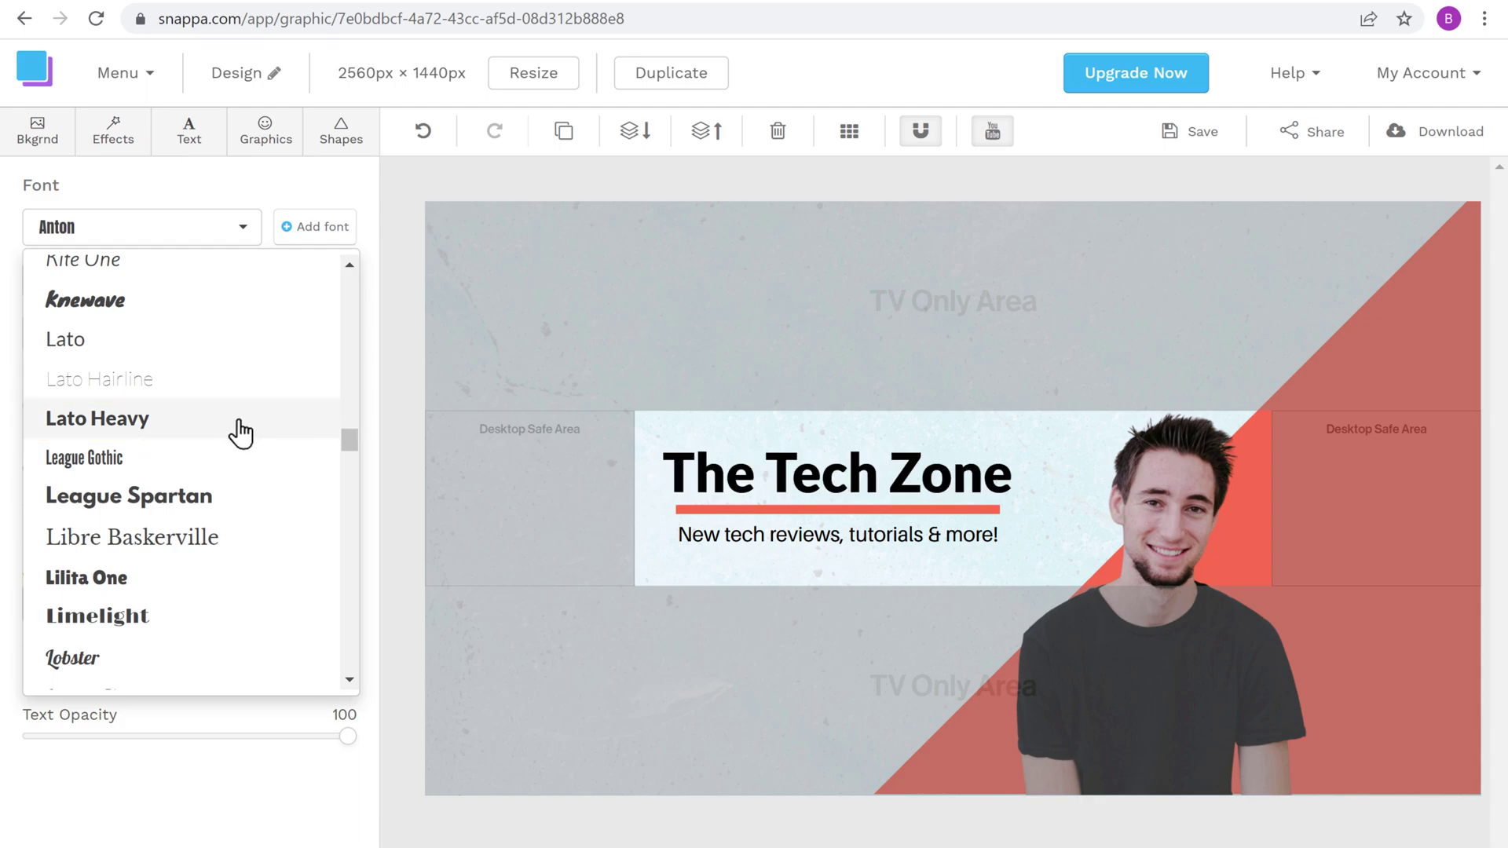
click(98, 430)
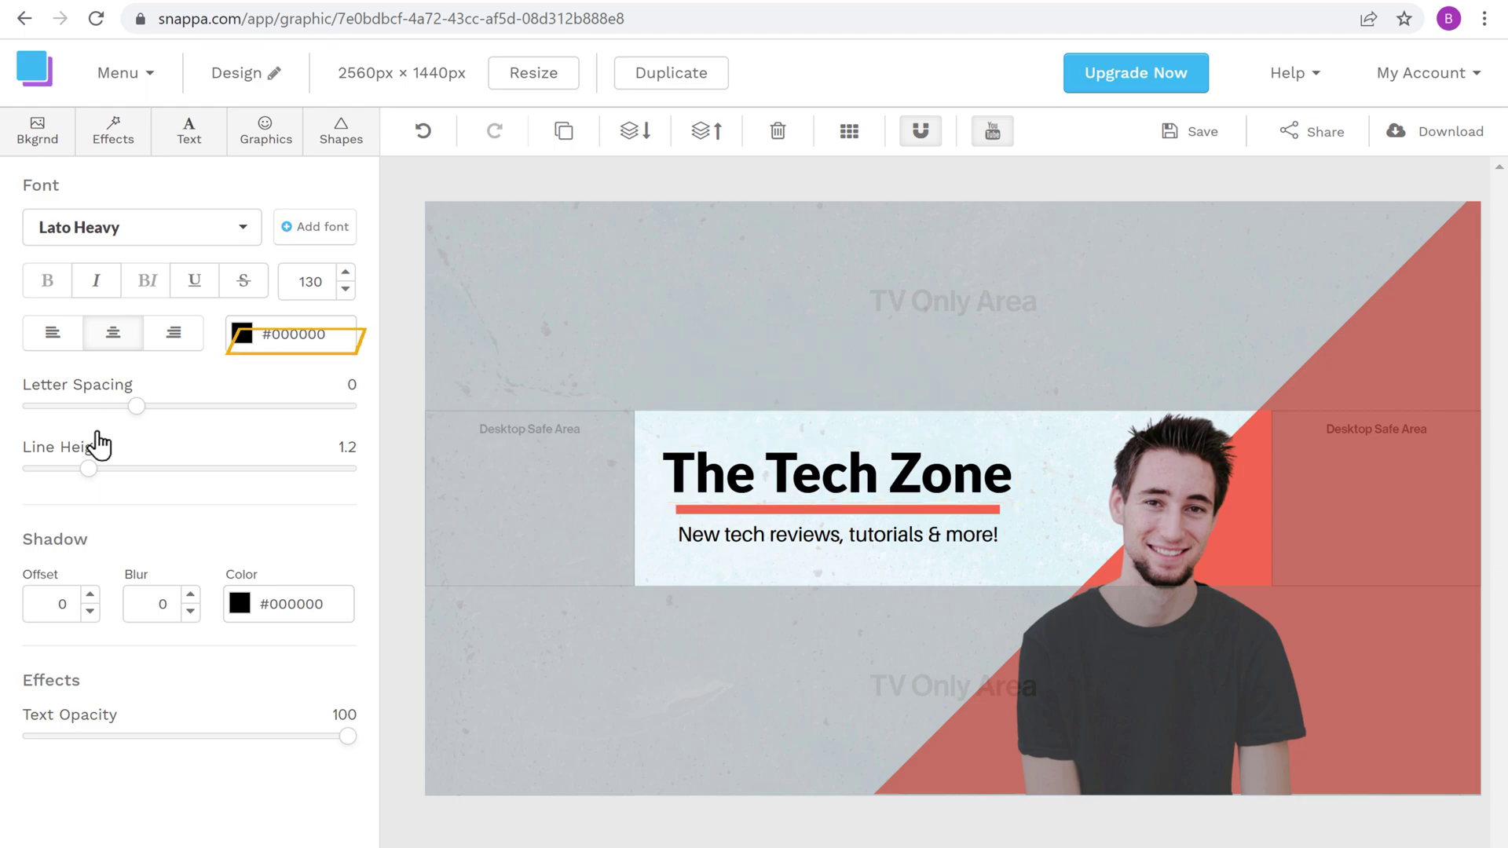
Step: Color the 'The Tech Zone' heading dark teal #025769 using a Popular swatch
click(242, 336)
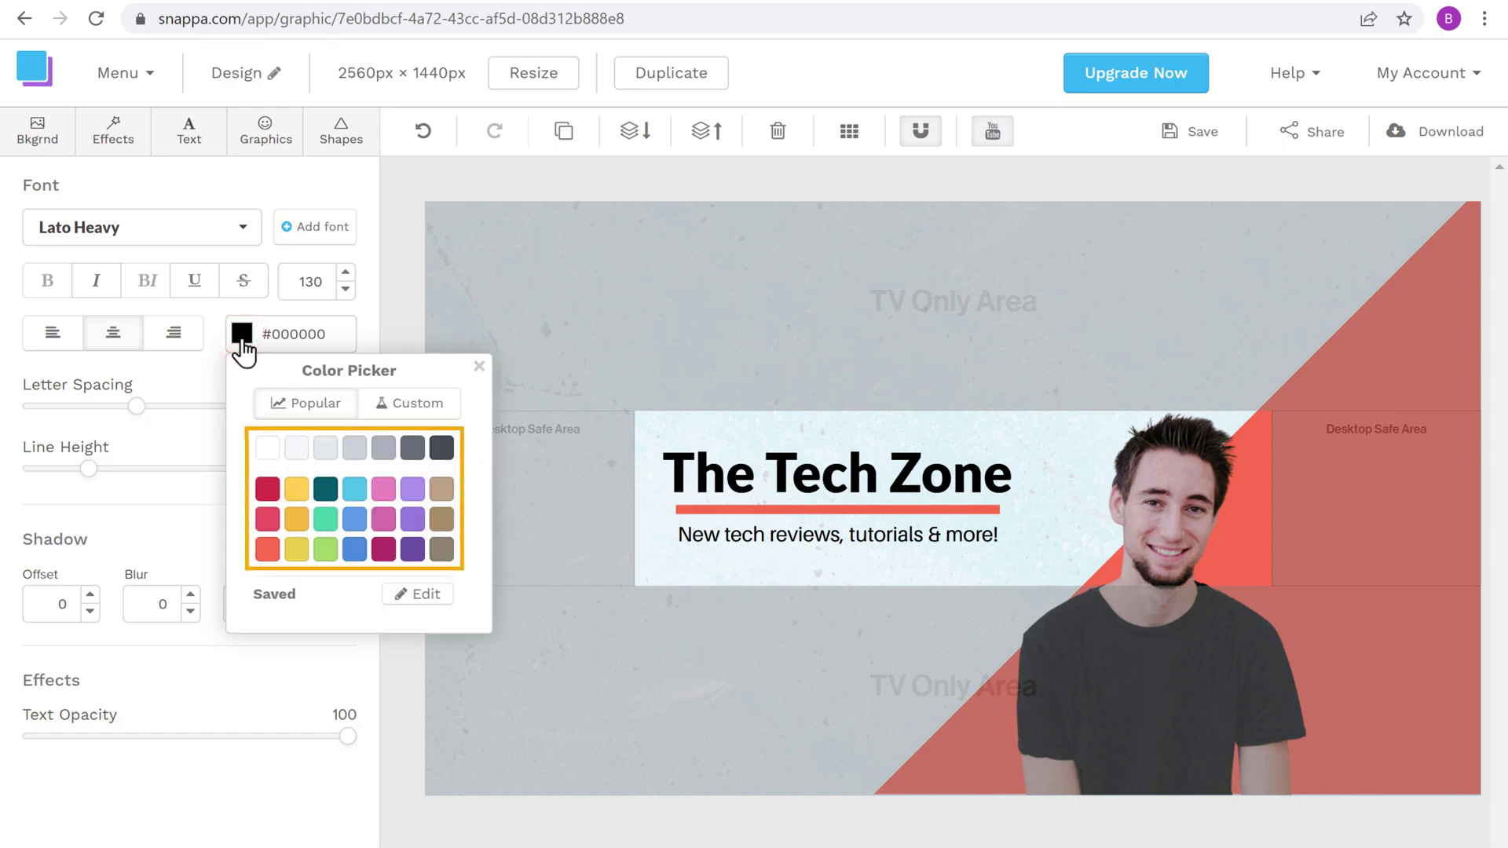
click(326, 489)
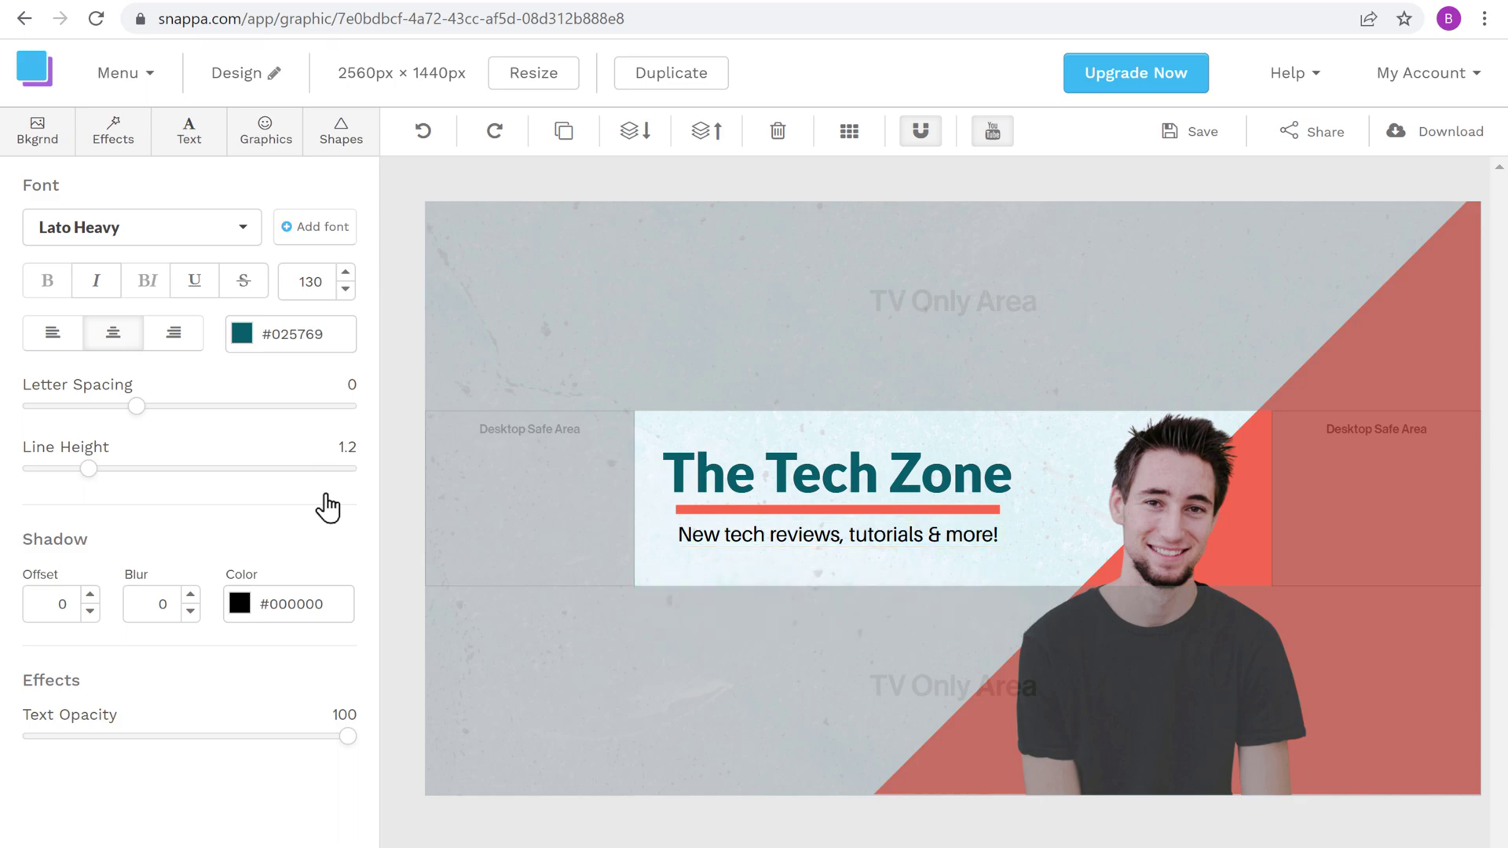
Step: Replace the tagline 'New tech reviews, tutorials & more!' with 'BE THE FIRST TO KNOW'
click(677, 534)
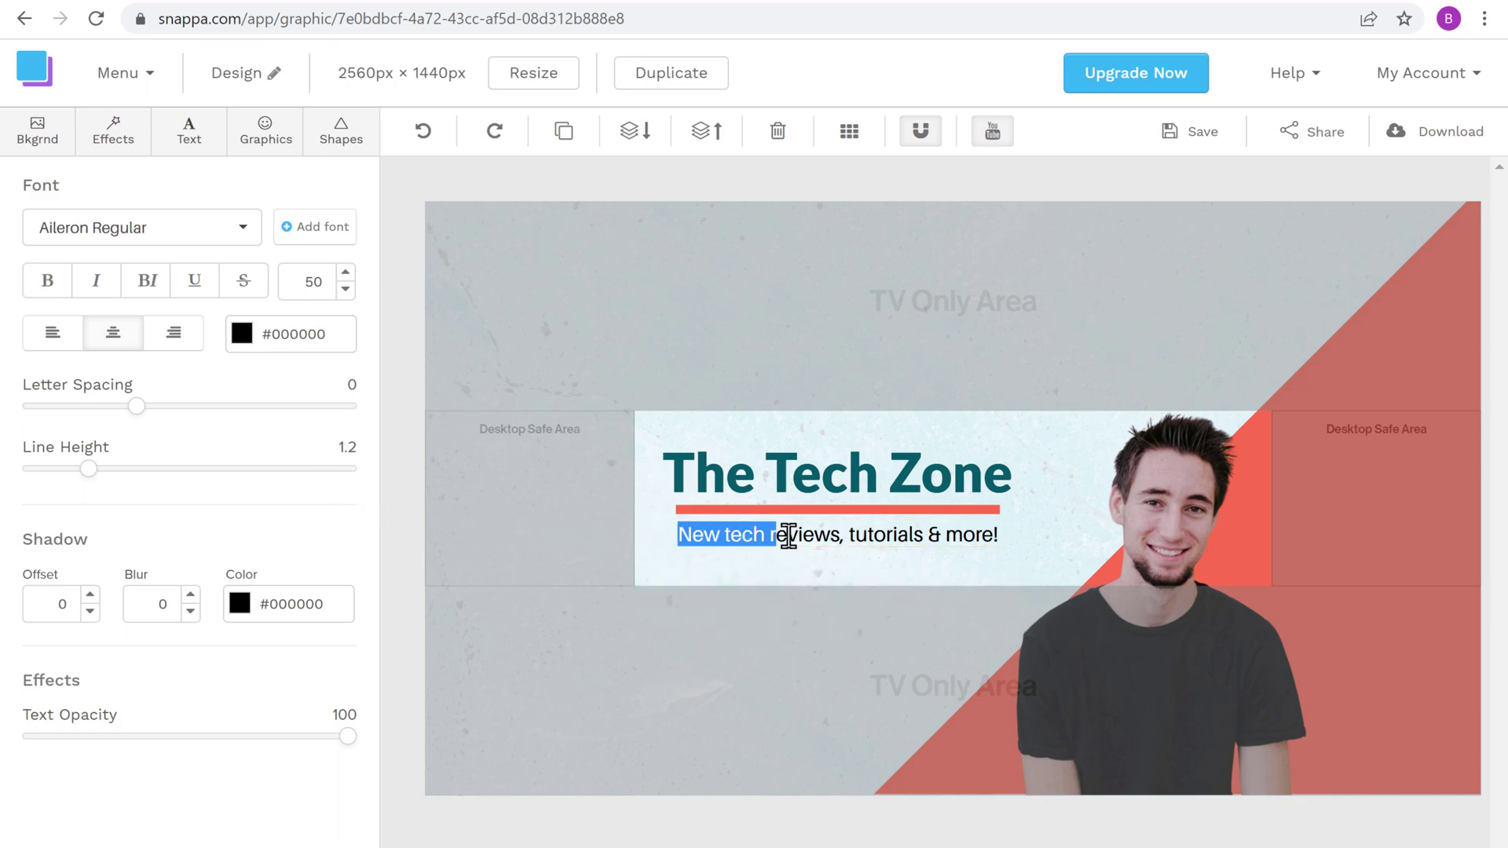
drag(875, 536, 973, 538)
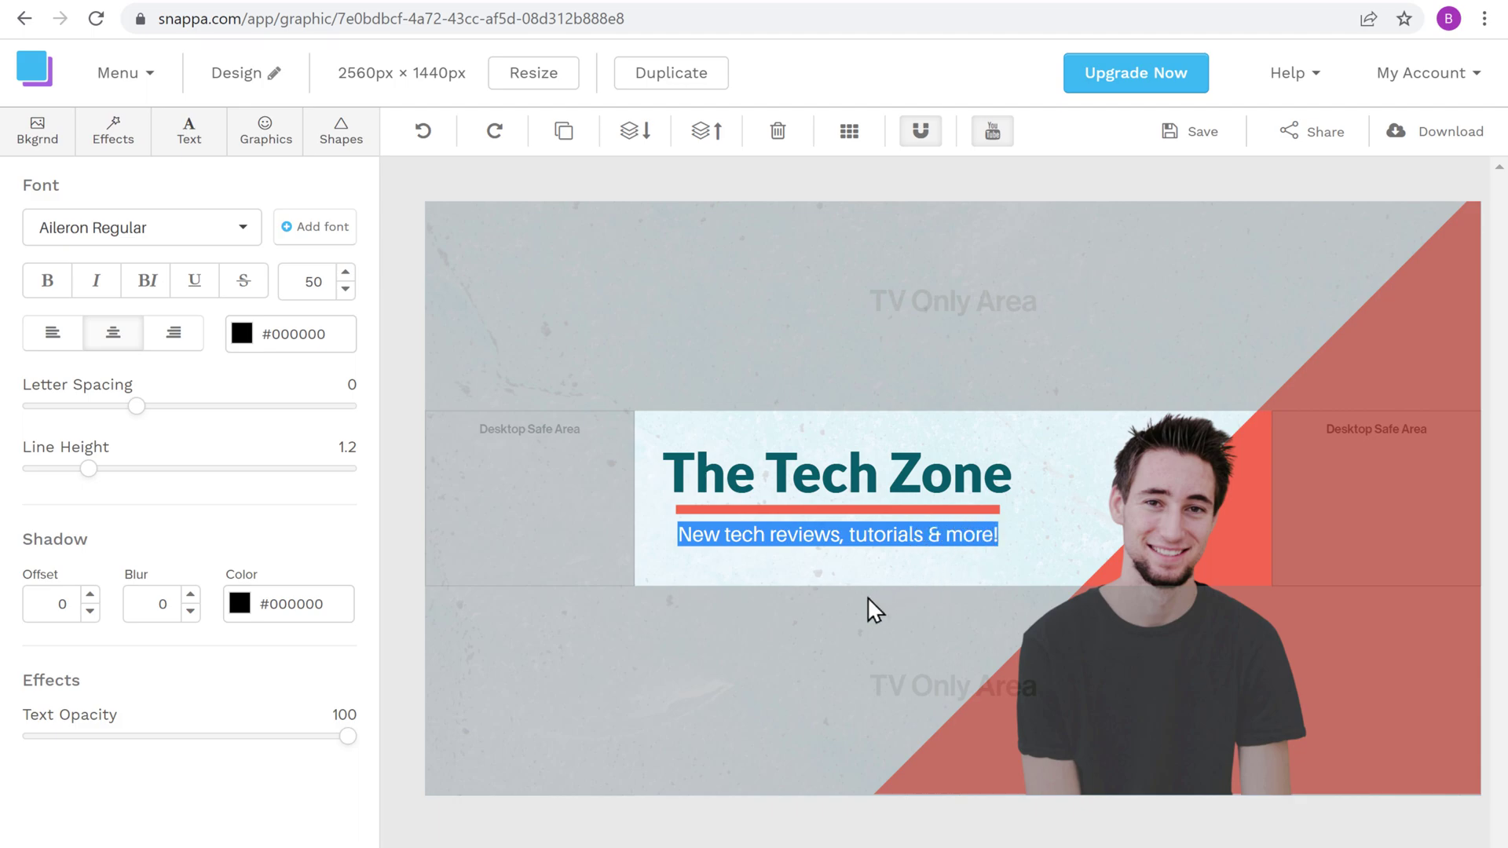
text(BE THE FIRST TO KNOW)
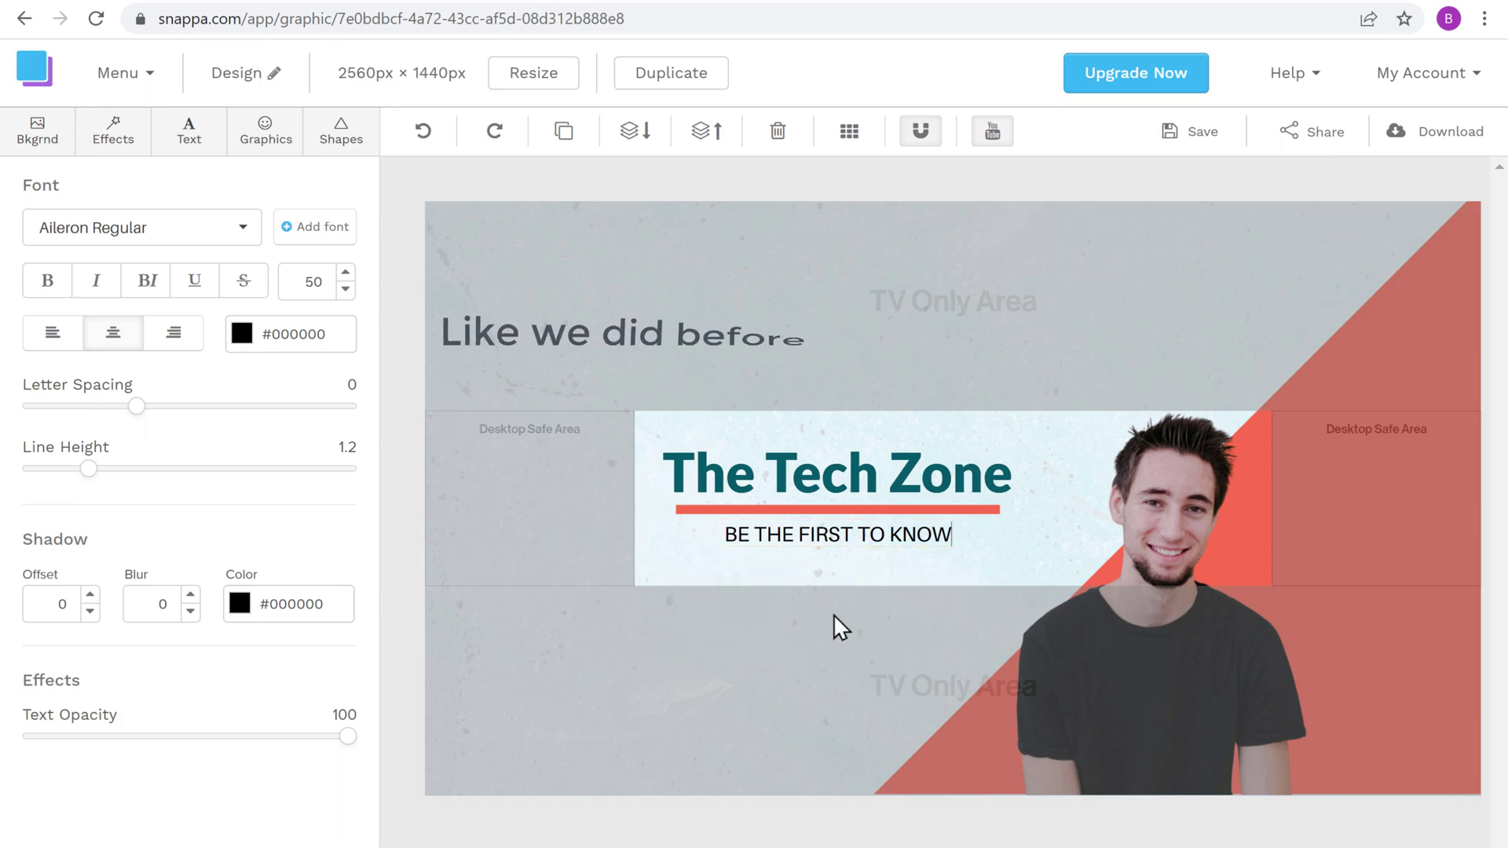
click(833, 614)
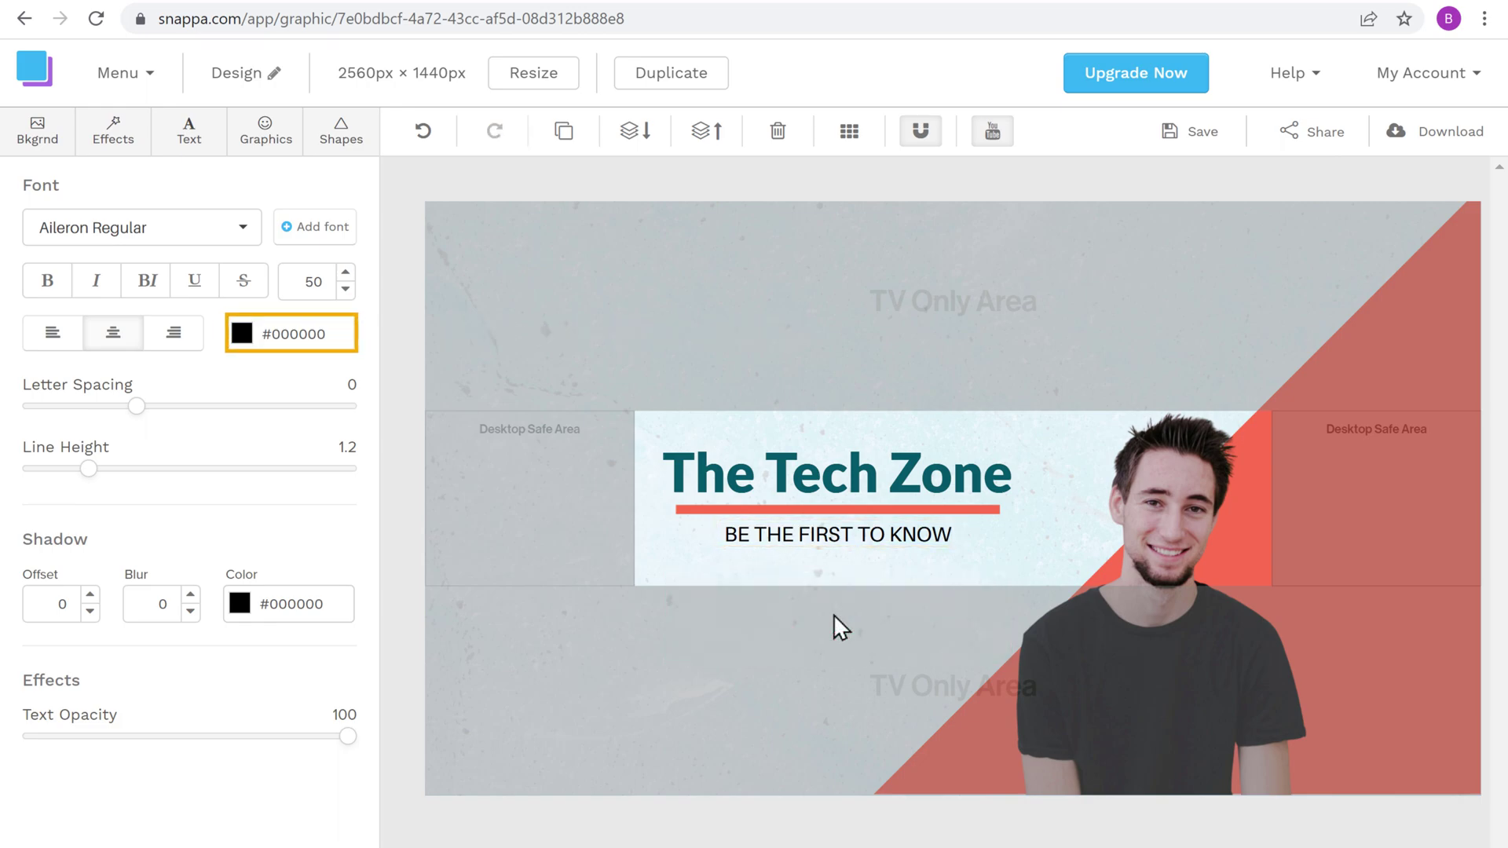
Step: Color the 'BE THE FIRST TO KNOW' tagline teal #025769 and nudge it slightly lower
click(242, 334)
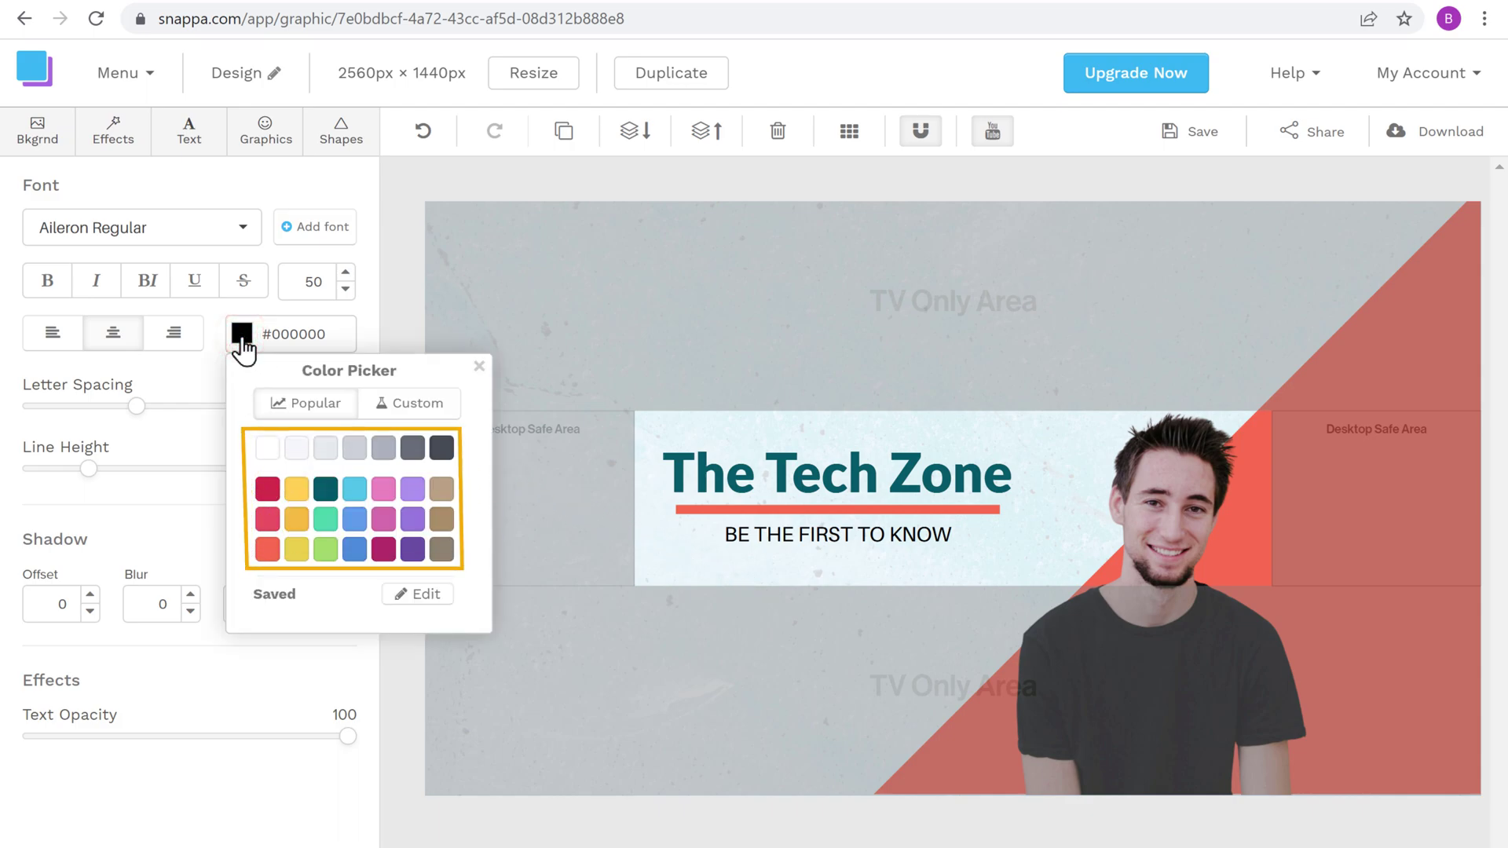
click(325, 490)
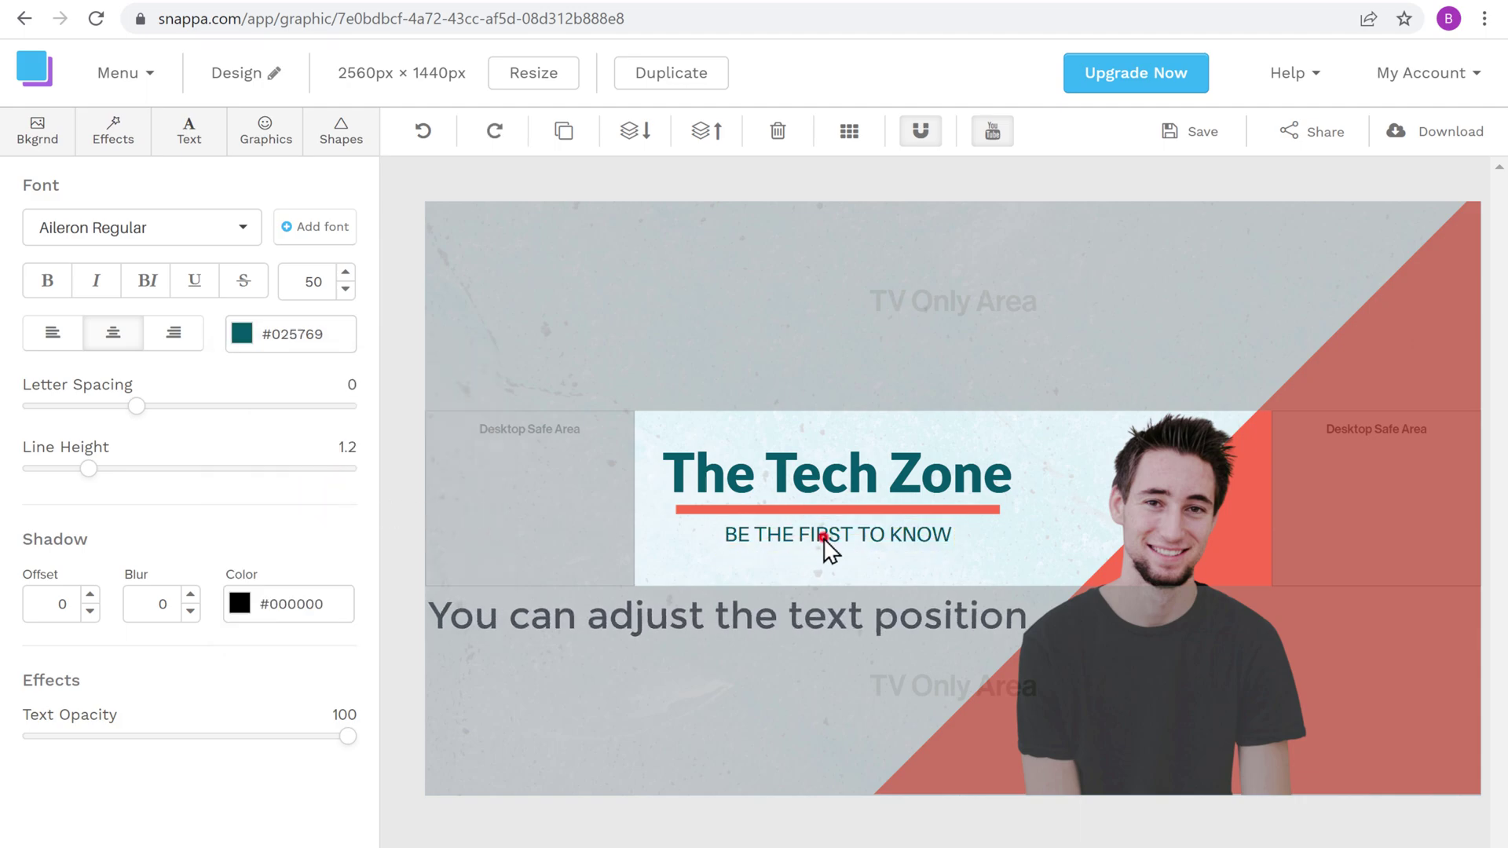
drag(824, 542, 823, 551)
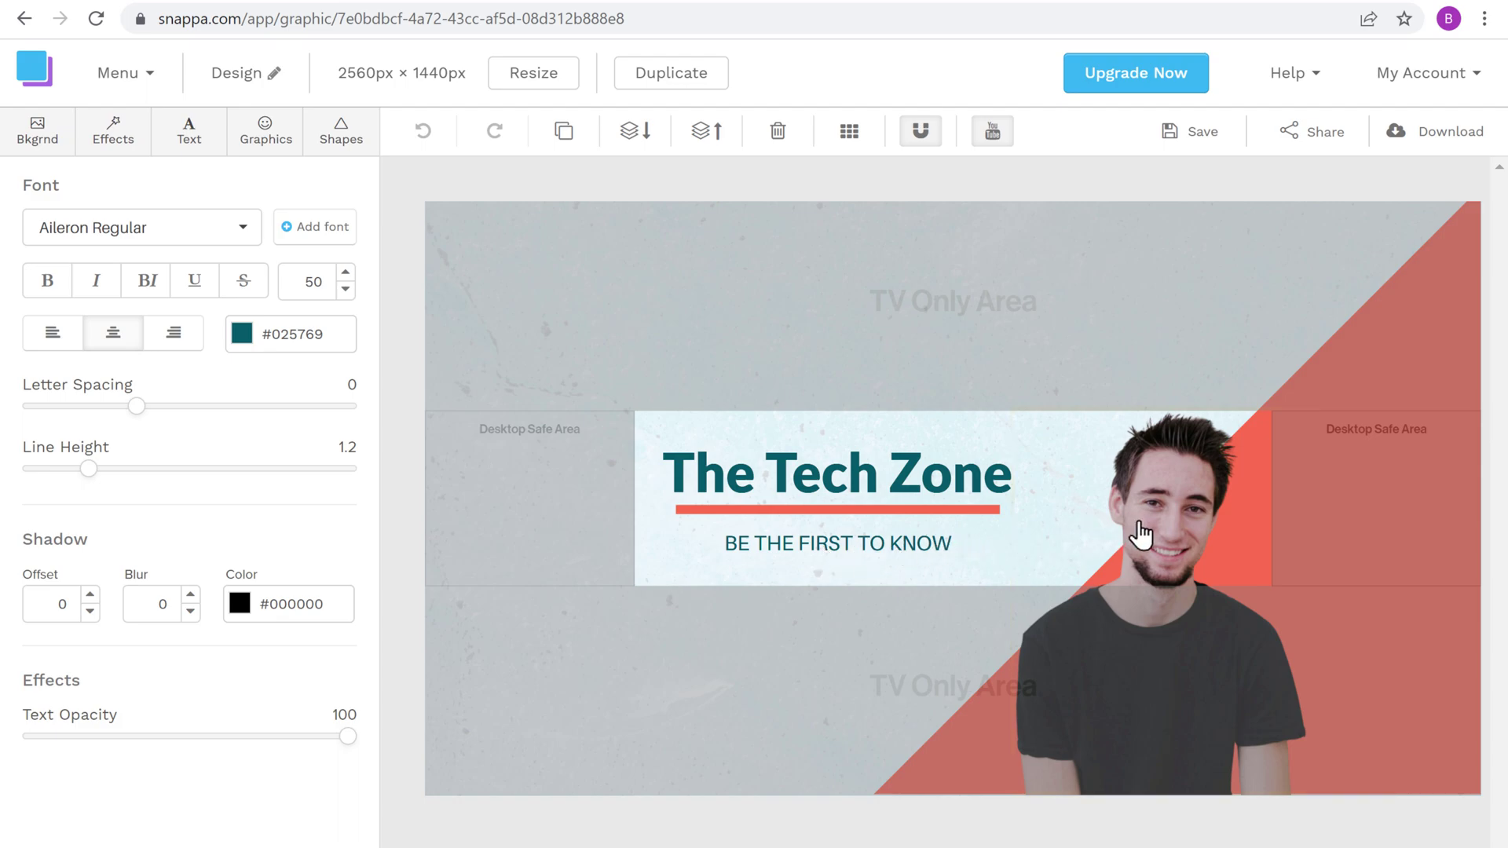
Step: Delete the template's presenter photo from the banner
click(1174, 521)
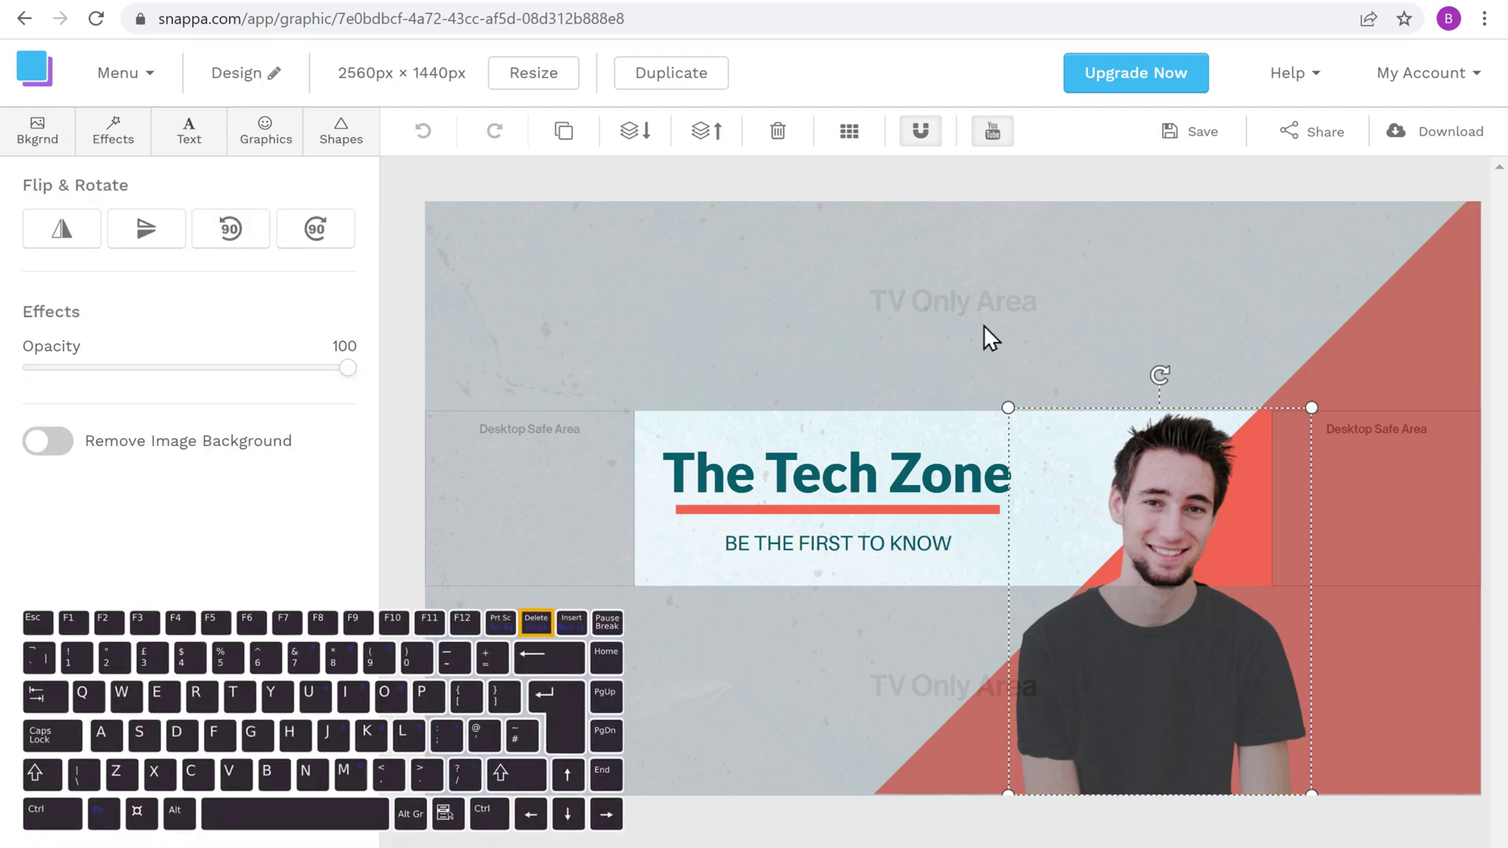
key(Delete)
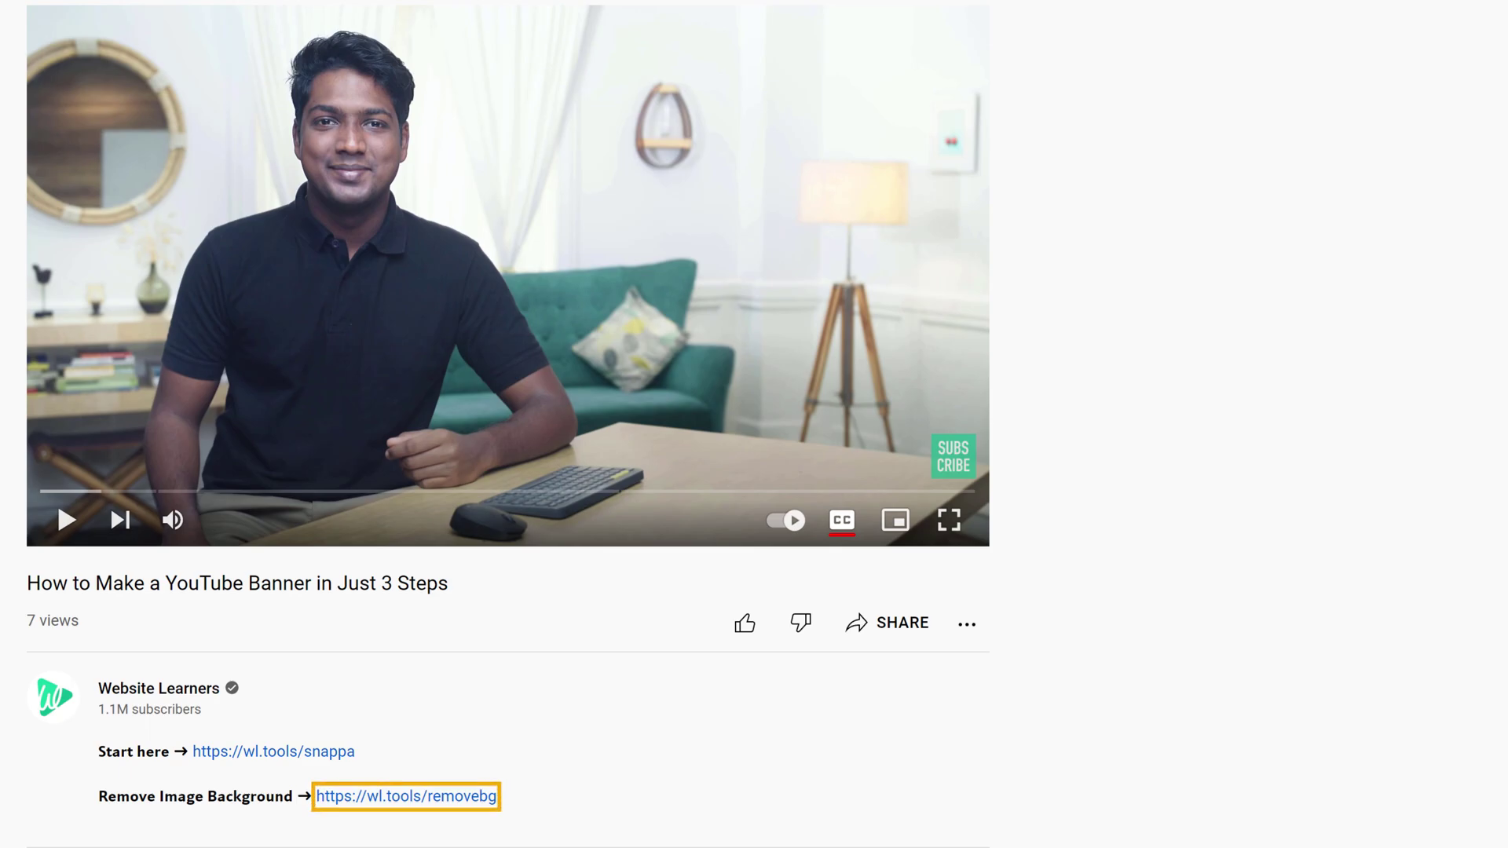
click(403, 803)
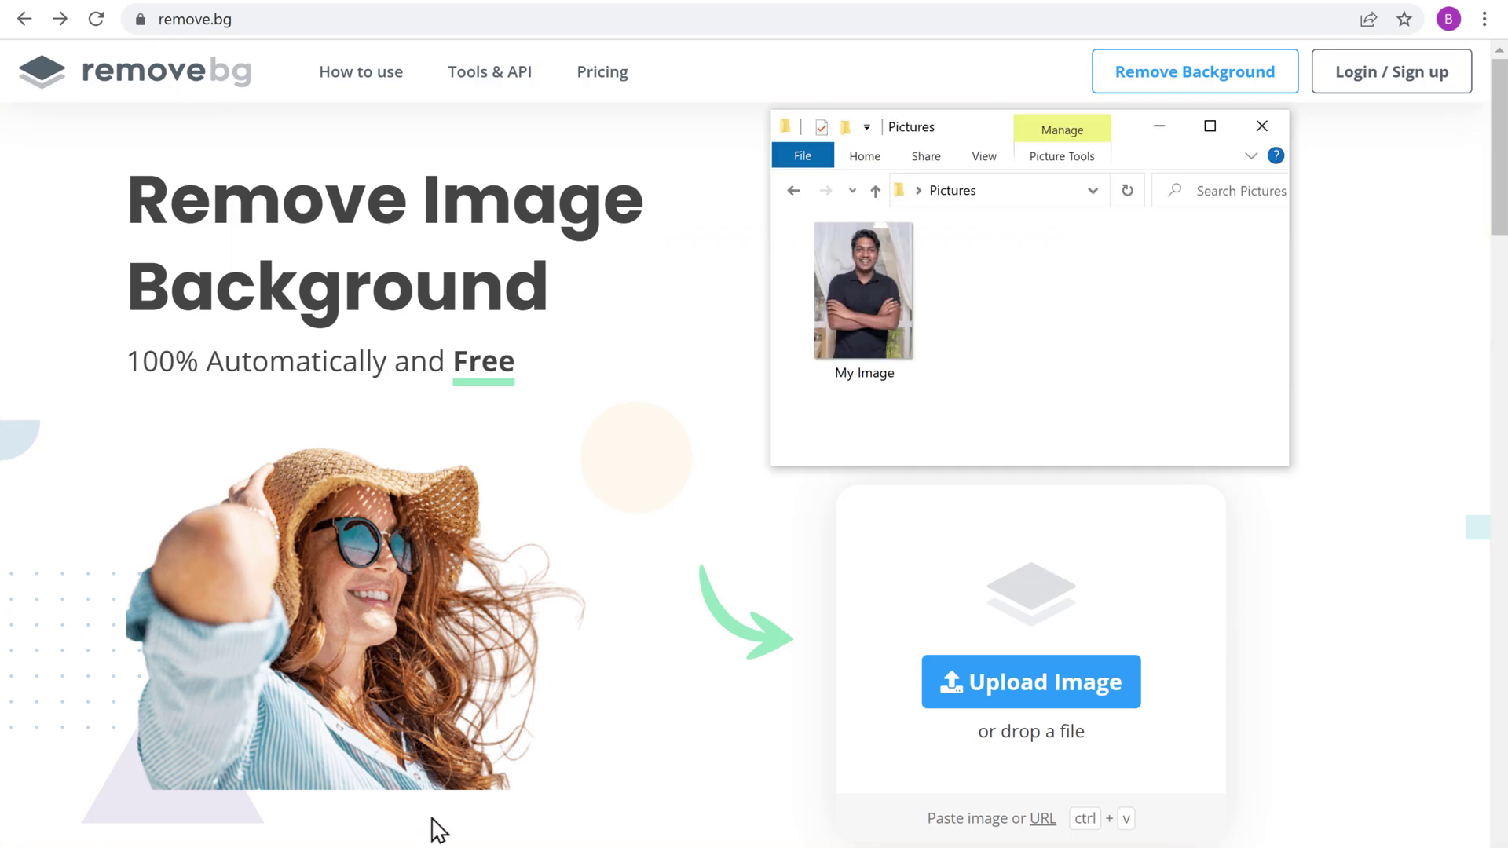
Step: Remove My Image's background in remove.bg, download and check My Image.png, then return to Snappa
drag(860, 310, 738, 738)
drag(739, 738, 739, 740)
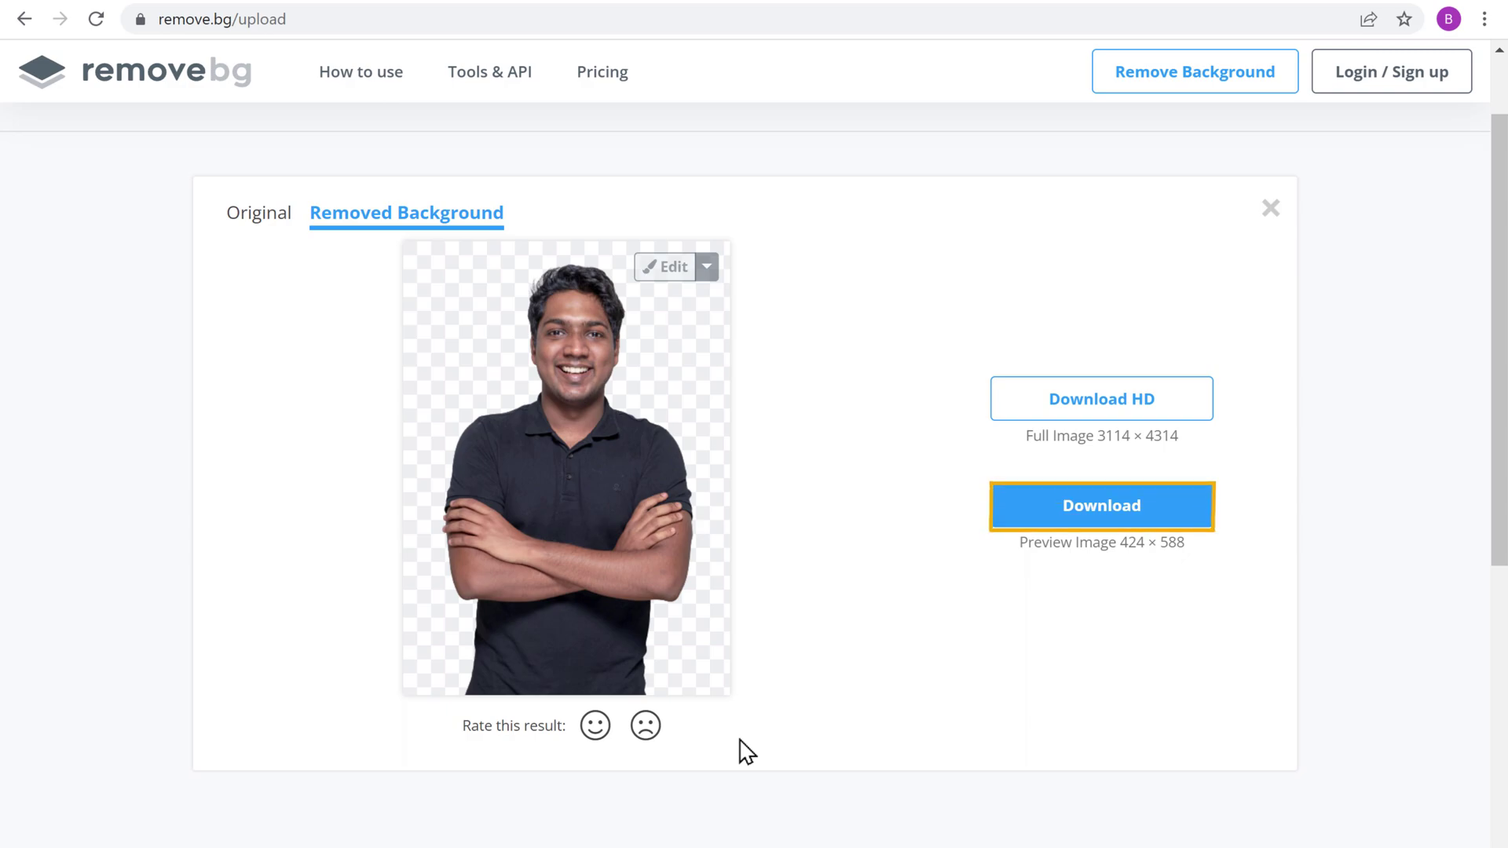
click(1103, 522)
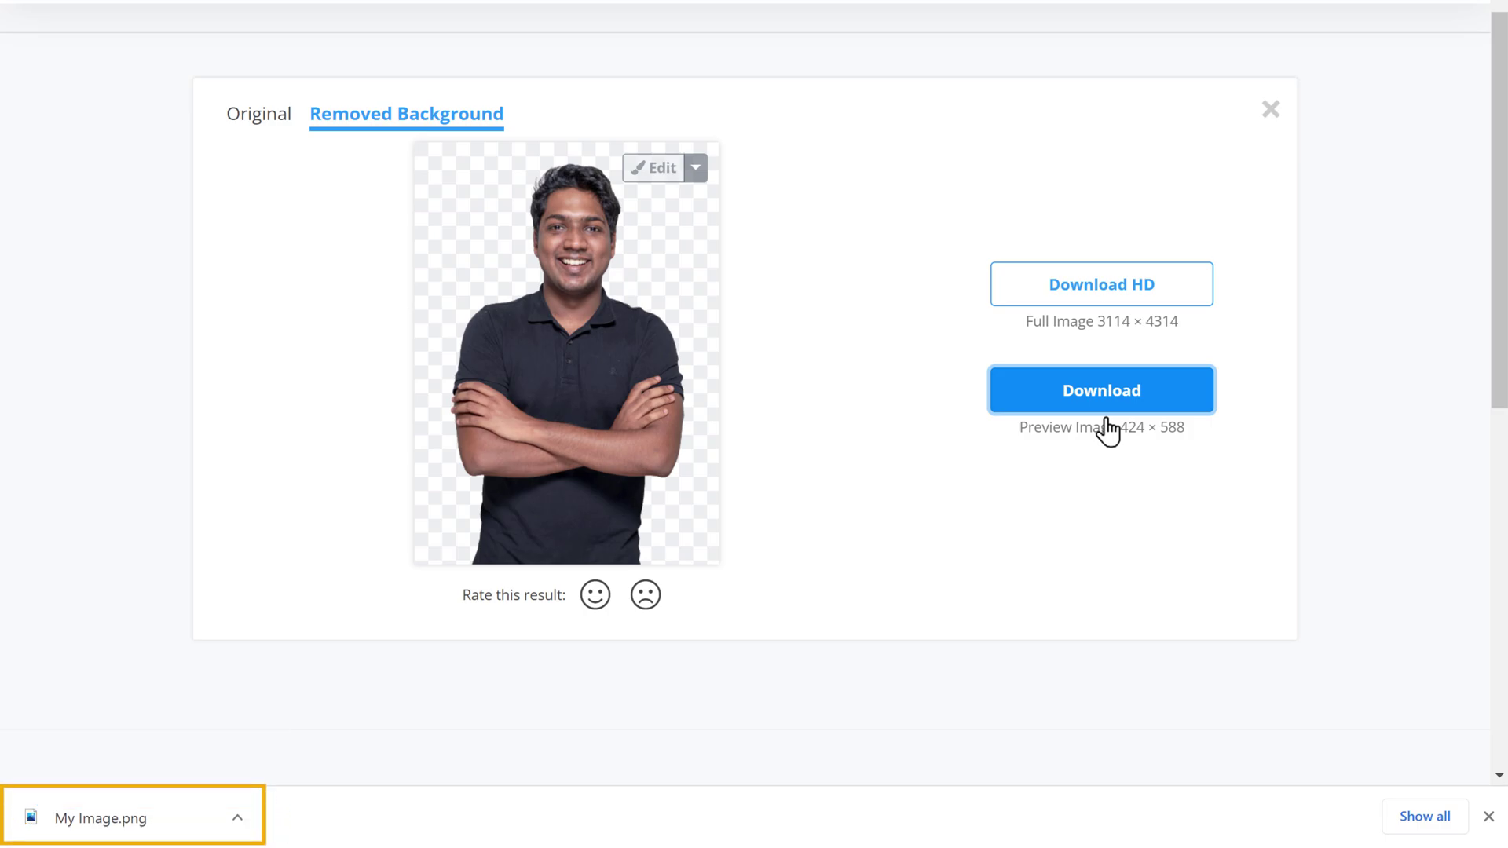
click(102, 818)
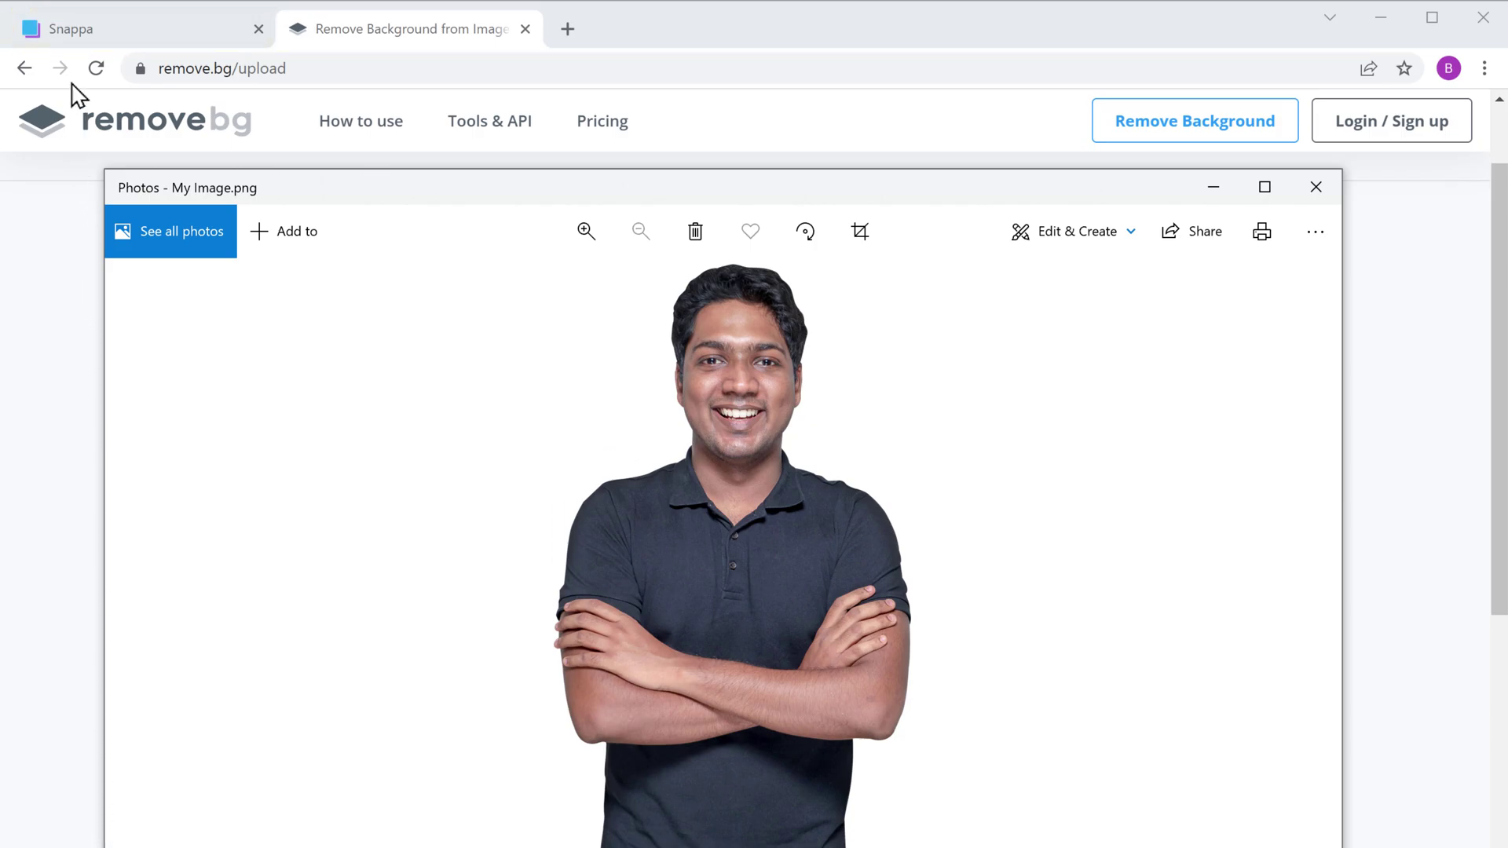
click(71, 36)
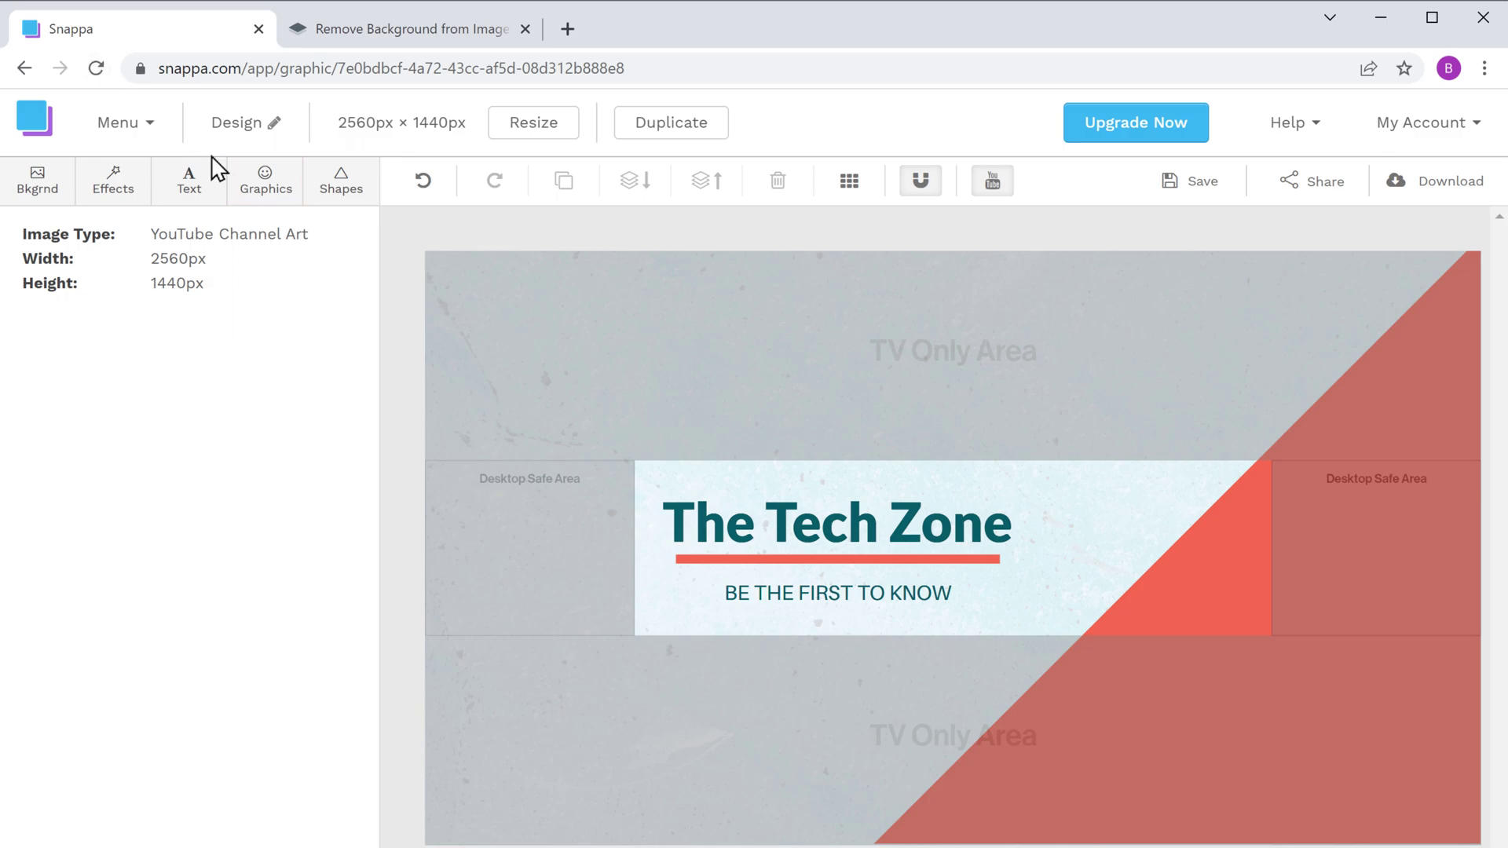
Step: Upload the My Image cutout to Snappa's Graphics Uploads list
click(266, 202)
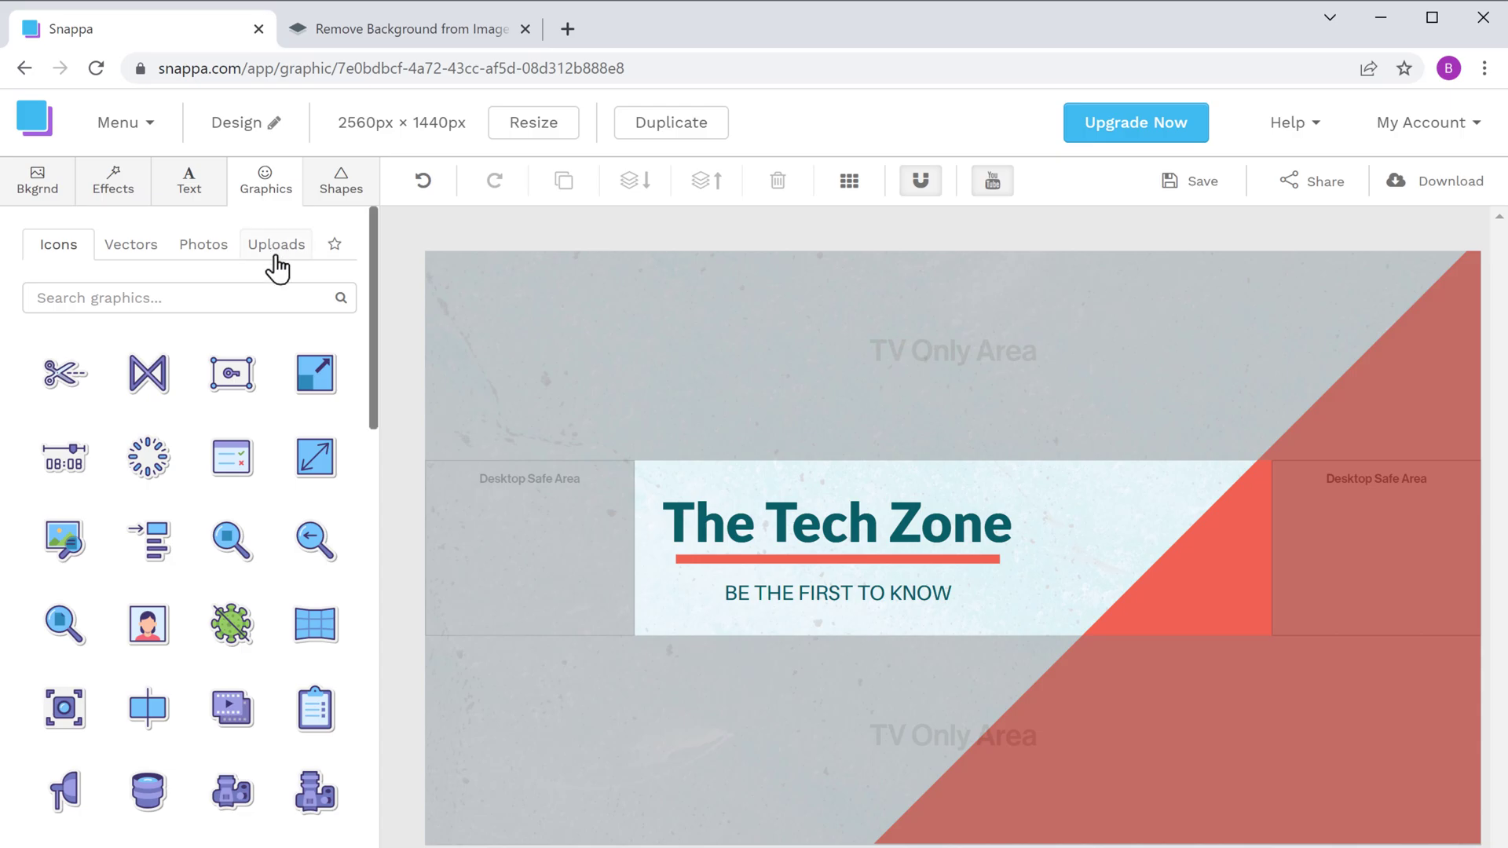
click(275, 252)
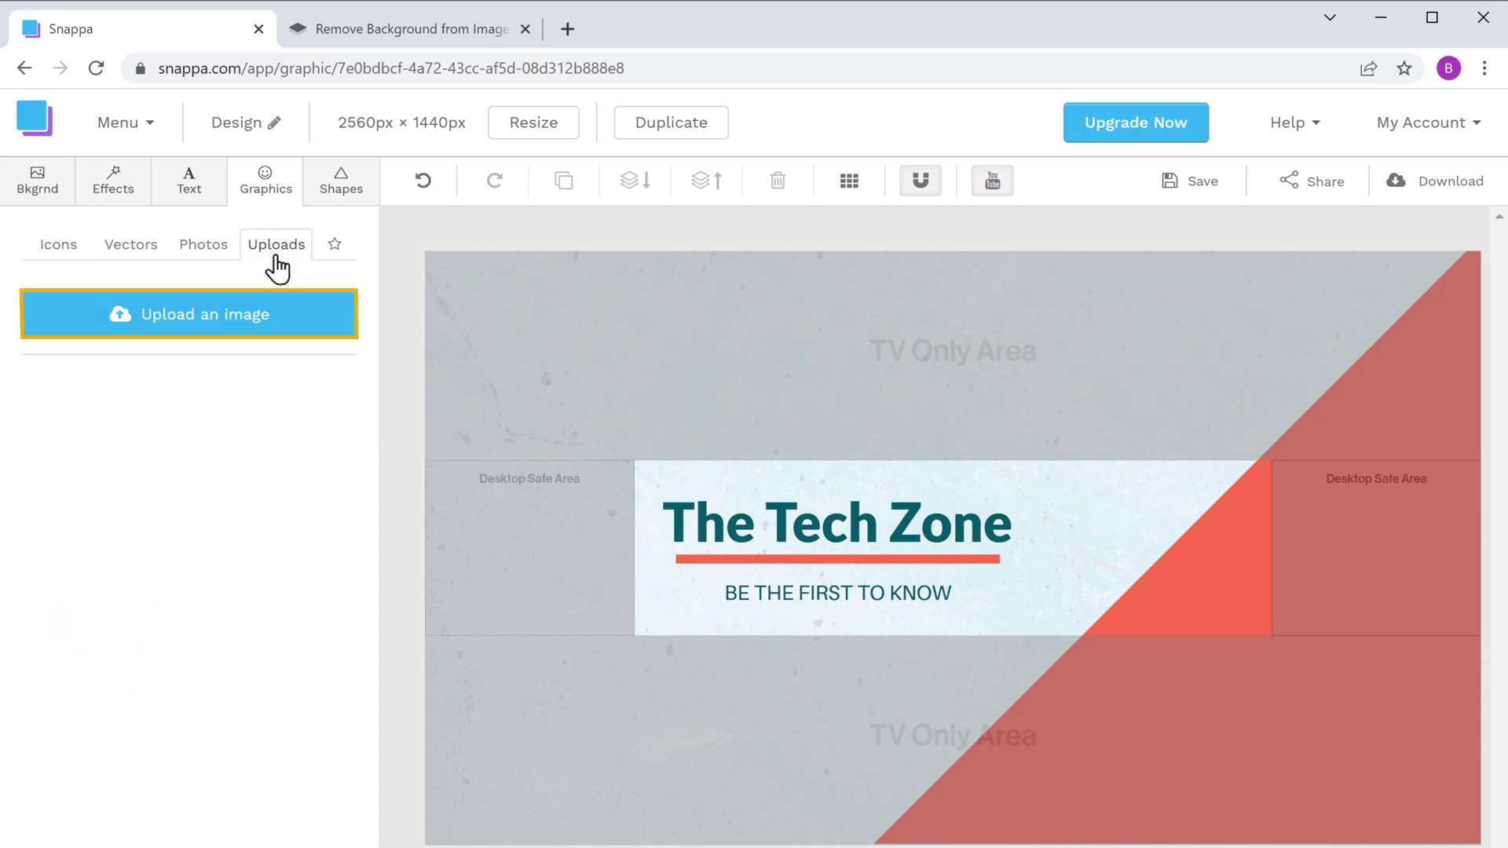
click(192, 330)
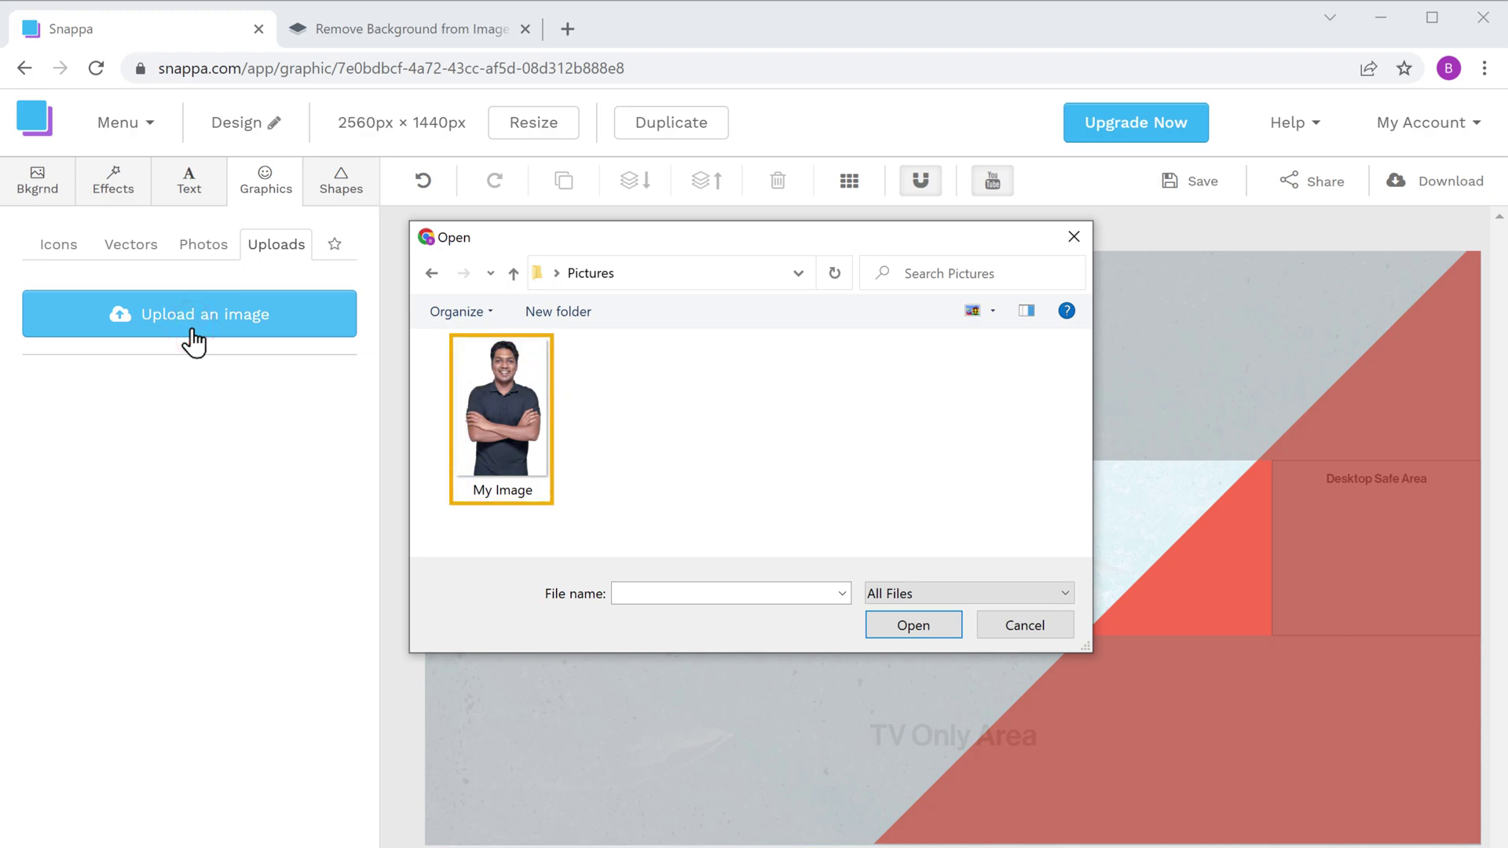
click(501, 435)
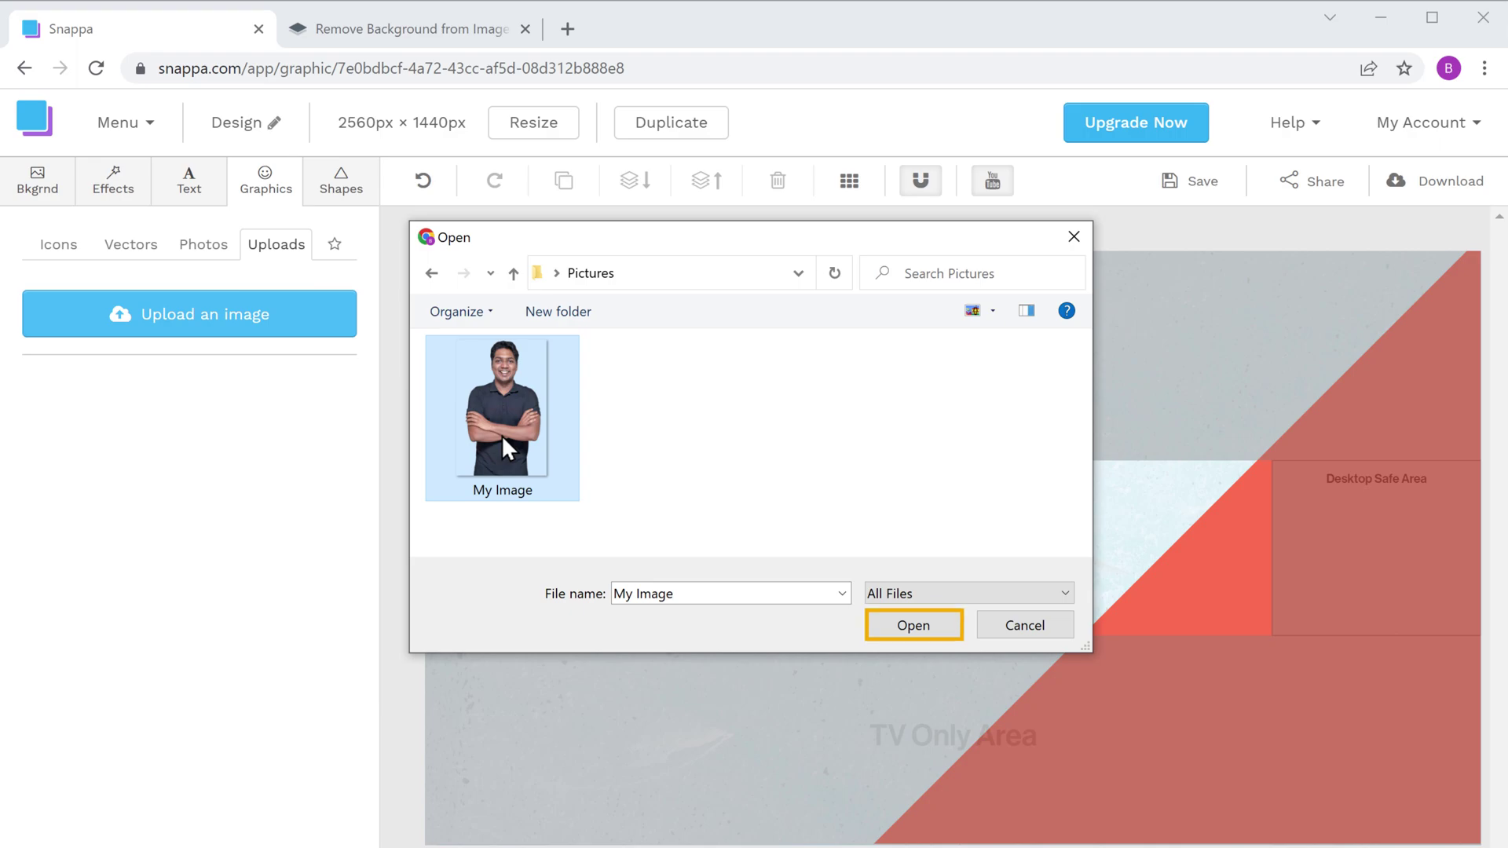
click(916, 635)
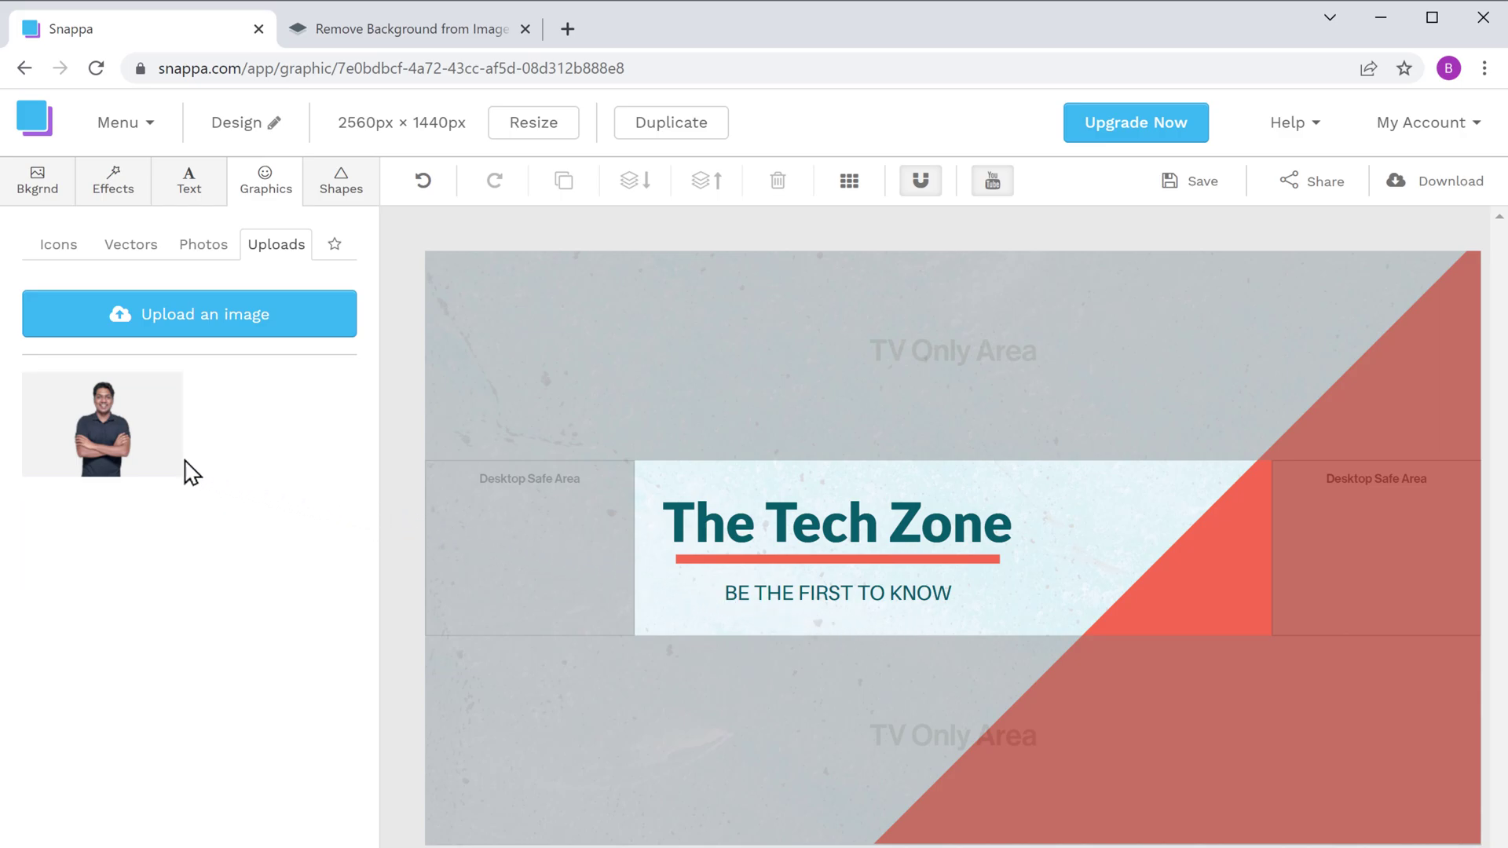
Step: Add the My Image cutout to the banner, shrink it, and position it beside the triangle
double_click(103, 453)
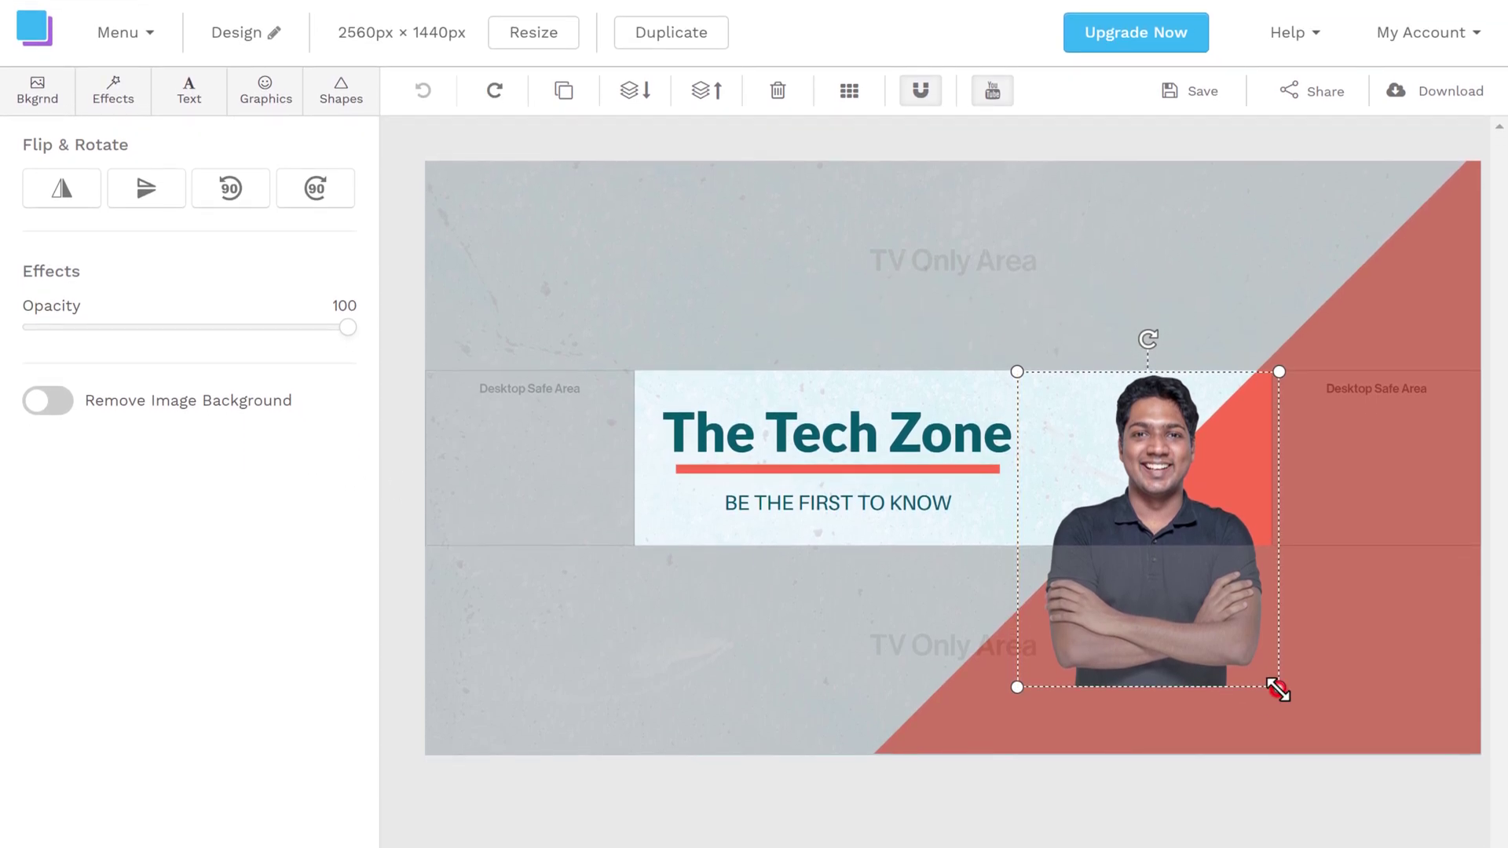
drag(1278, 690, 1156, 582)
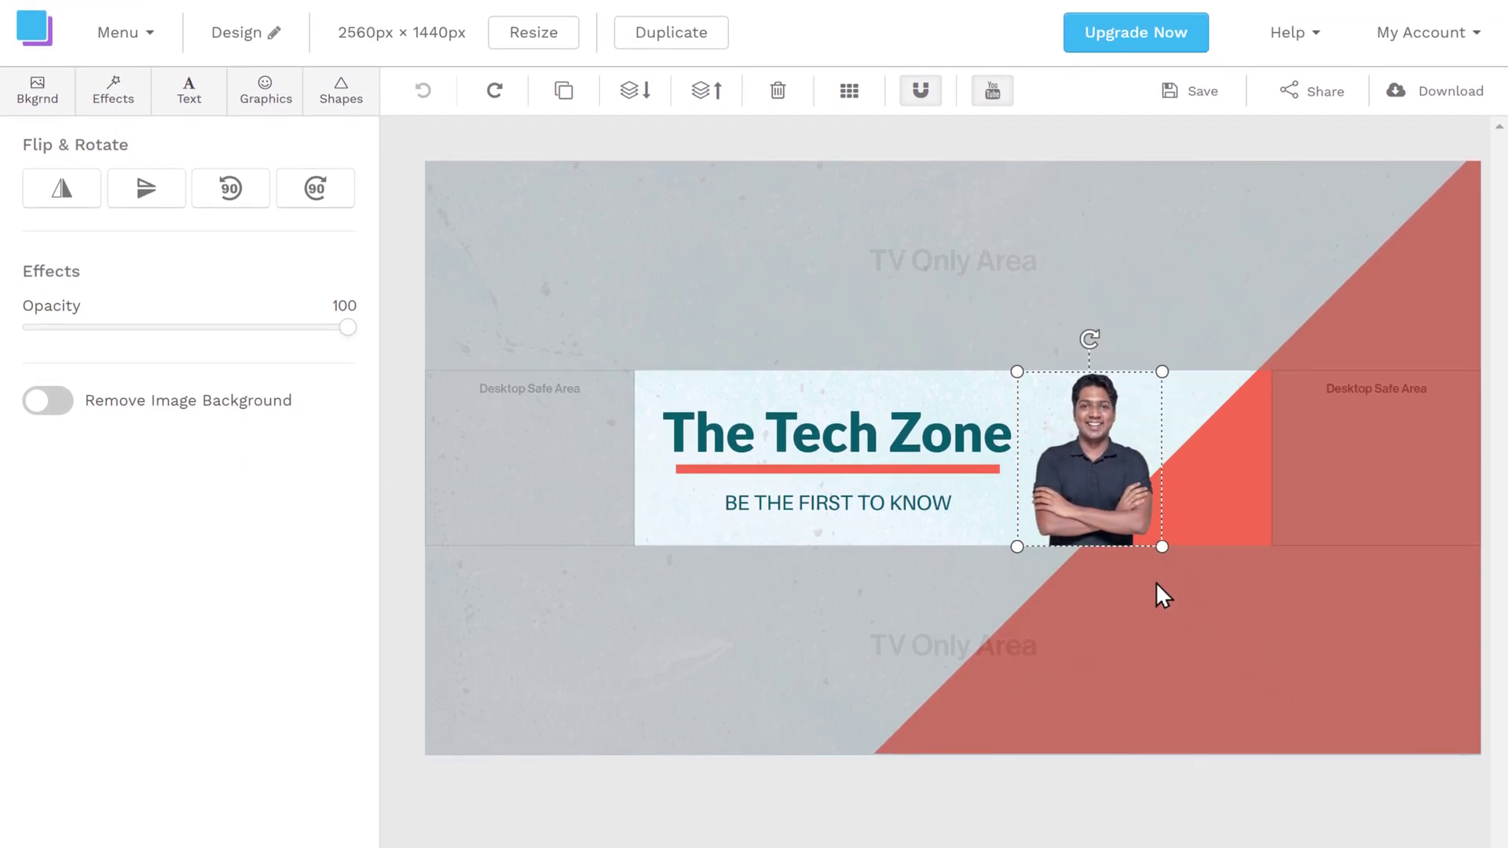
drag(1090, 482, 1149, 482)
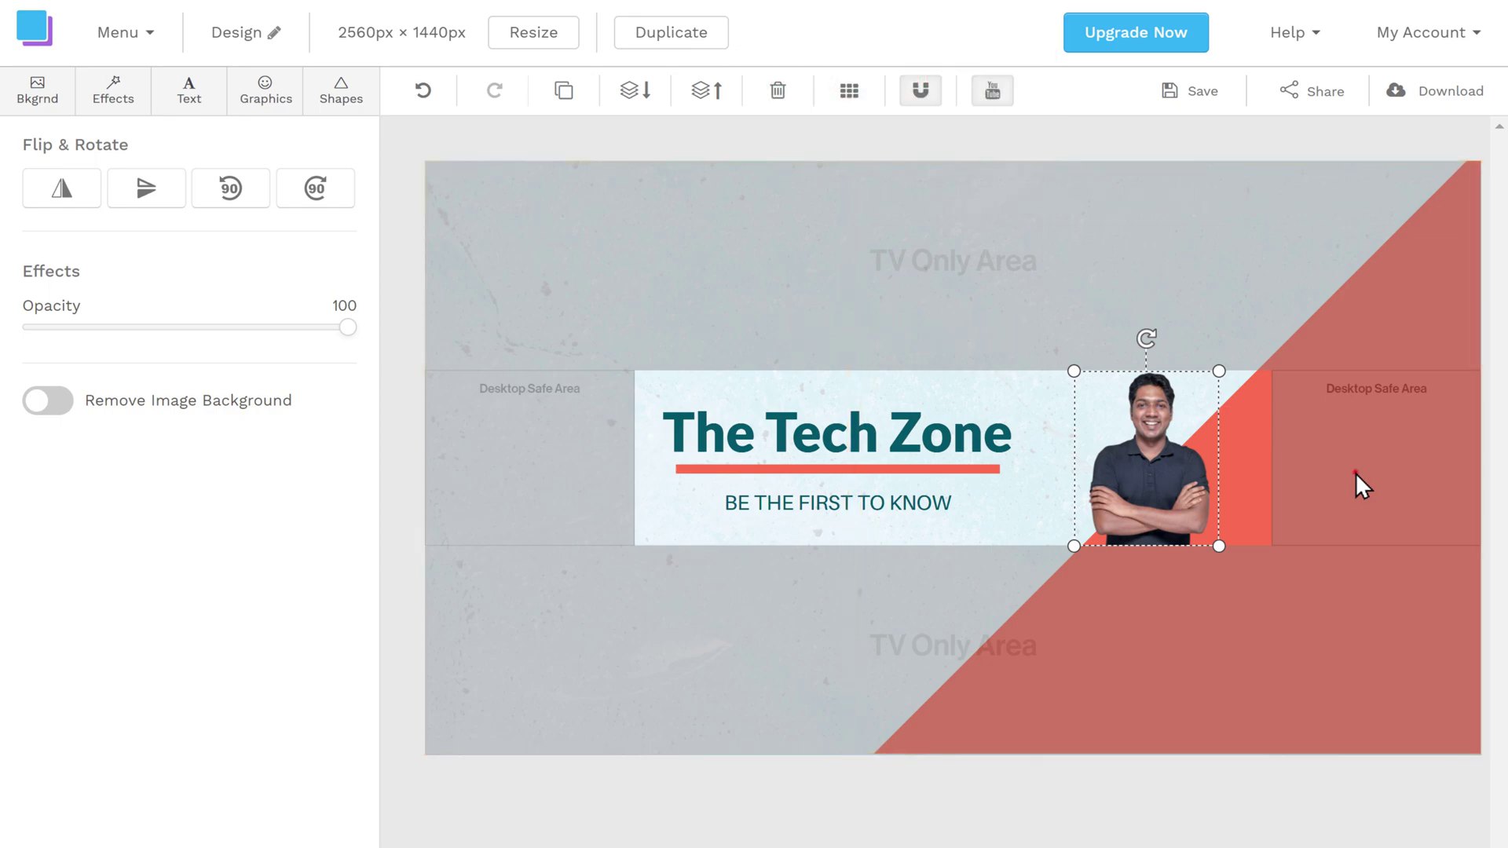
Step: Fill the triangle accent with green #99c24d instead of red #fc6e51
click(1356, 473)
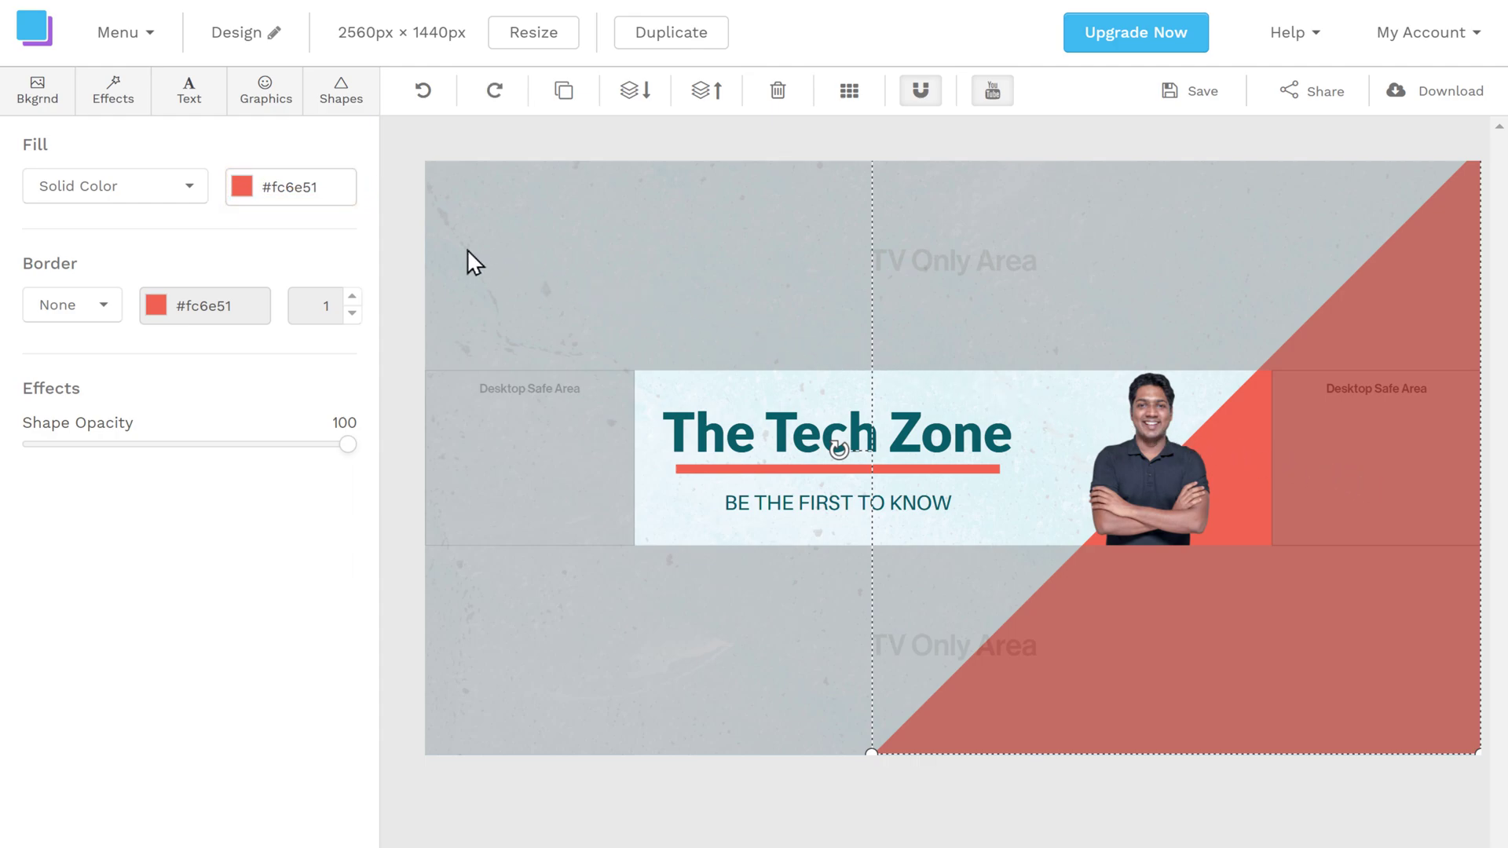
click(242, 189)
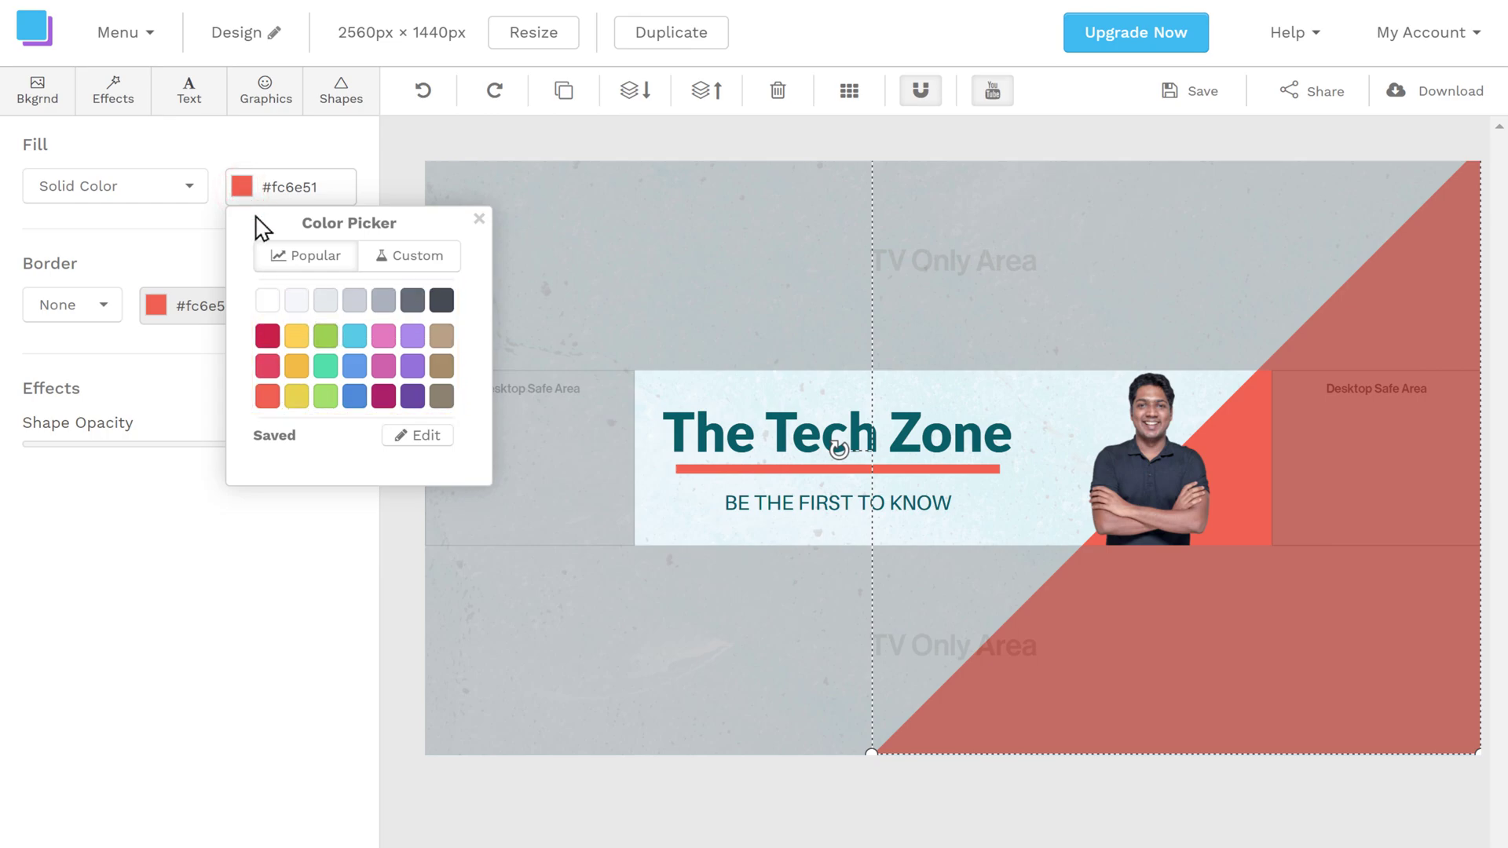
click(325, 345)
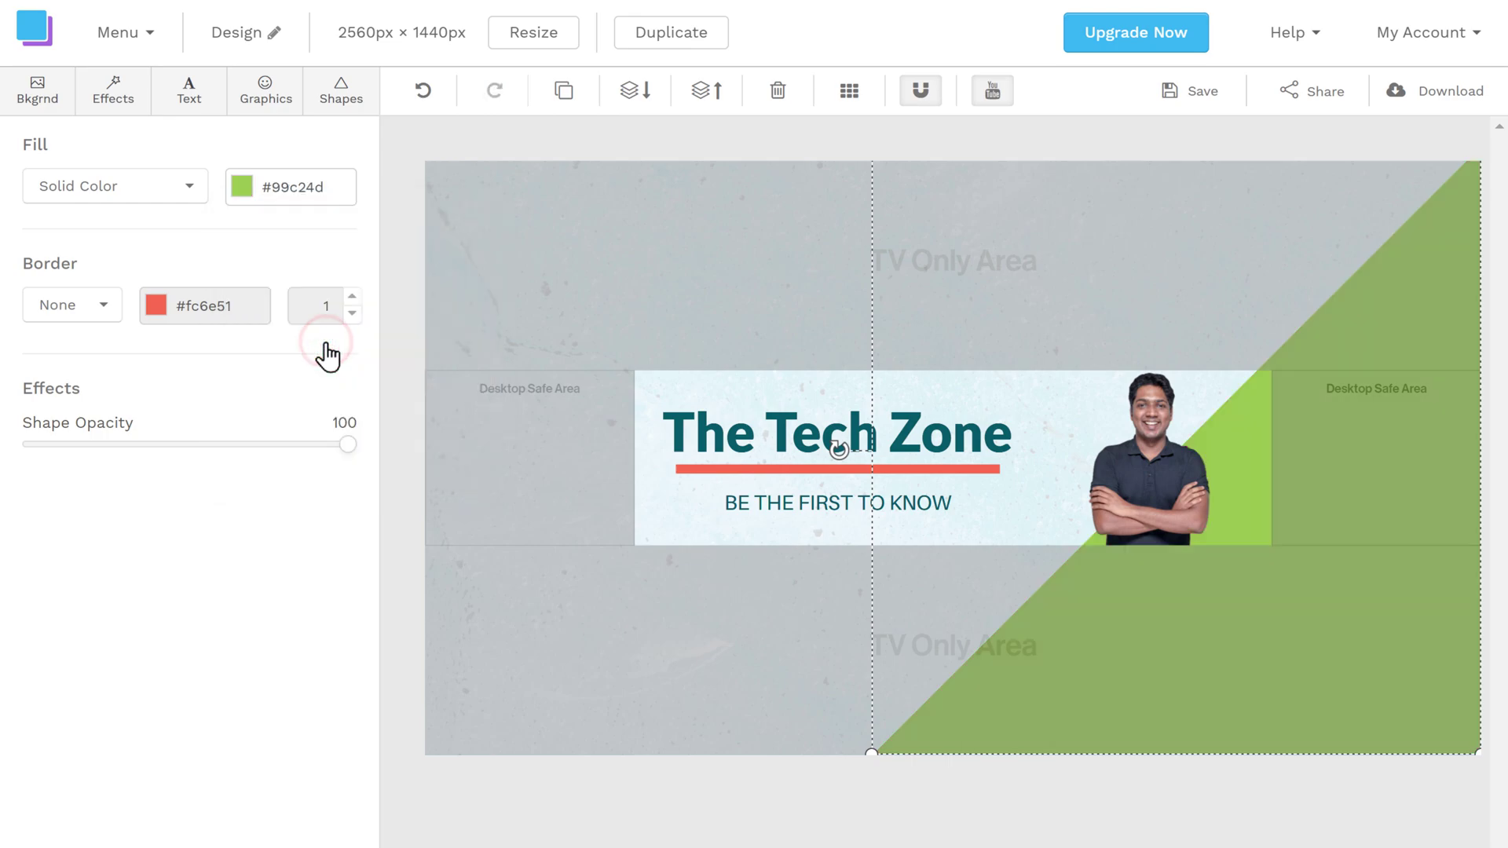
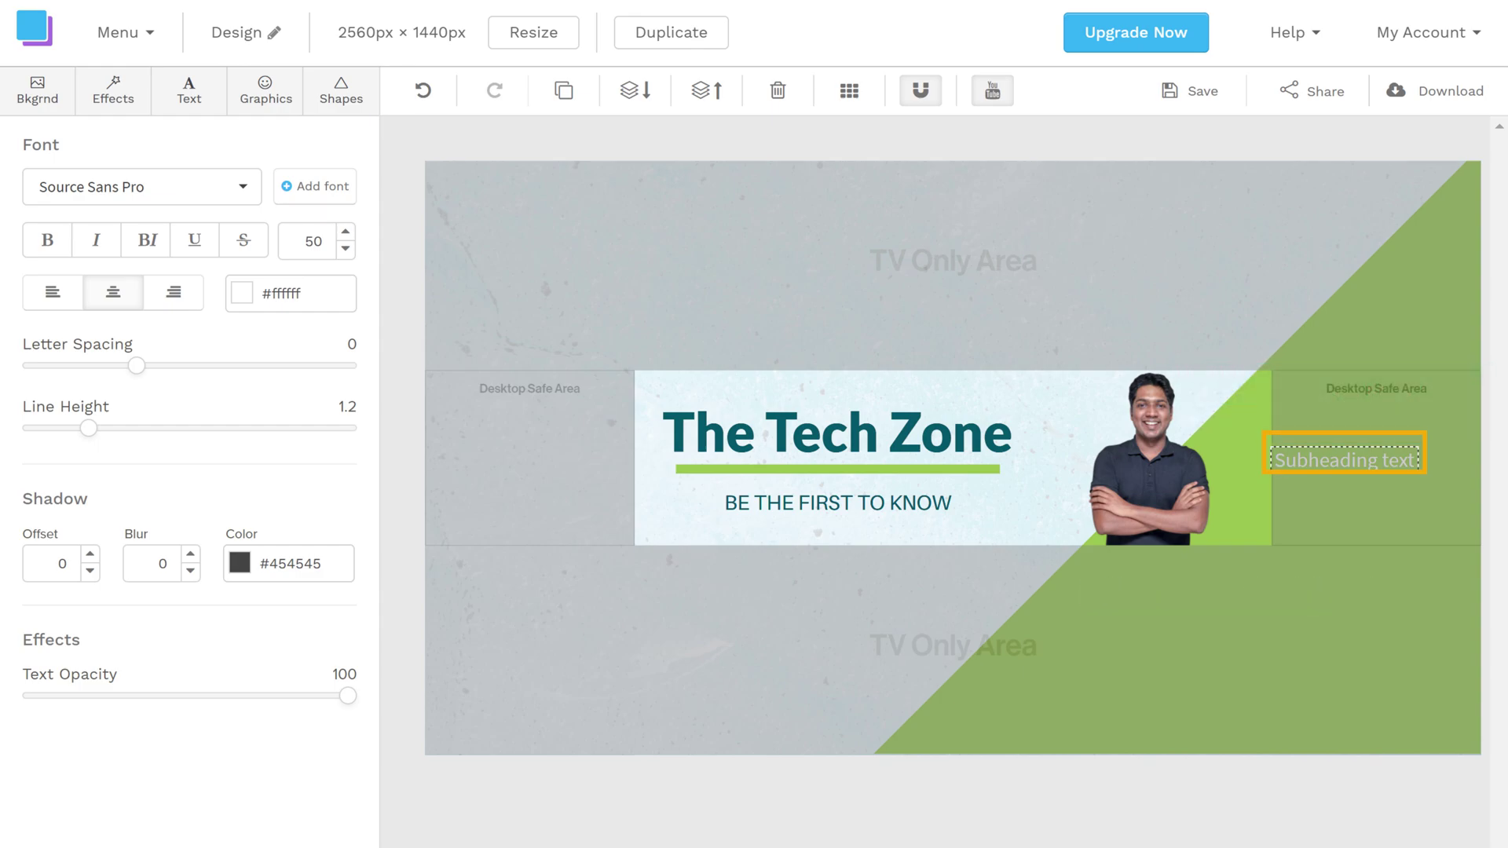
Step: Change the right-hand subheading to 'To get more info' and bring up the Graphics library
drag(1278, 461, 1406, 461)
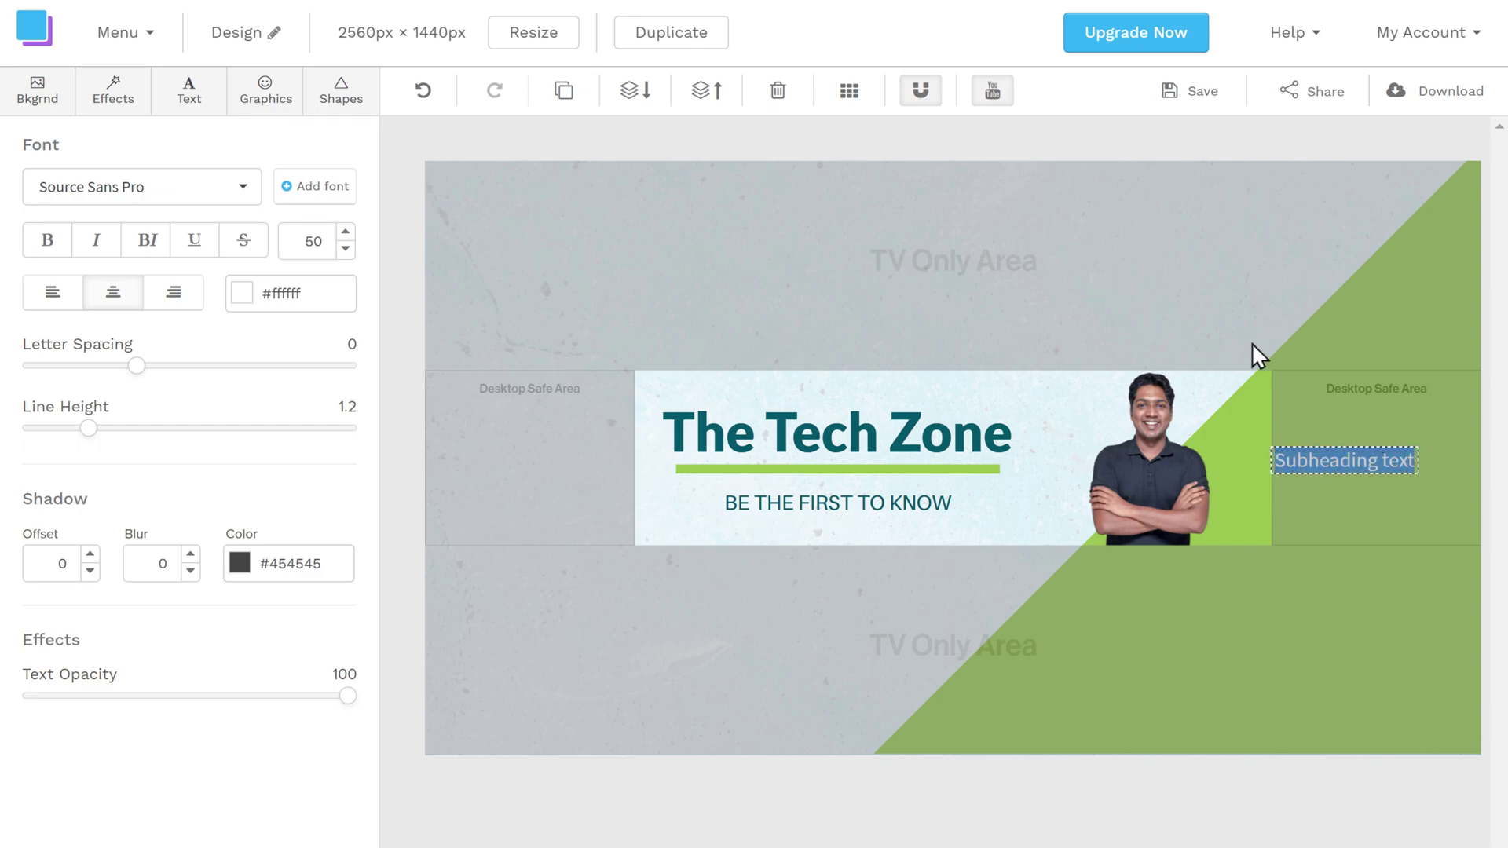
text(To get more info)
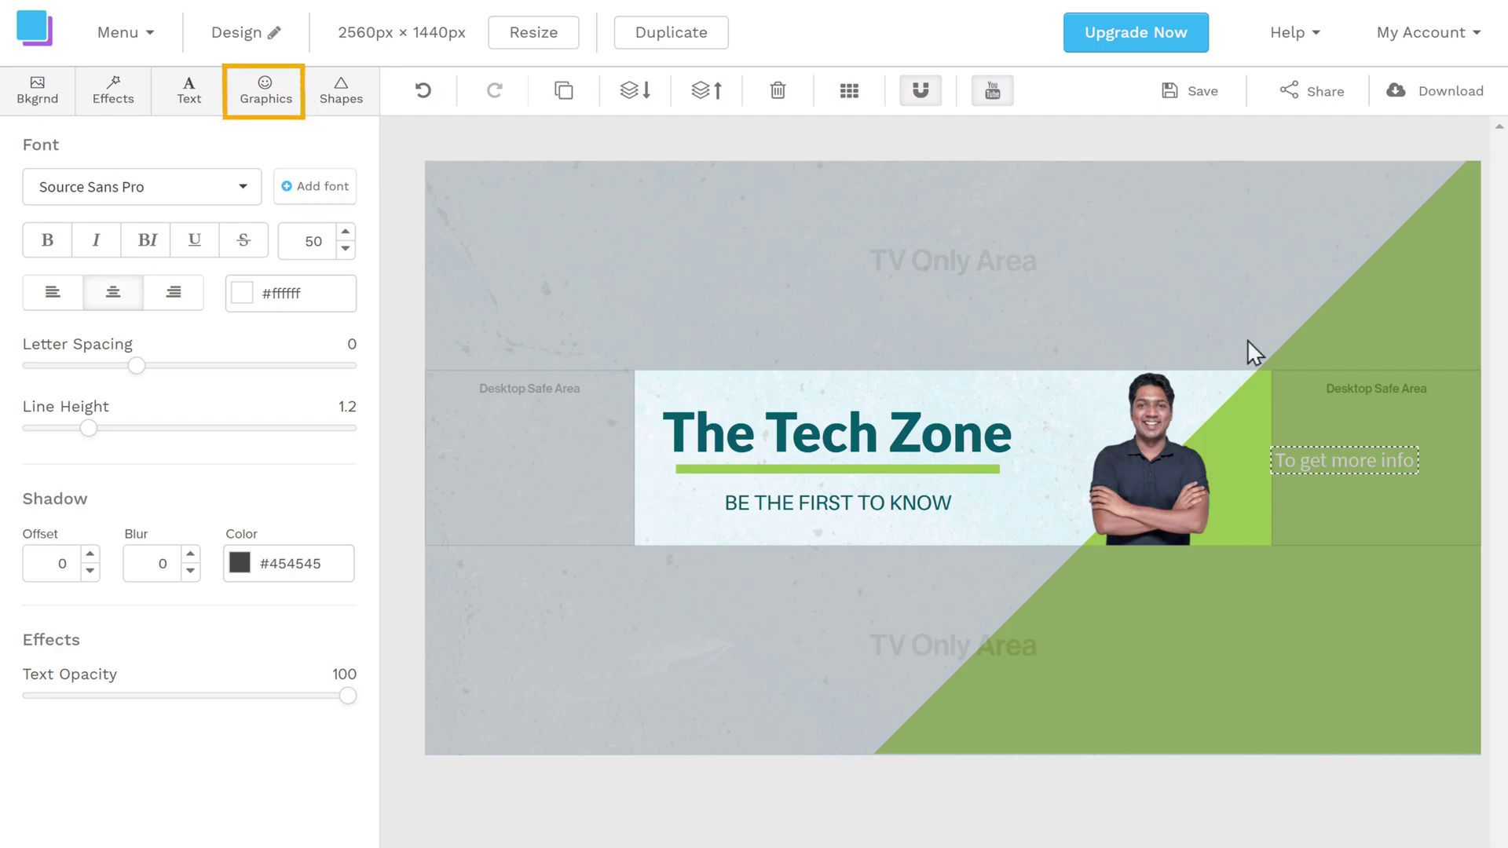
click(267, 110)
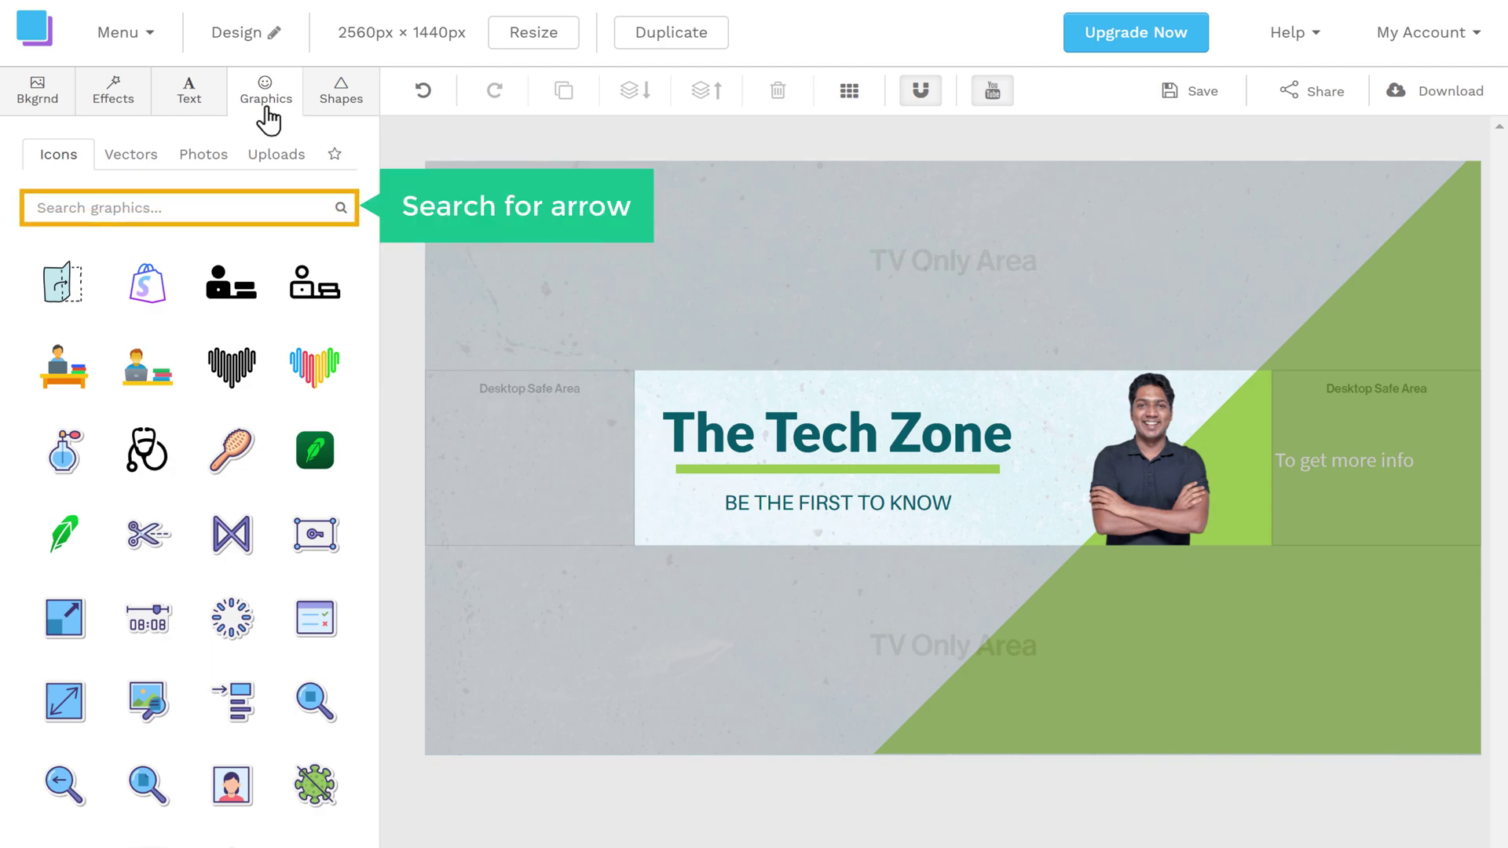
Step: Search the icons for 'Arrow' and insert the black curved arrow onto the banner
click(169, 208)
text(Ar)
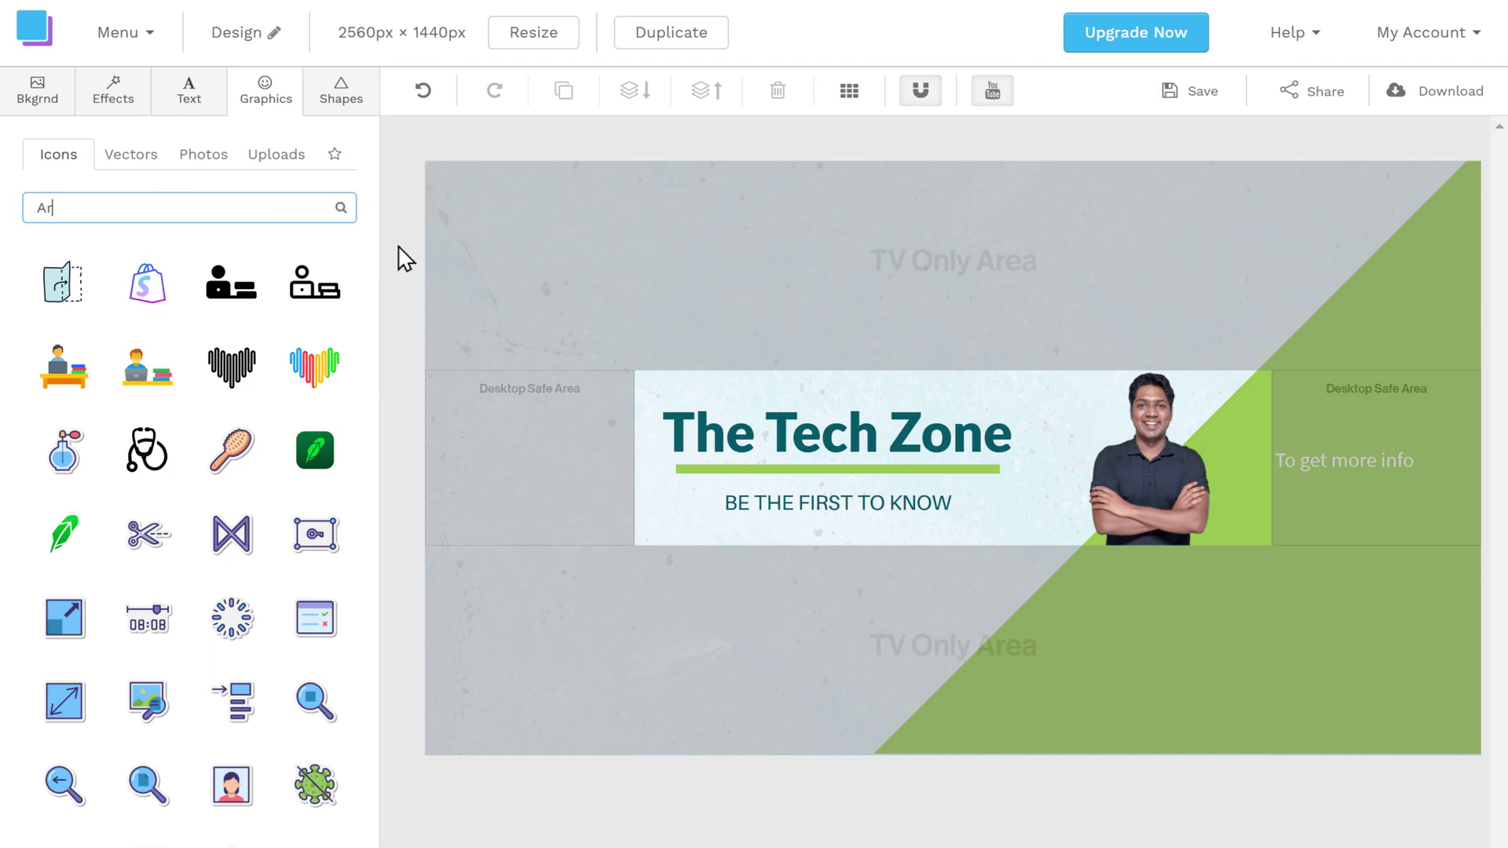
text(row)
key(Return)
click(341, 208)
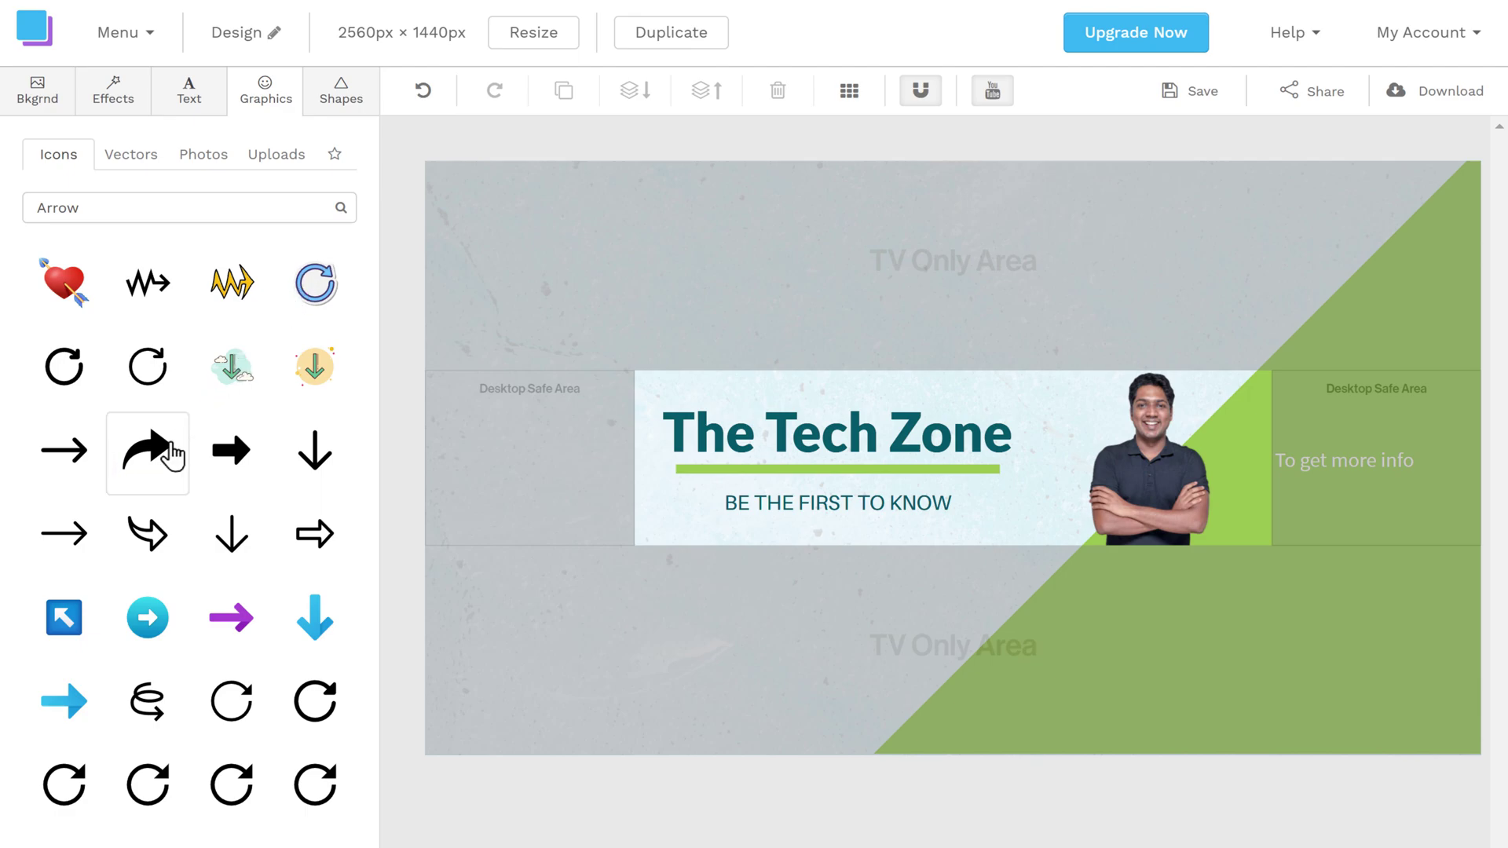
click(147, 475)
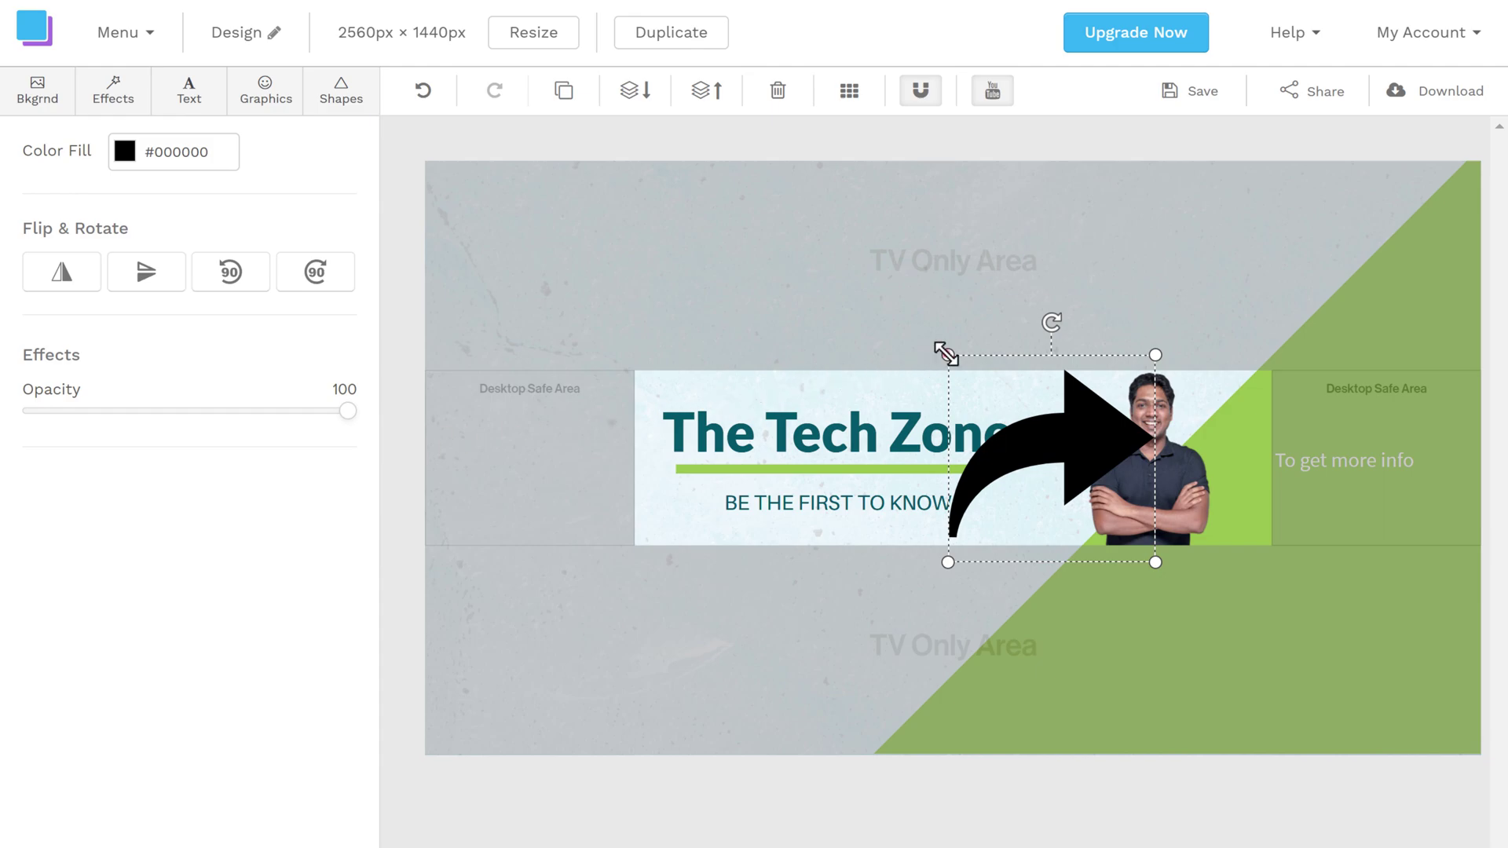
Step: Shrink the curved arrow, tilt it downward, and place it beside 'To get more info'
drag(946, 352, 1024, 428)
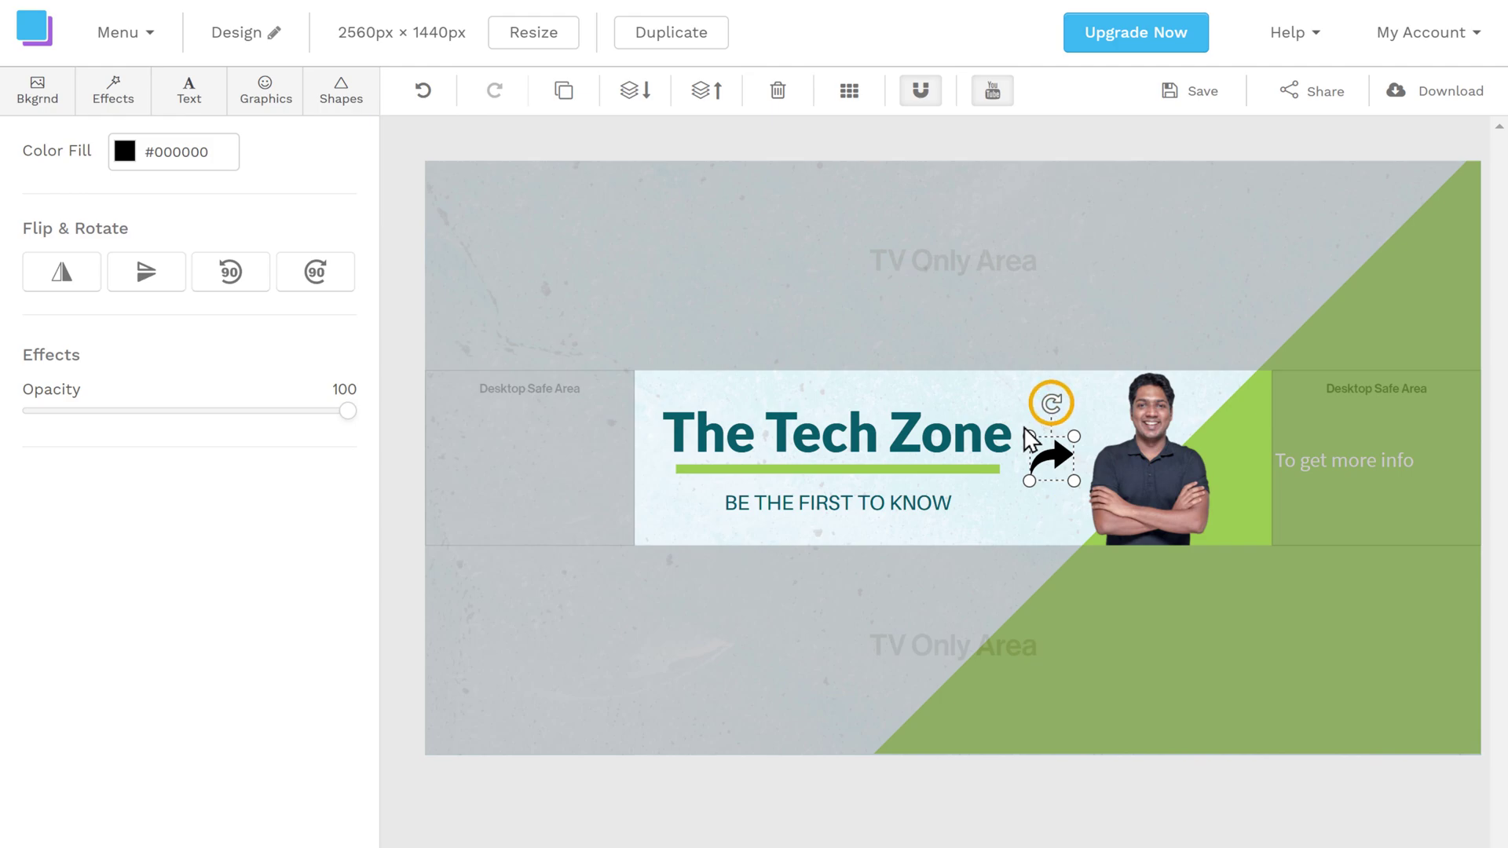
drag(1054, 408, 1081, 458)
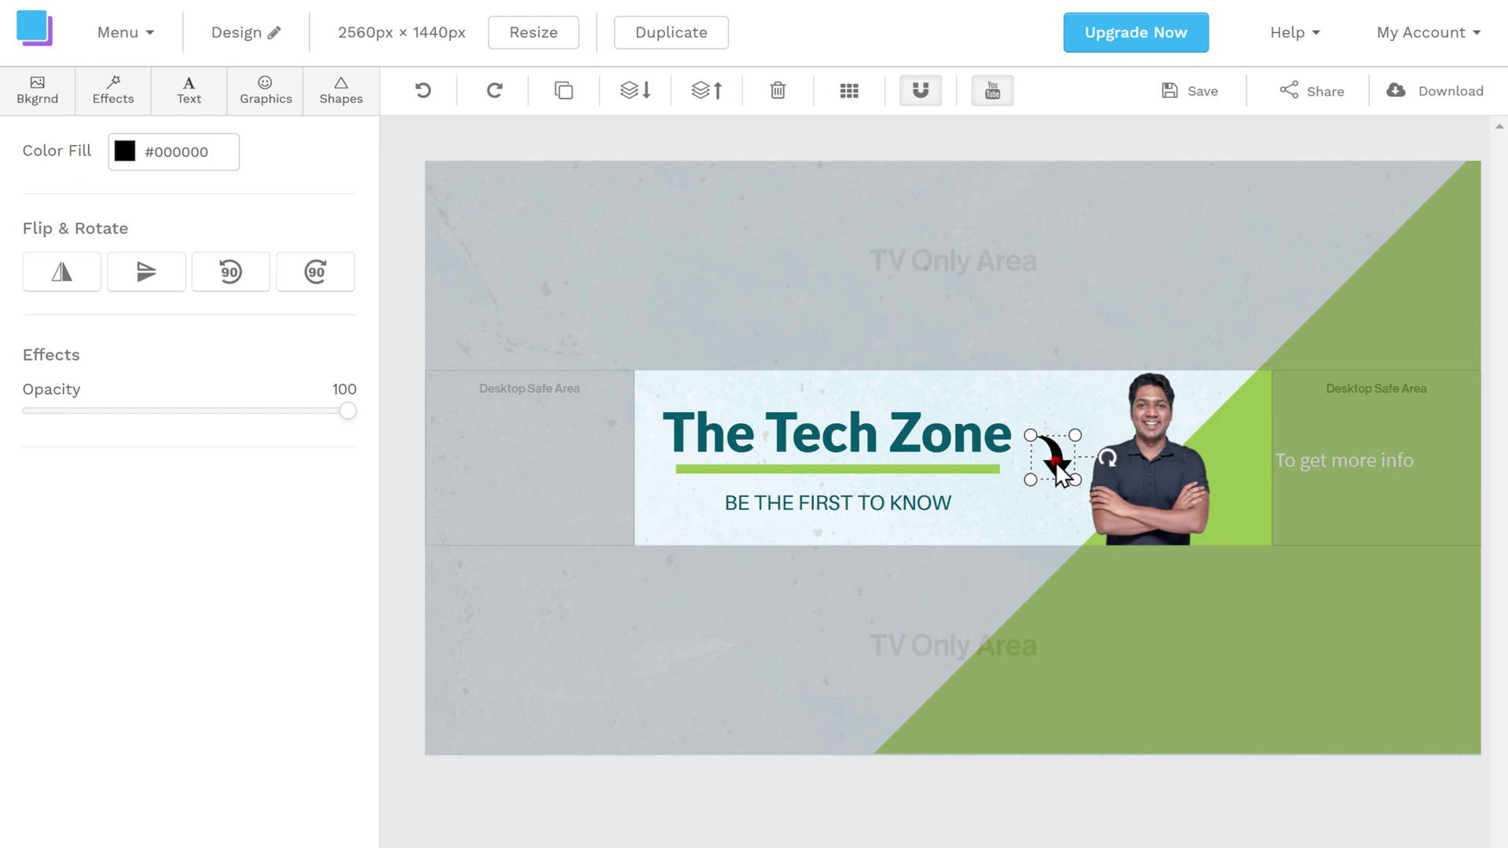
click(1057, 461)
drag(1057, 461, 1277, 477)
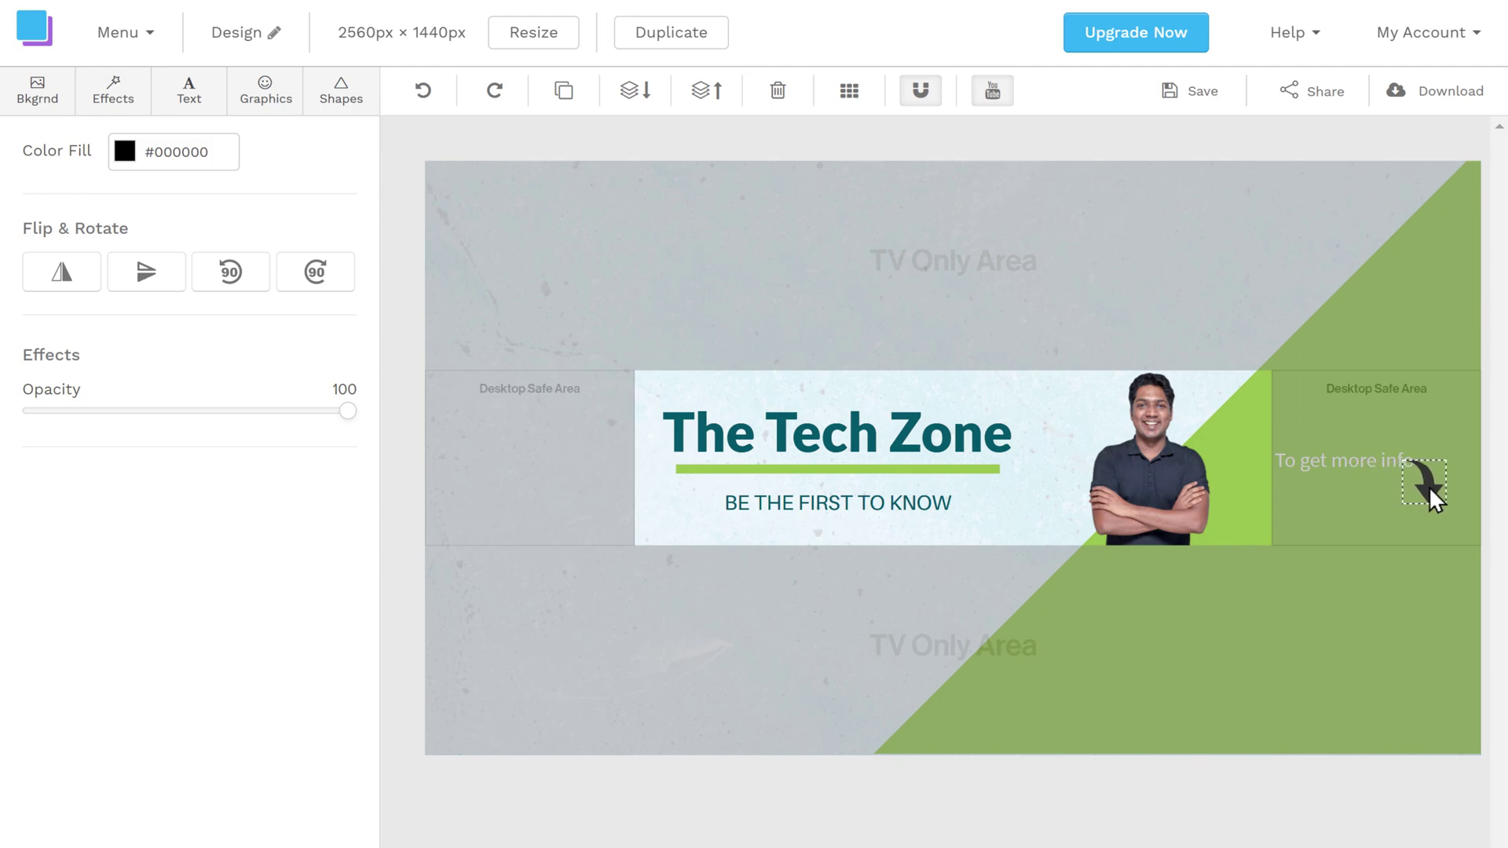
drag(1430, 487, 1439, 487)
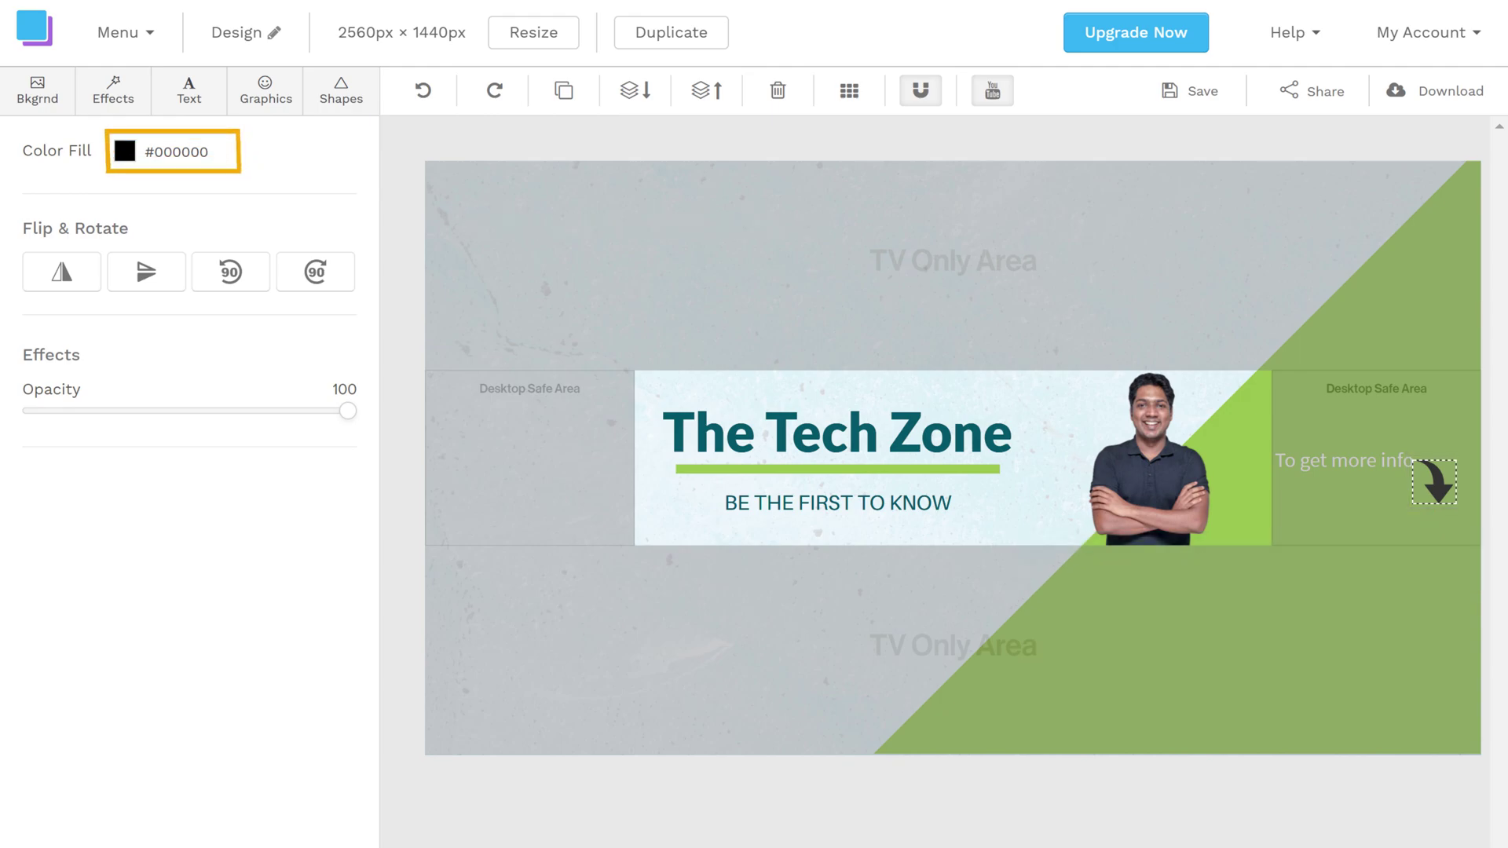
Step: Change the arrow's fill colour to white (#ffffff)
click(125, 152)
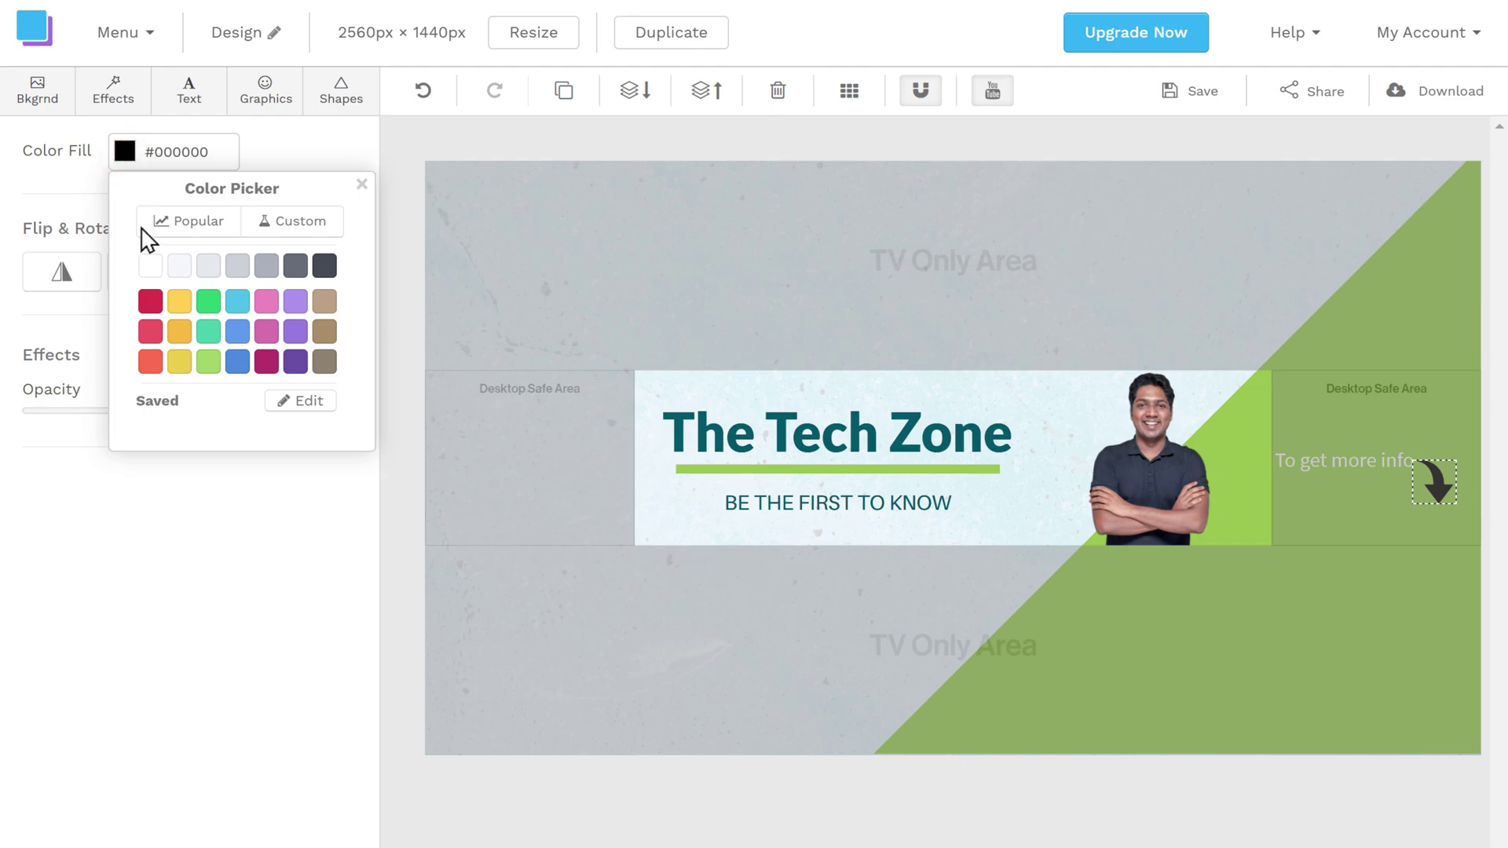
click(152, 272)
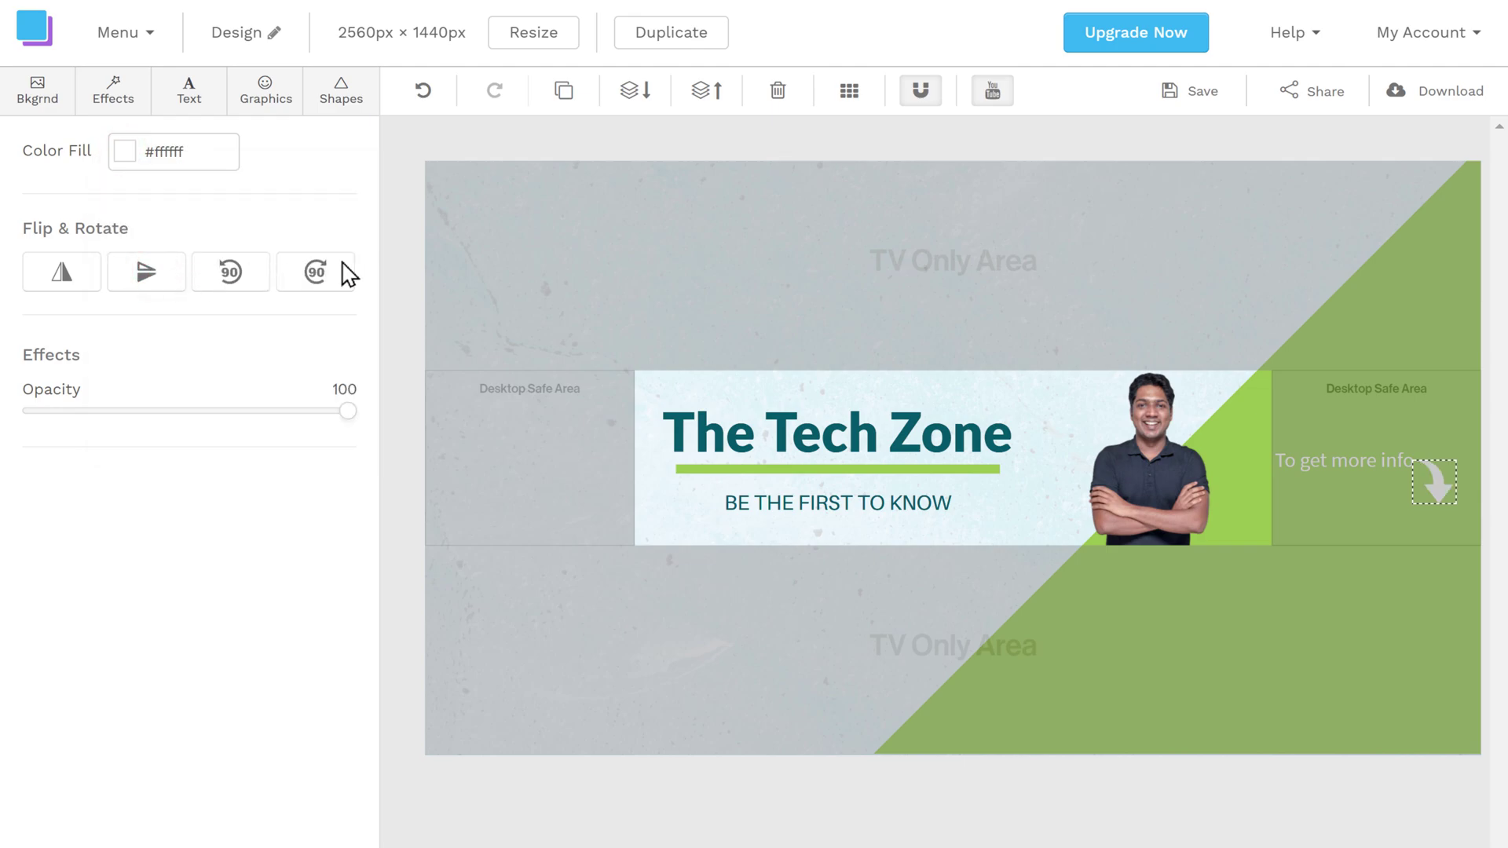
click(499, 254)
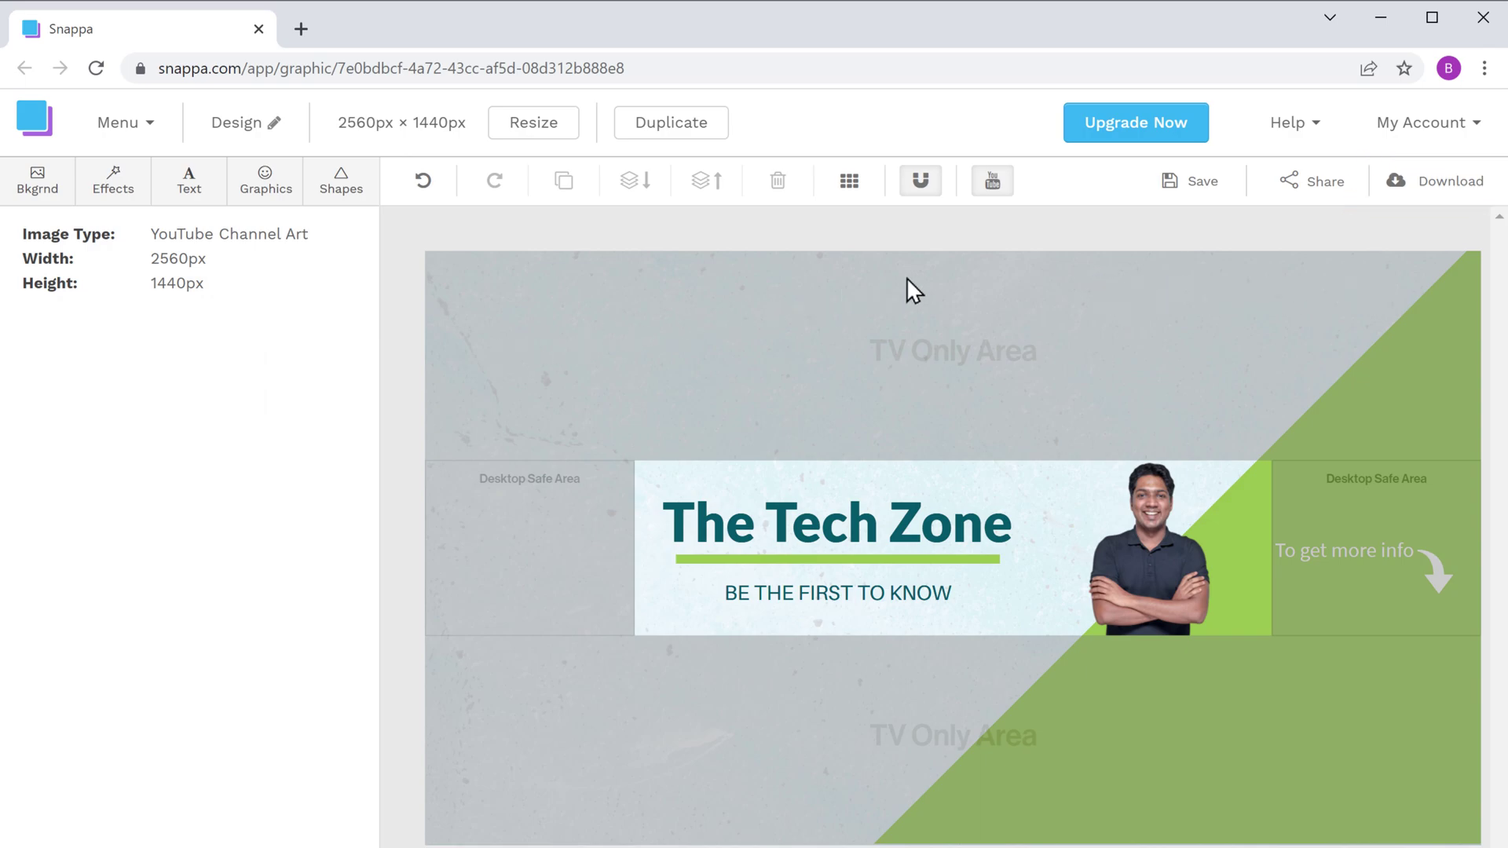
Step: Download the banner as high-res PNG 'Banner Design.png' and open the downloaded file
click(1450, 189)
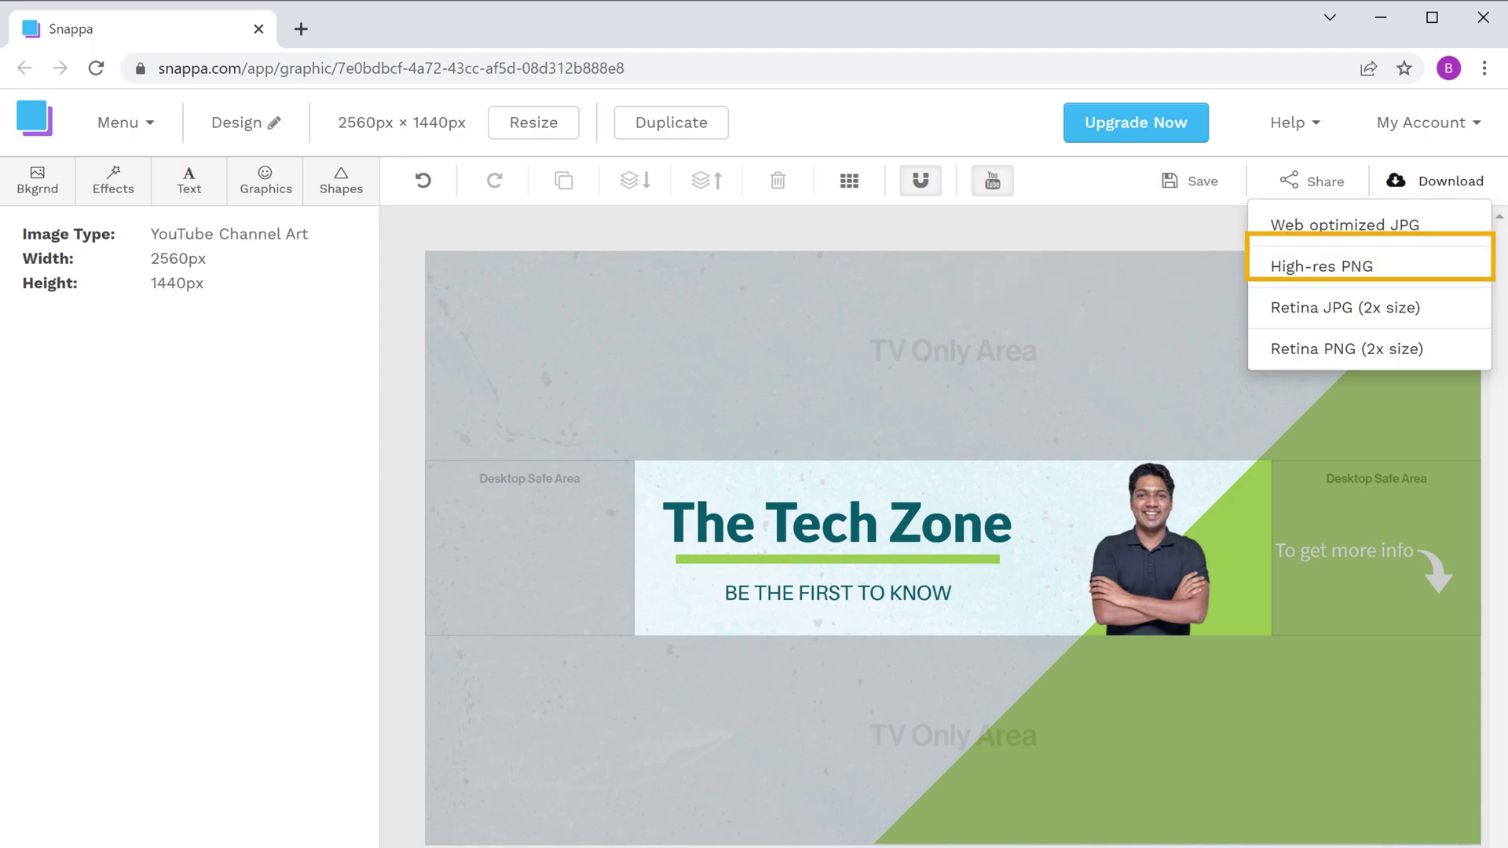
click(1356, 268)
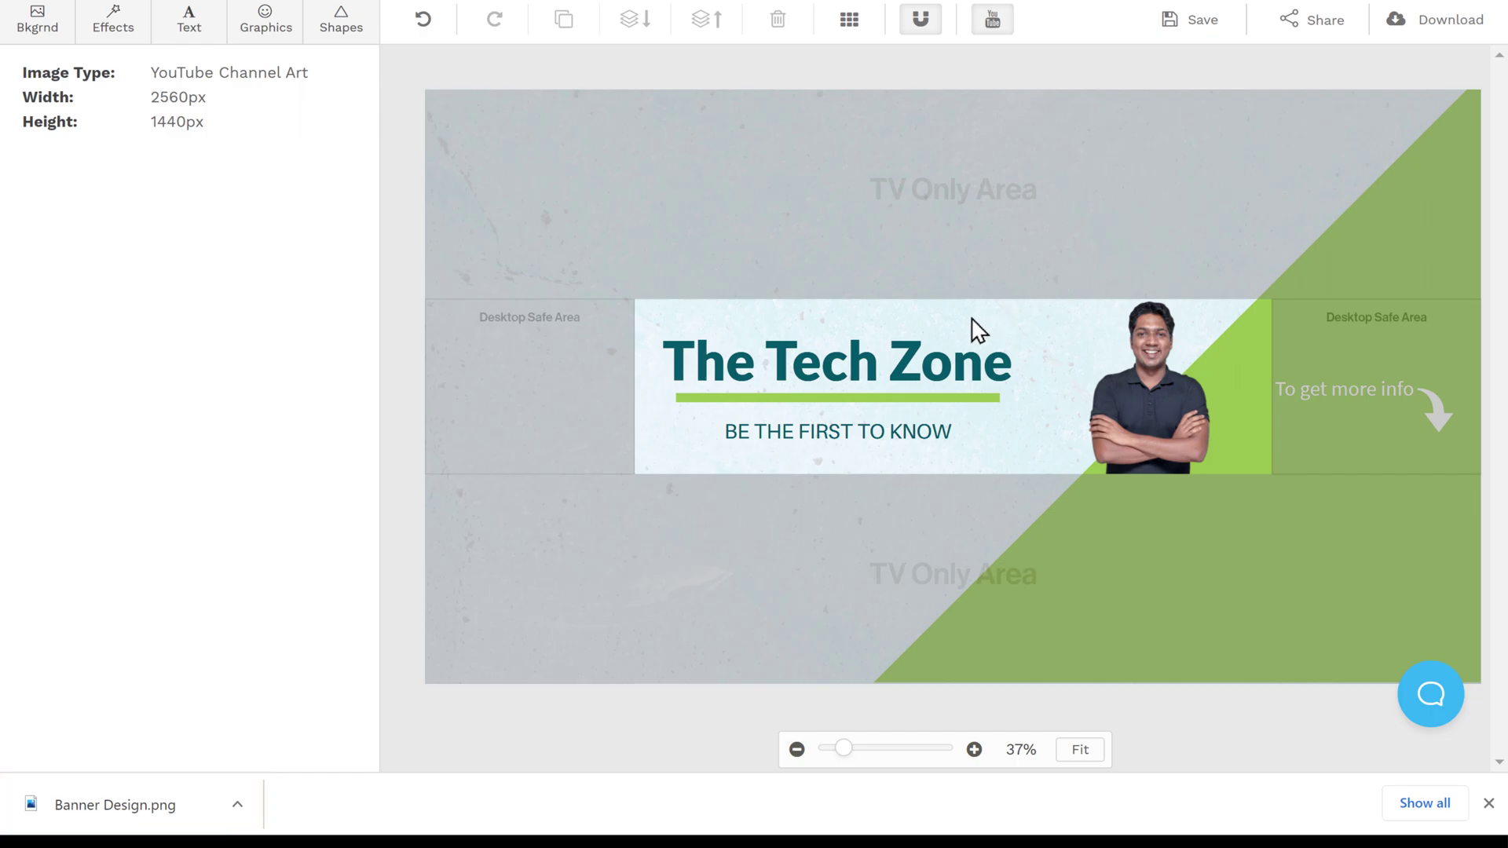
click(102, 809)
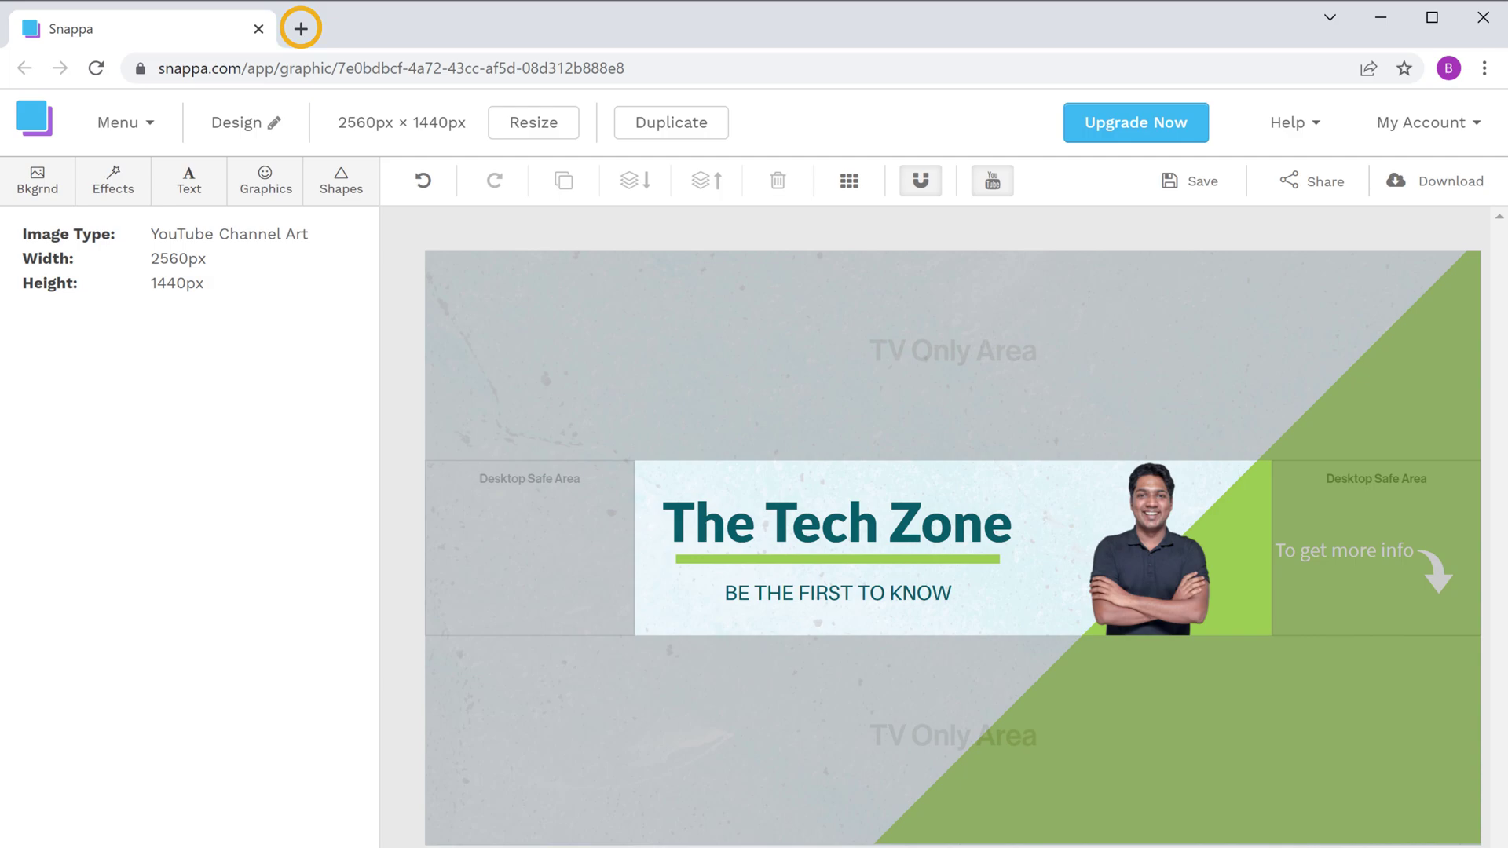
Step: Load youtube.com, go to The Tech Zone channel page, and open Customize Channel
click(301, 29)
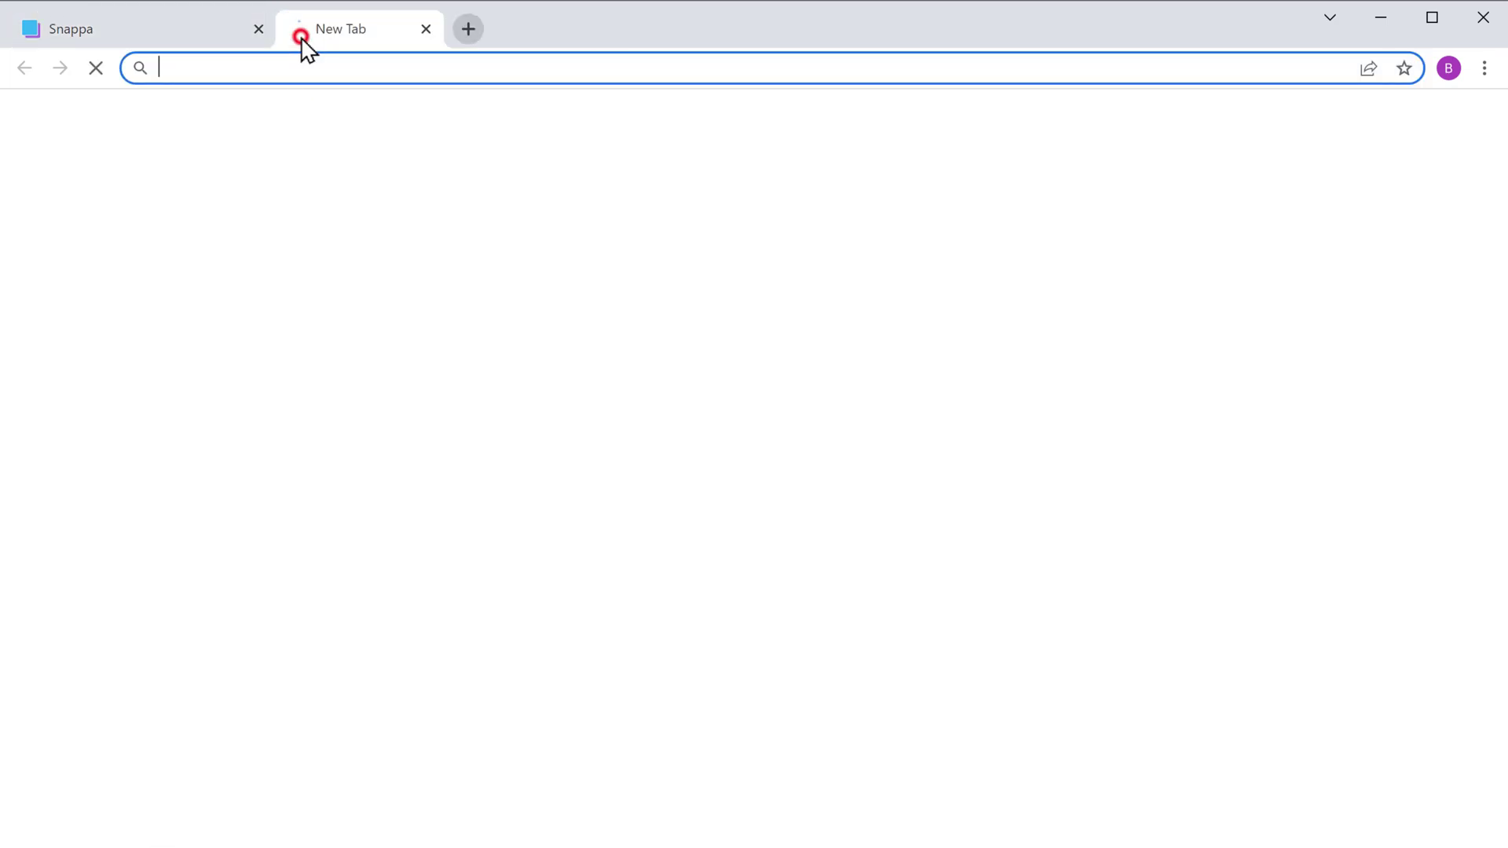
text(youtube.com)
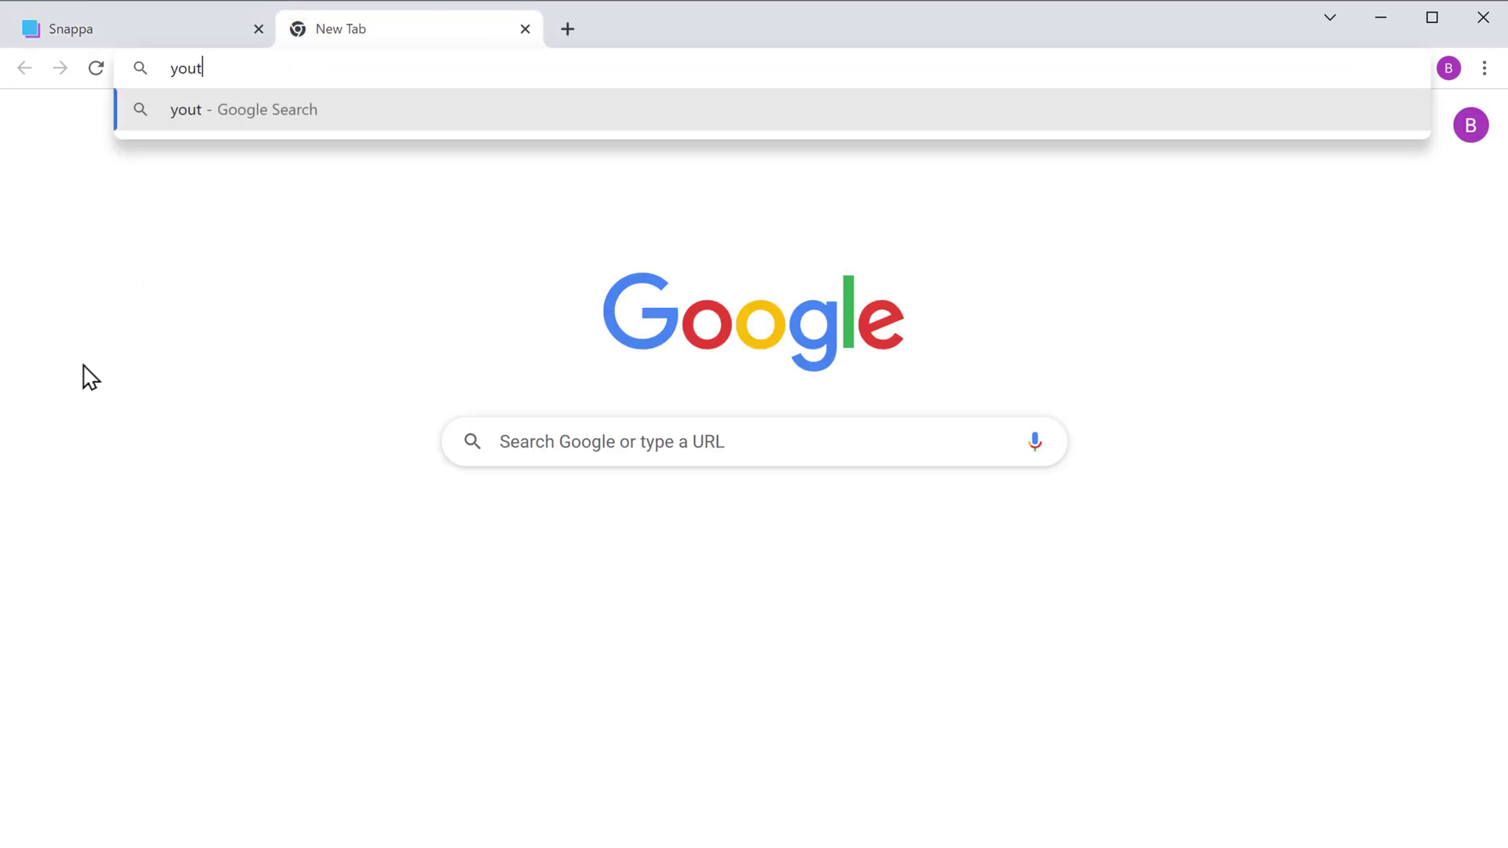
key(Return)
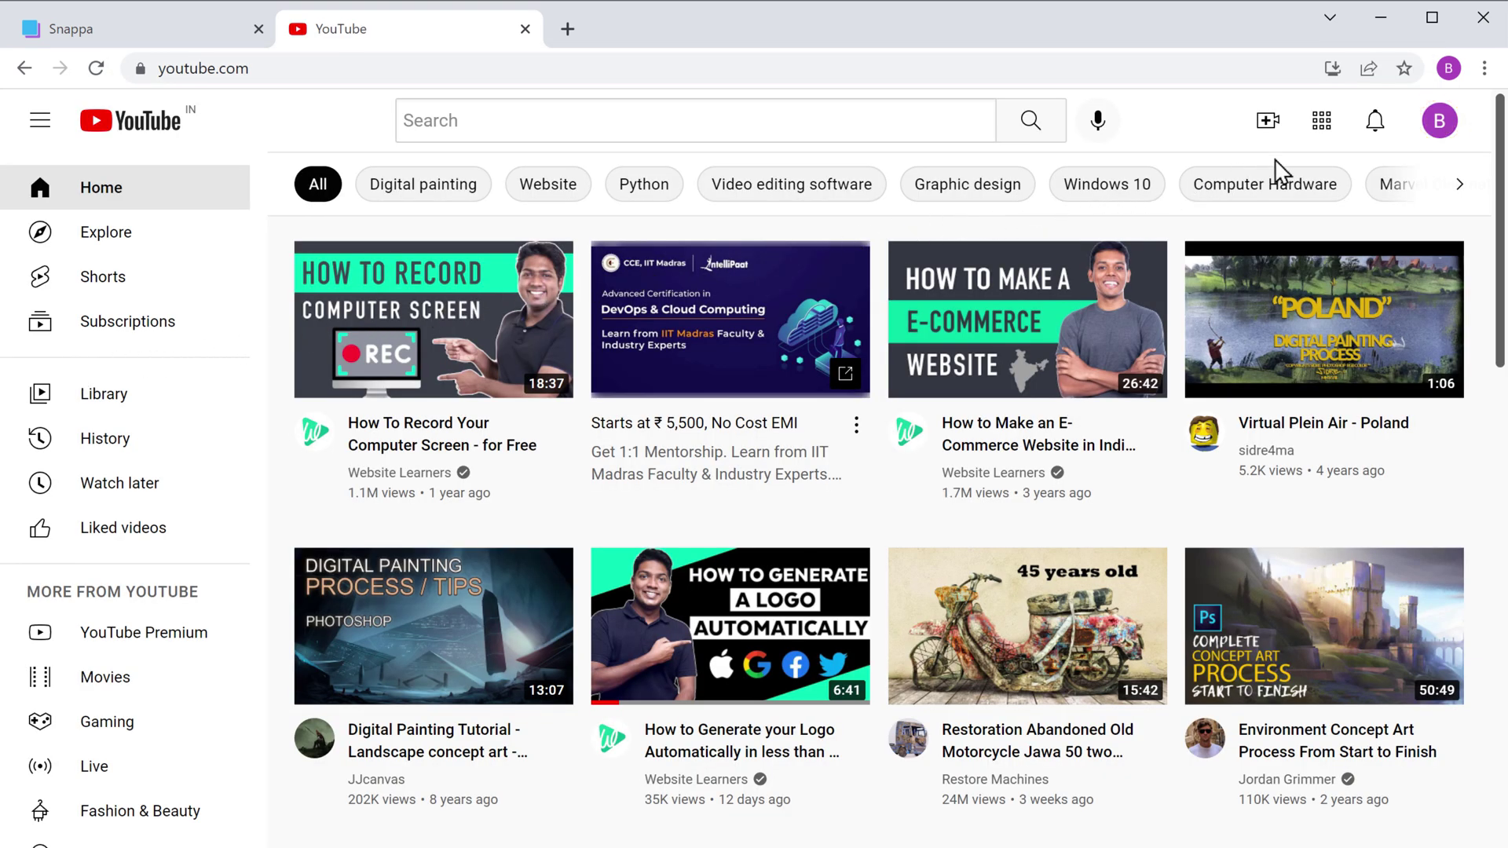
click(1440, 125)
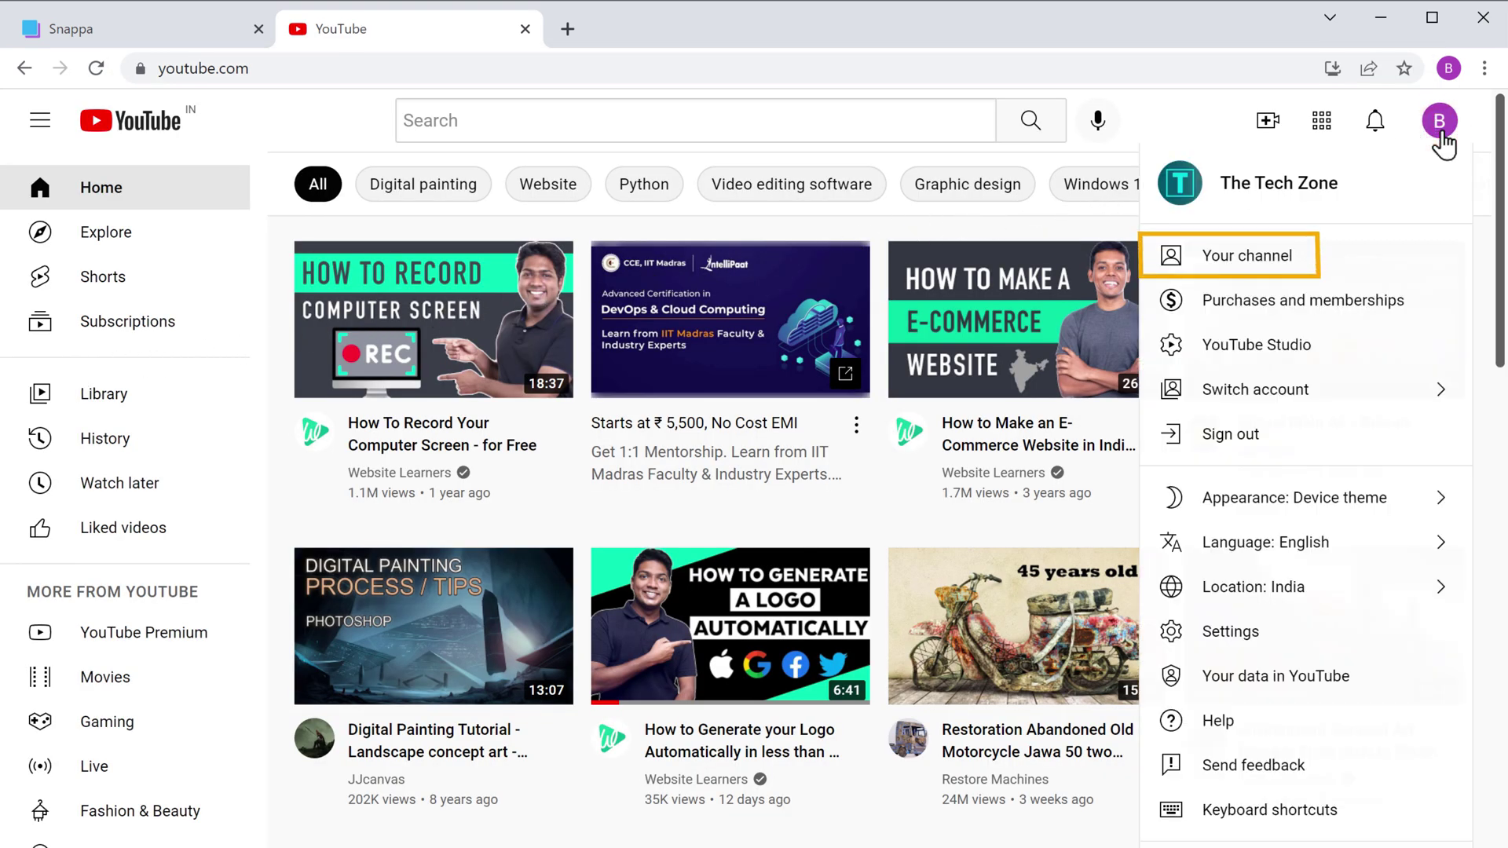
click(1251, 270)
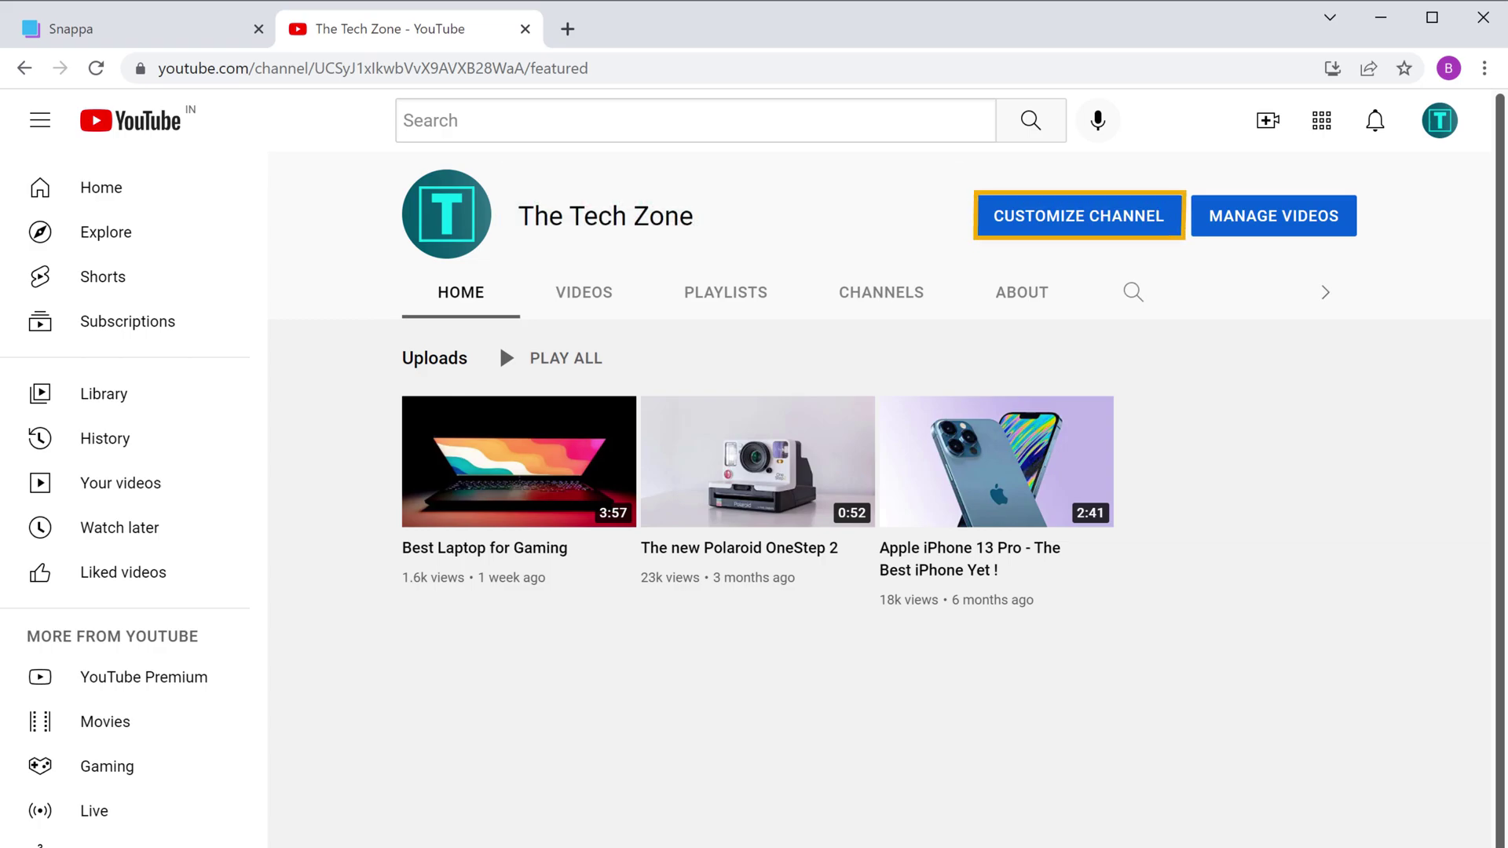
click(1072, 236)
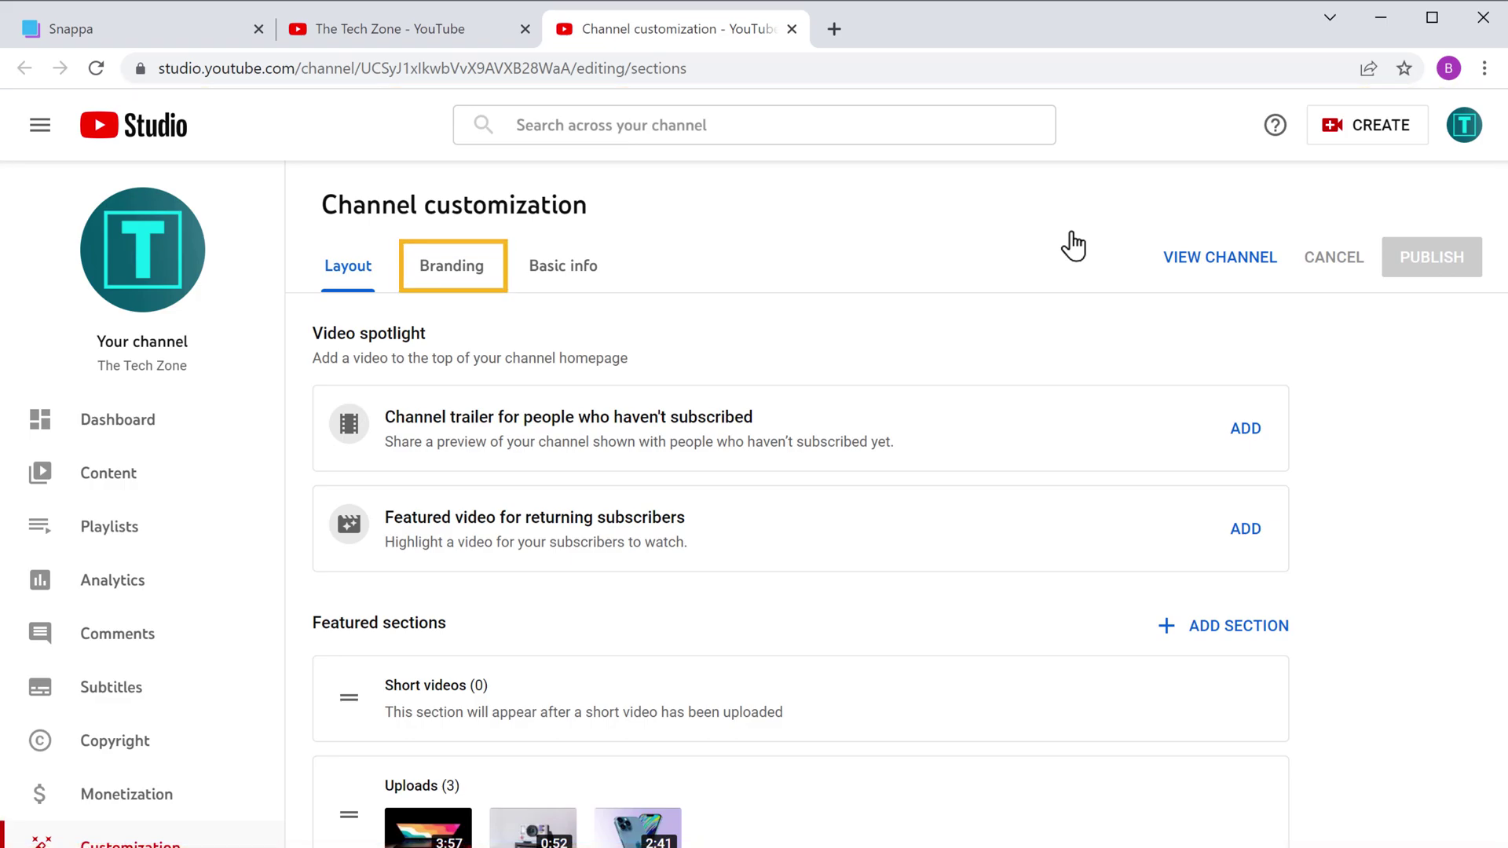
Step: On the Branding tab, upload Banner Design from Downloads as the banner and accept the crop
click(450, 271)
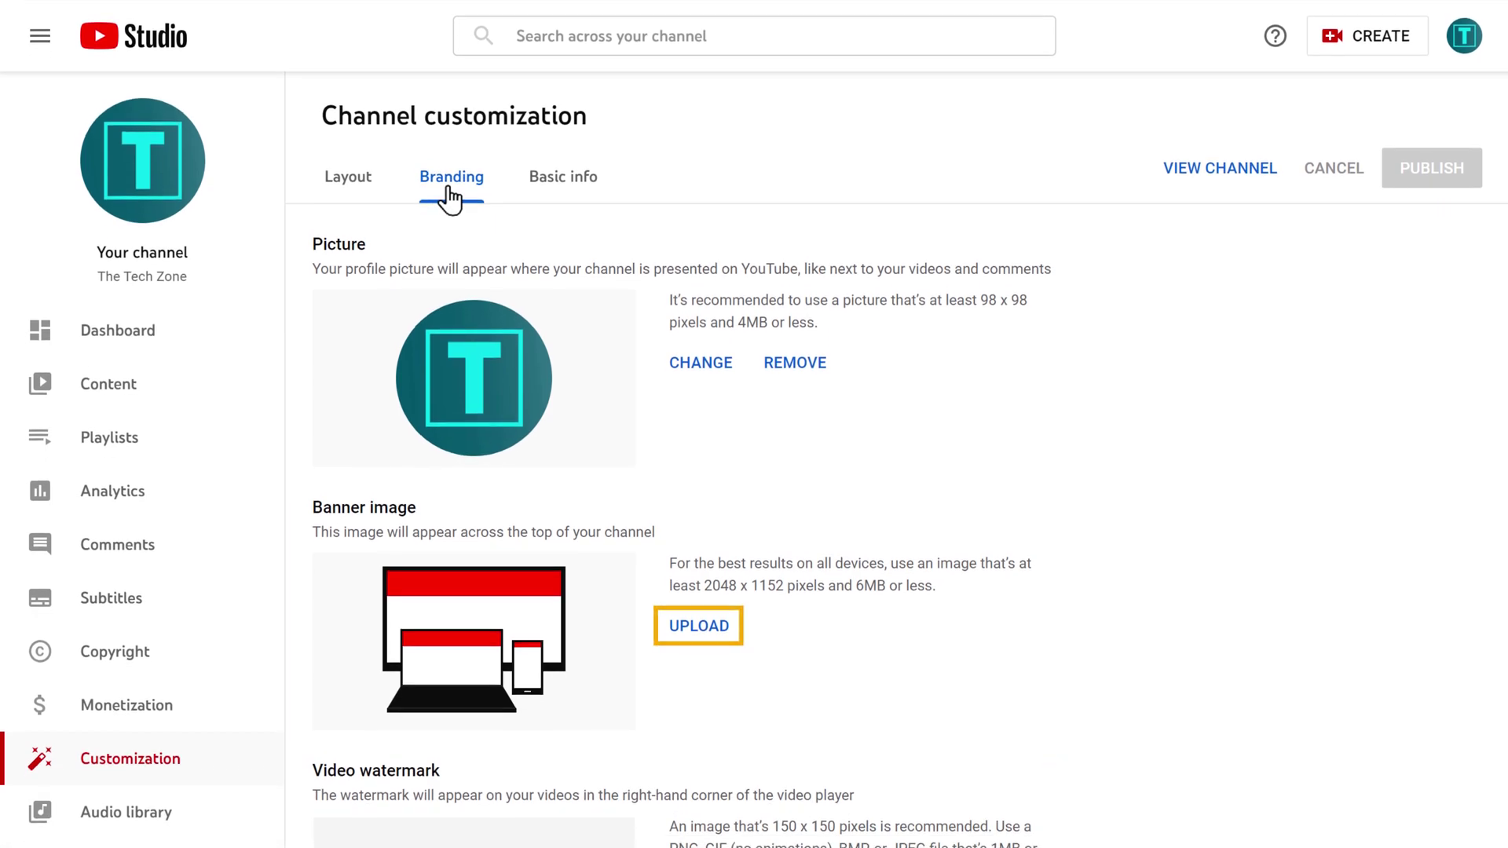
click(699, 629)
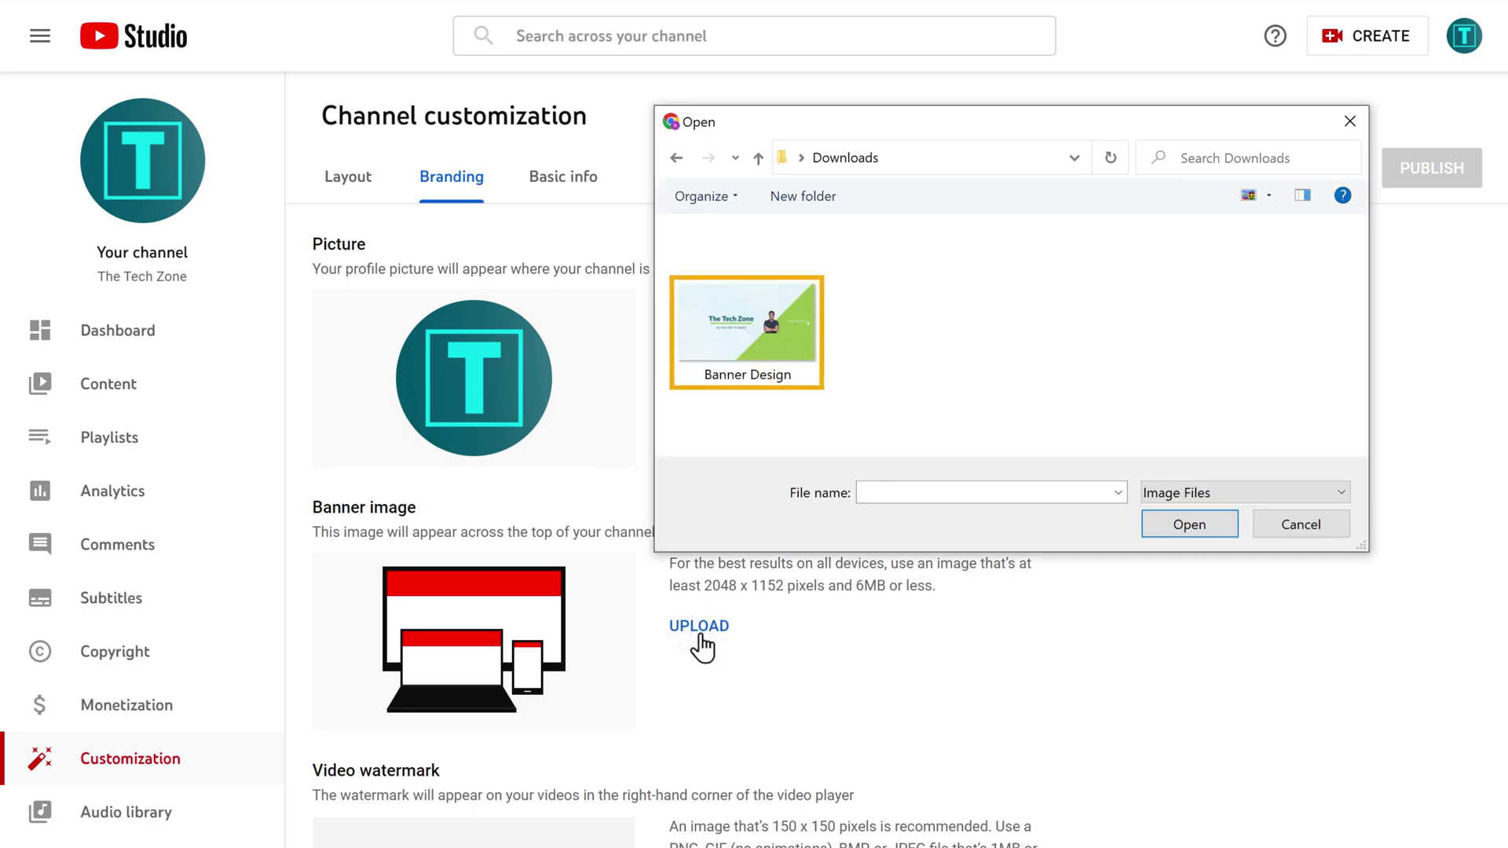
click(738, 340)
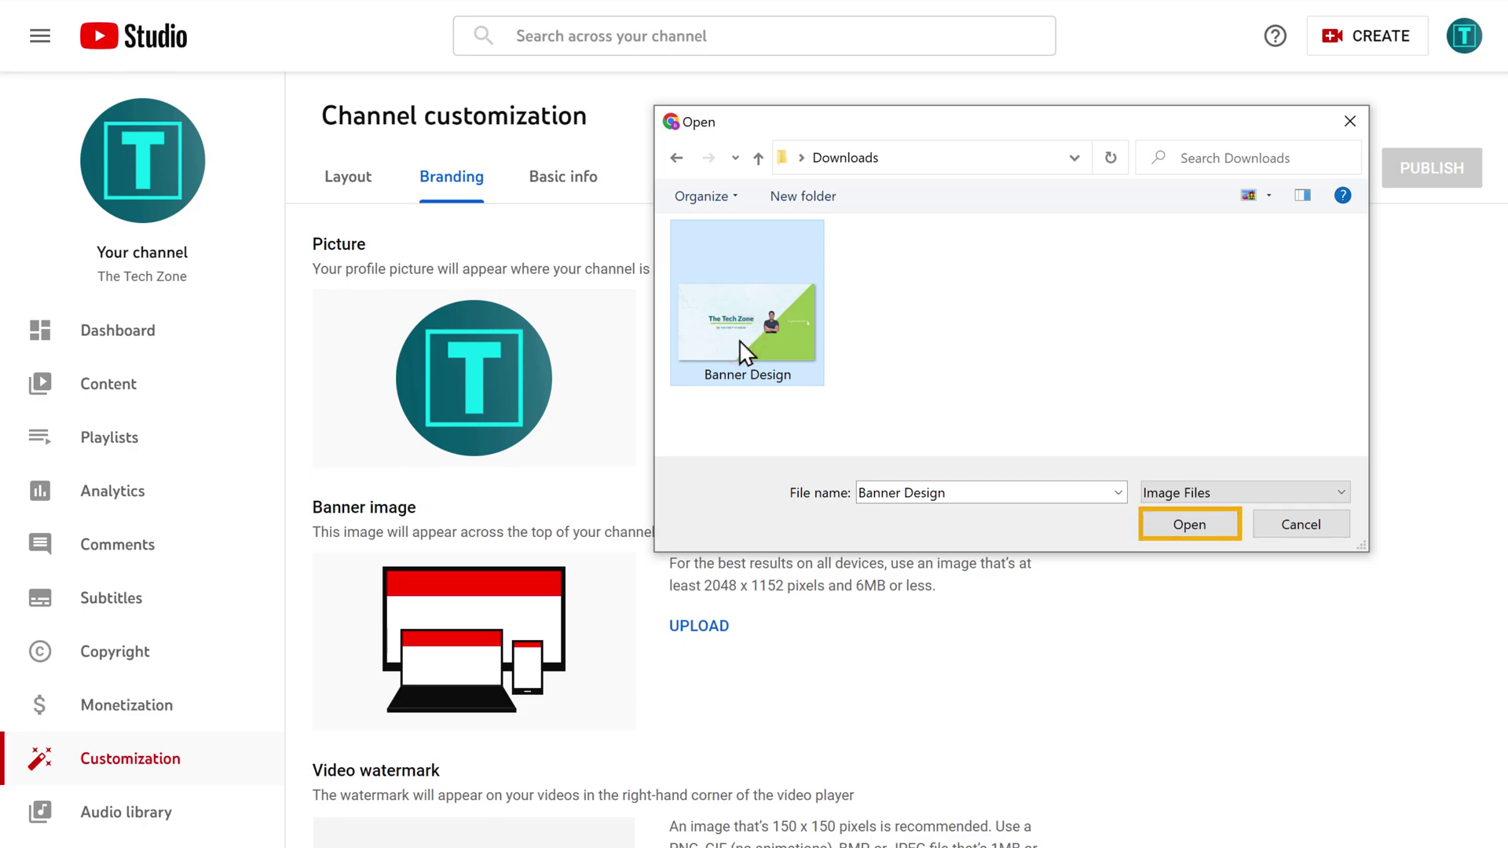
click(1194, 526)
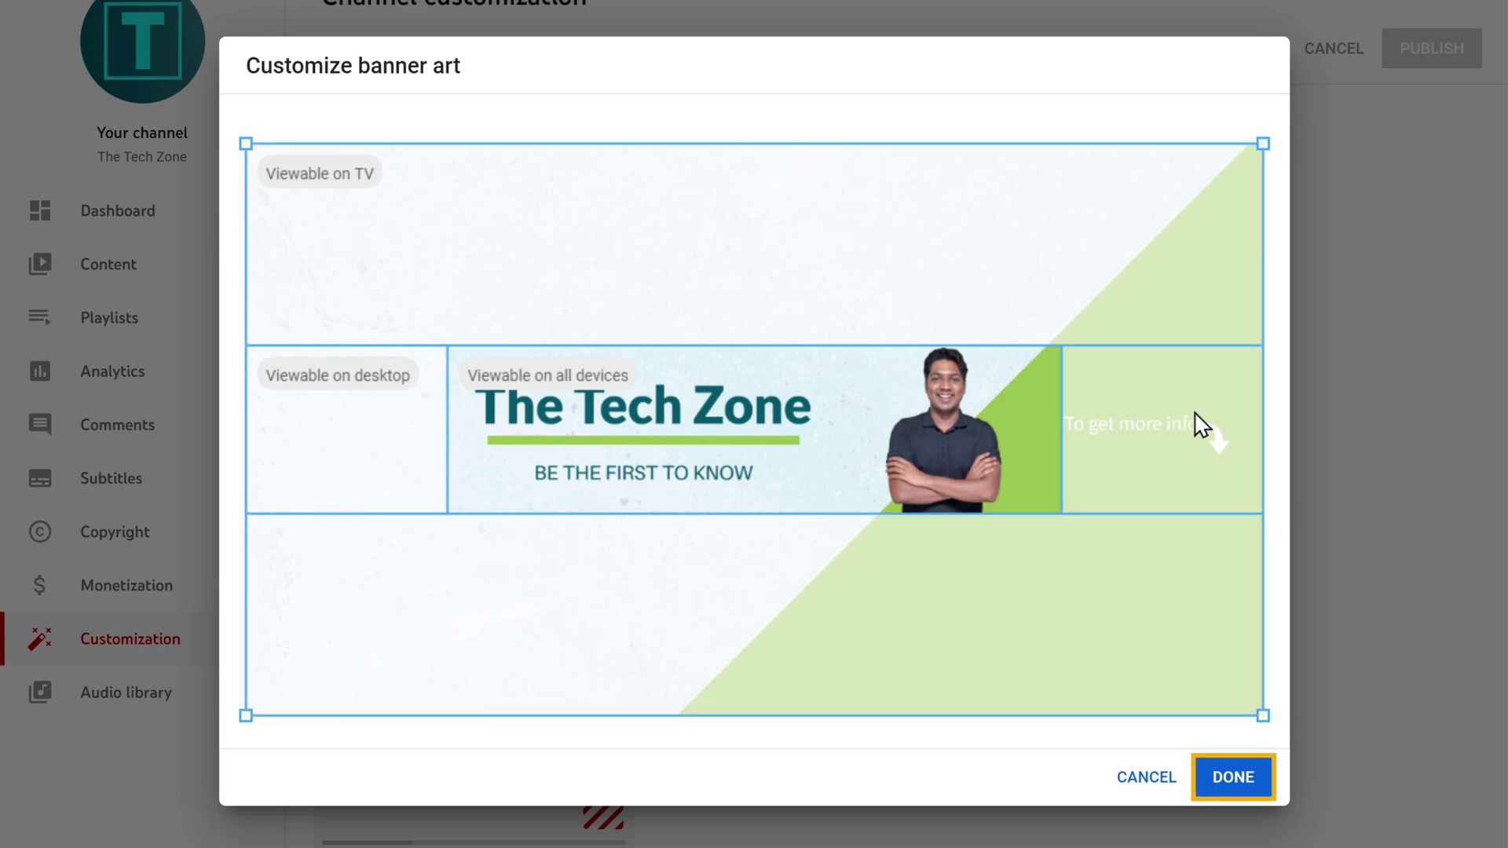
click(1235, 789)
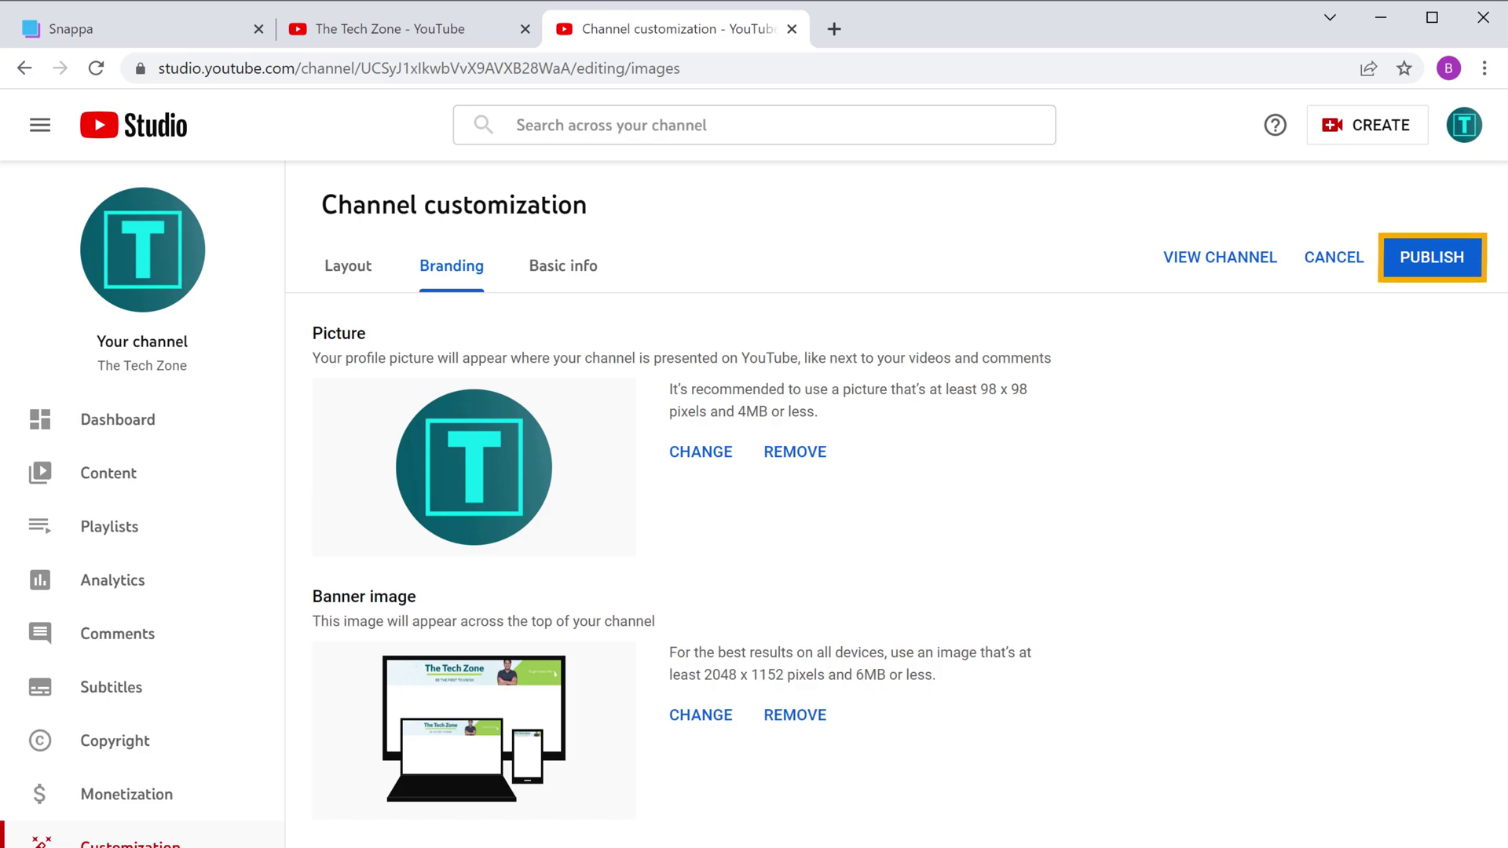
Step: Publish the banner, reload the channel home page to confirm it, then return to customization
click(1433, 271)
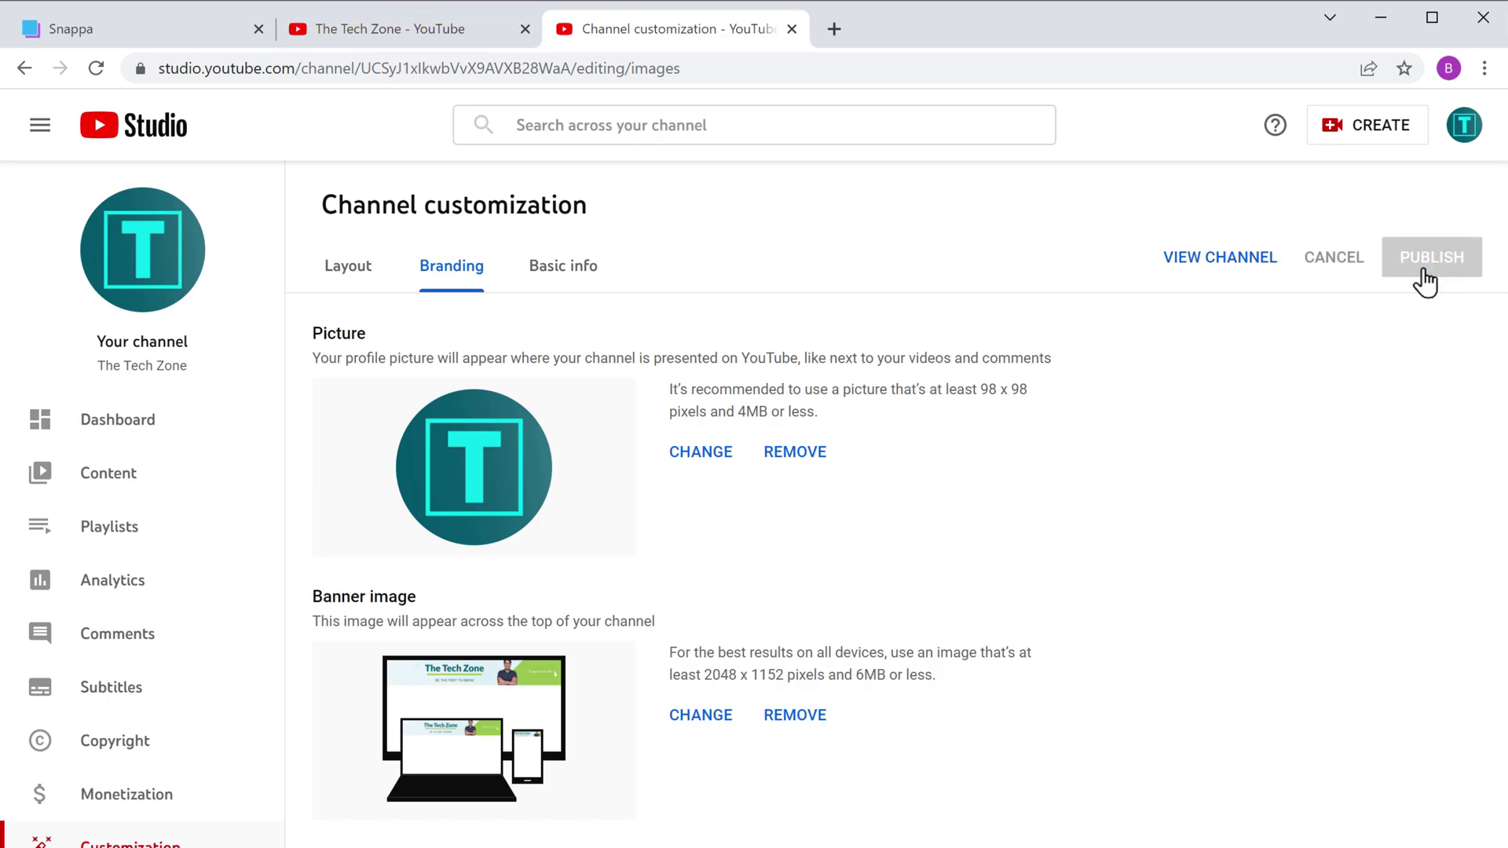
click(363, 36)
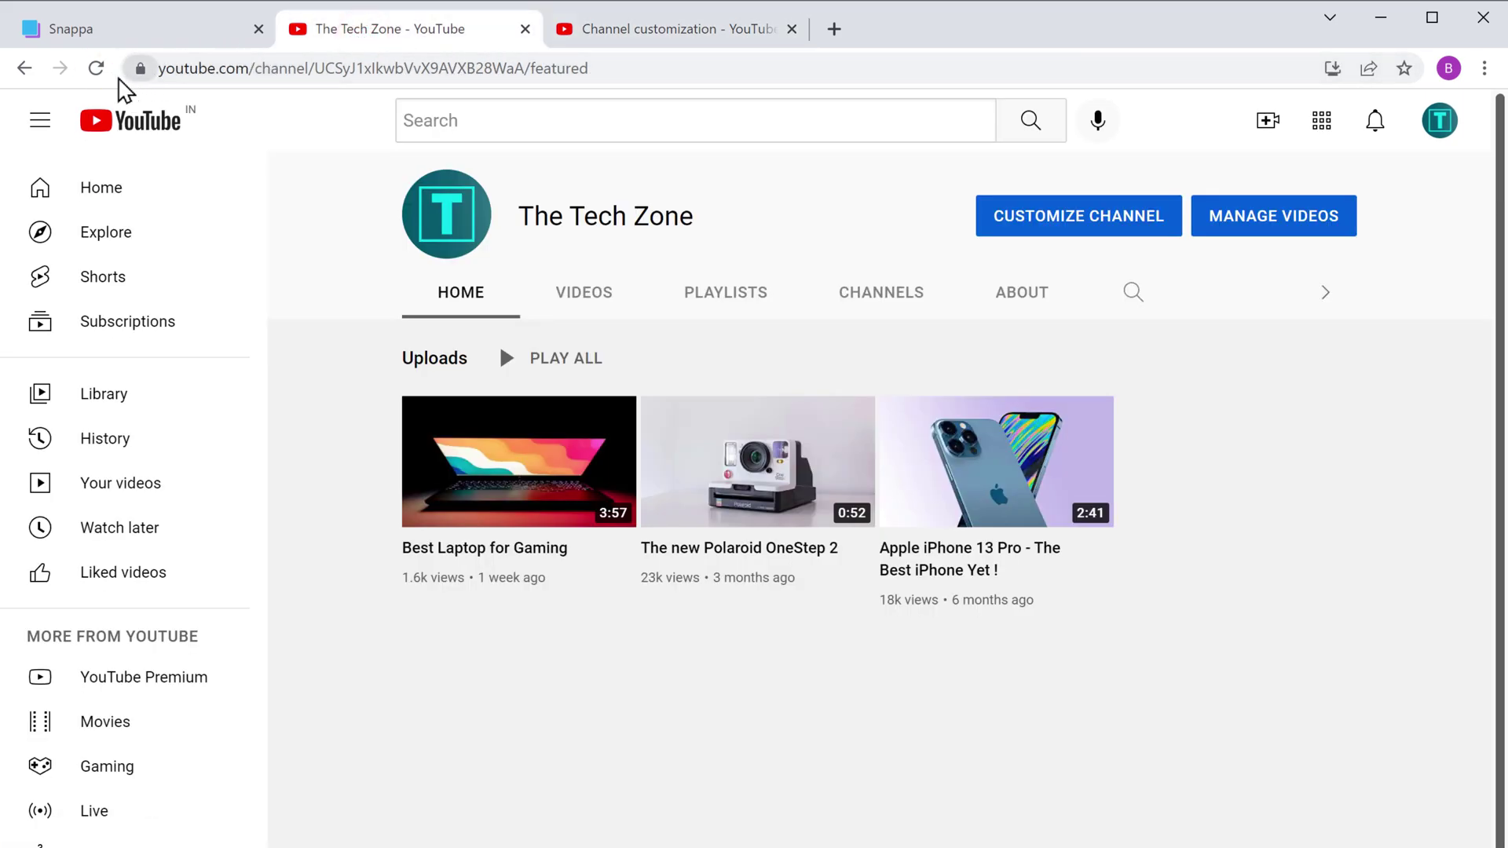
click(96, 69)
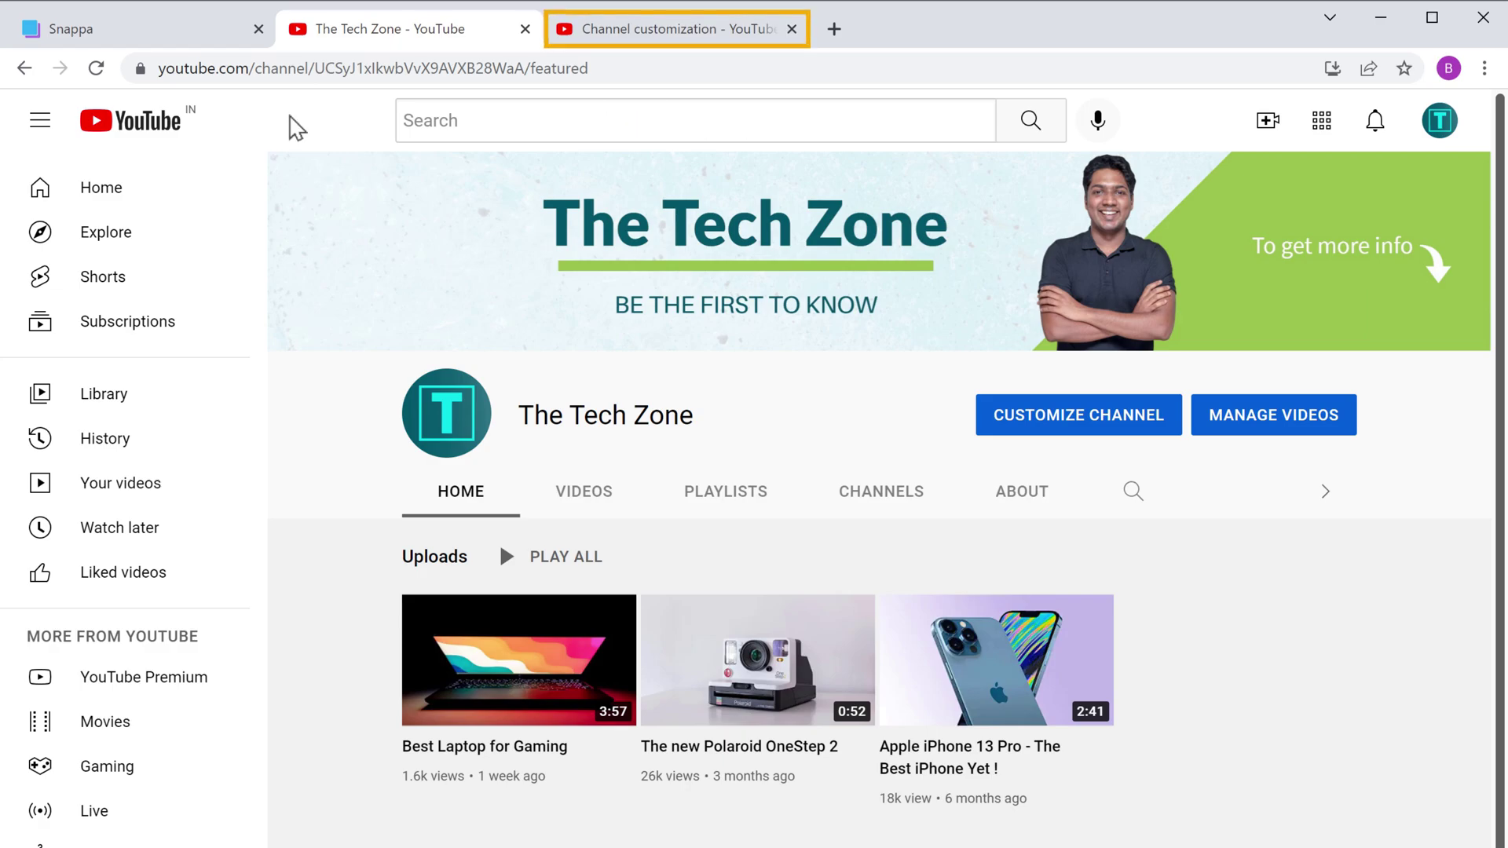
click(658, 35)
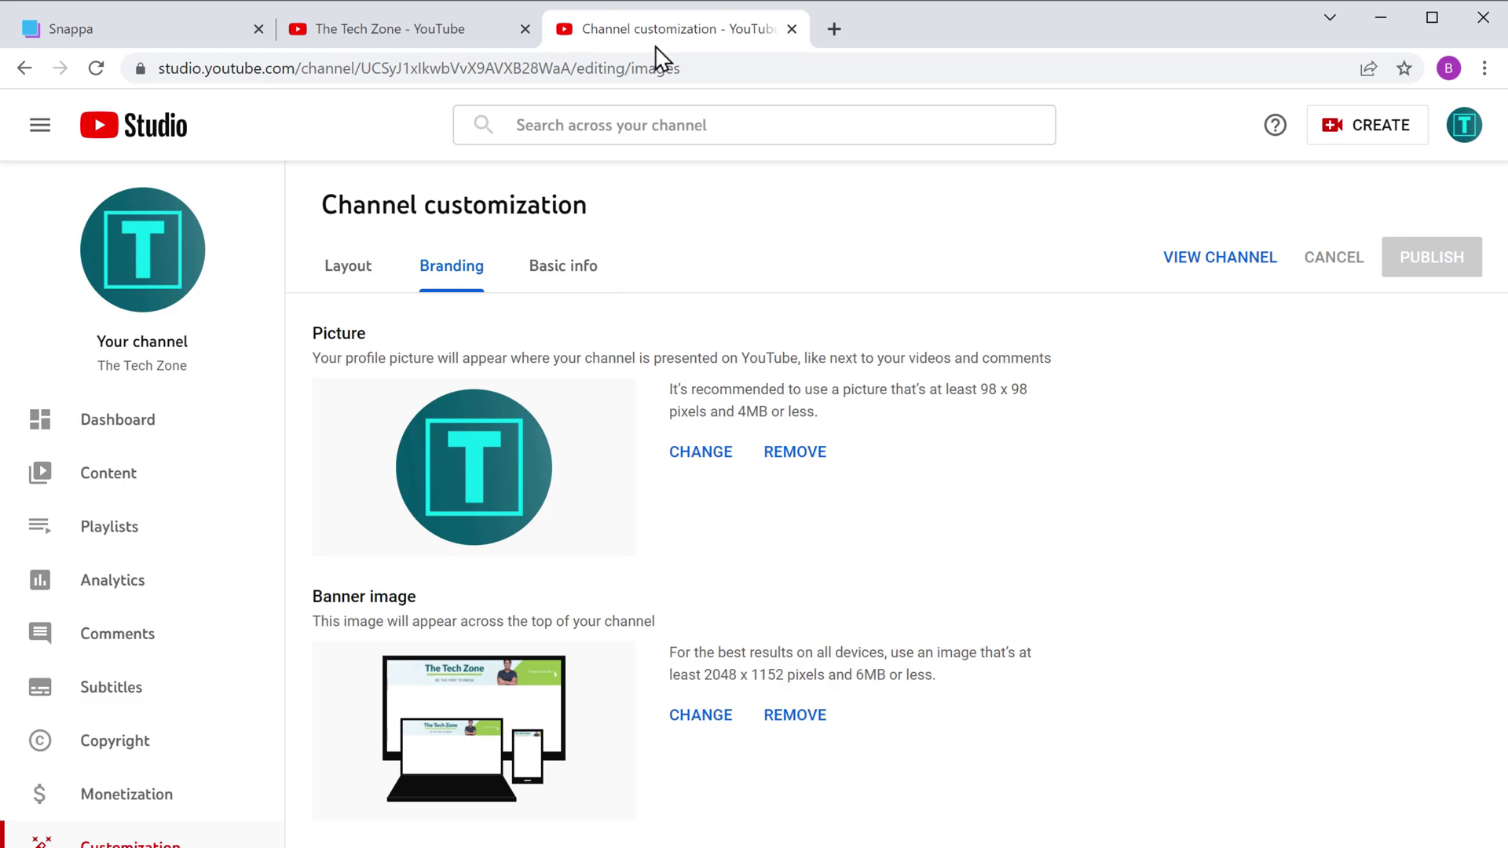
Step: In Basic info, add a new channel link titled 'Follow us'
click(564, 281)
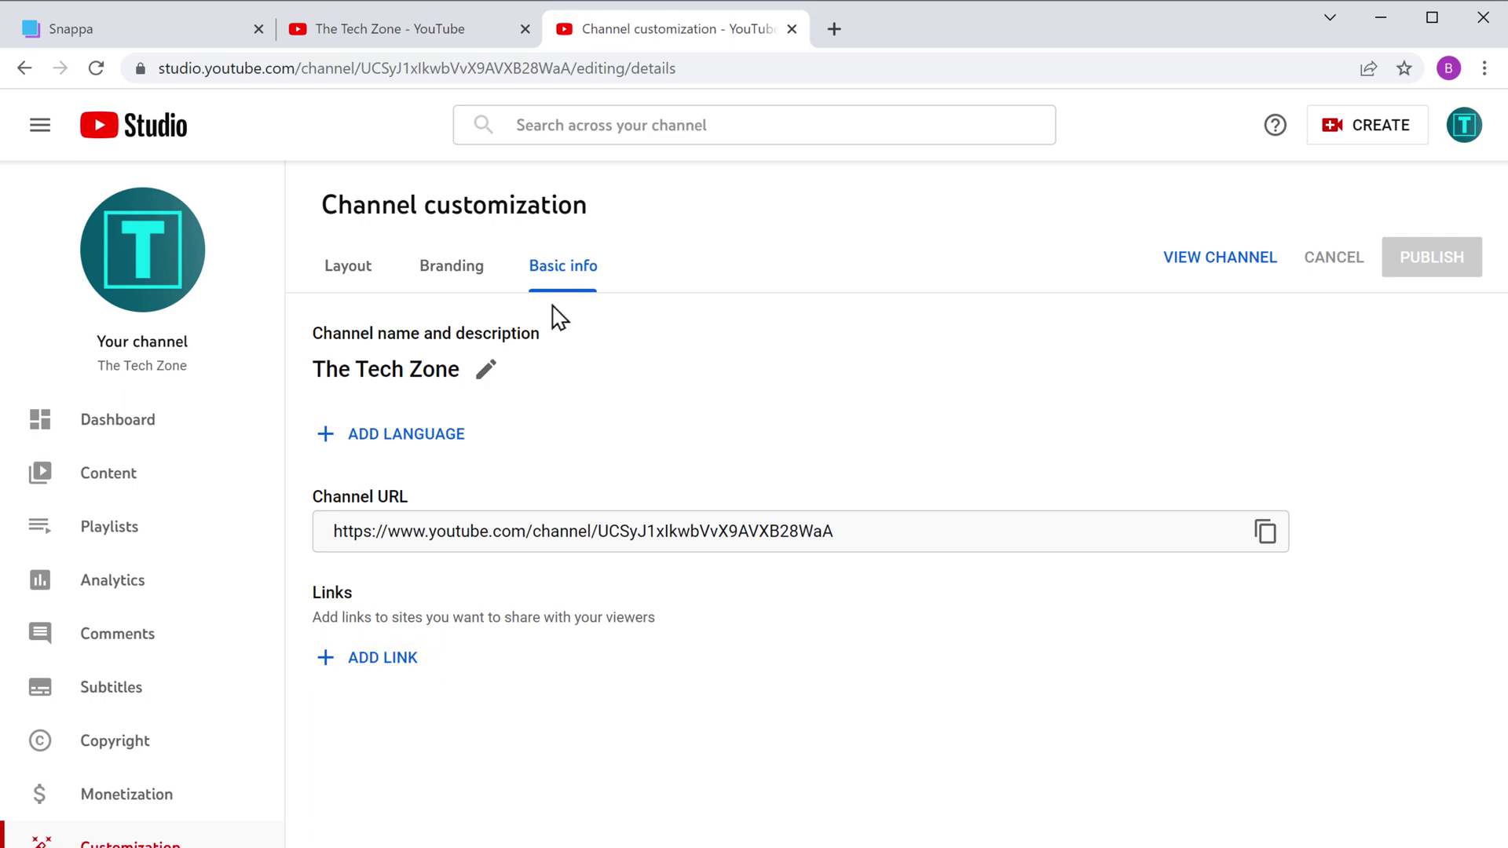
click(378, 660)
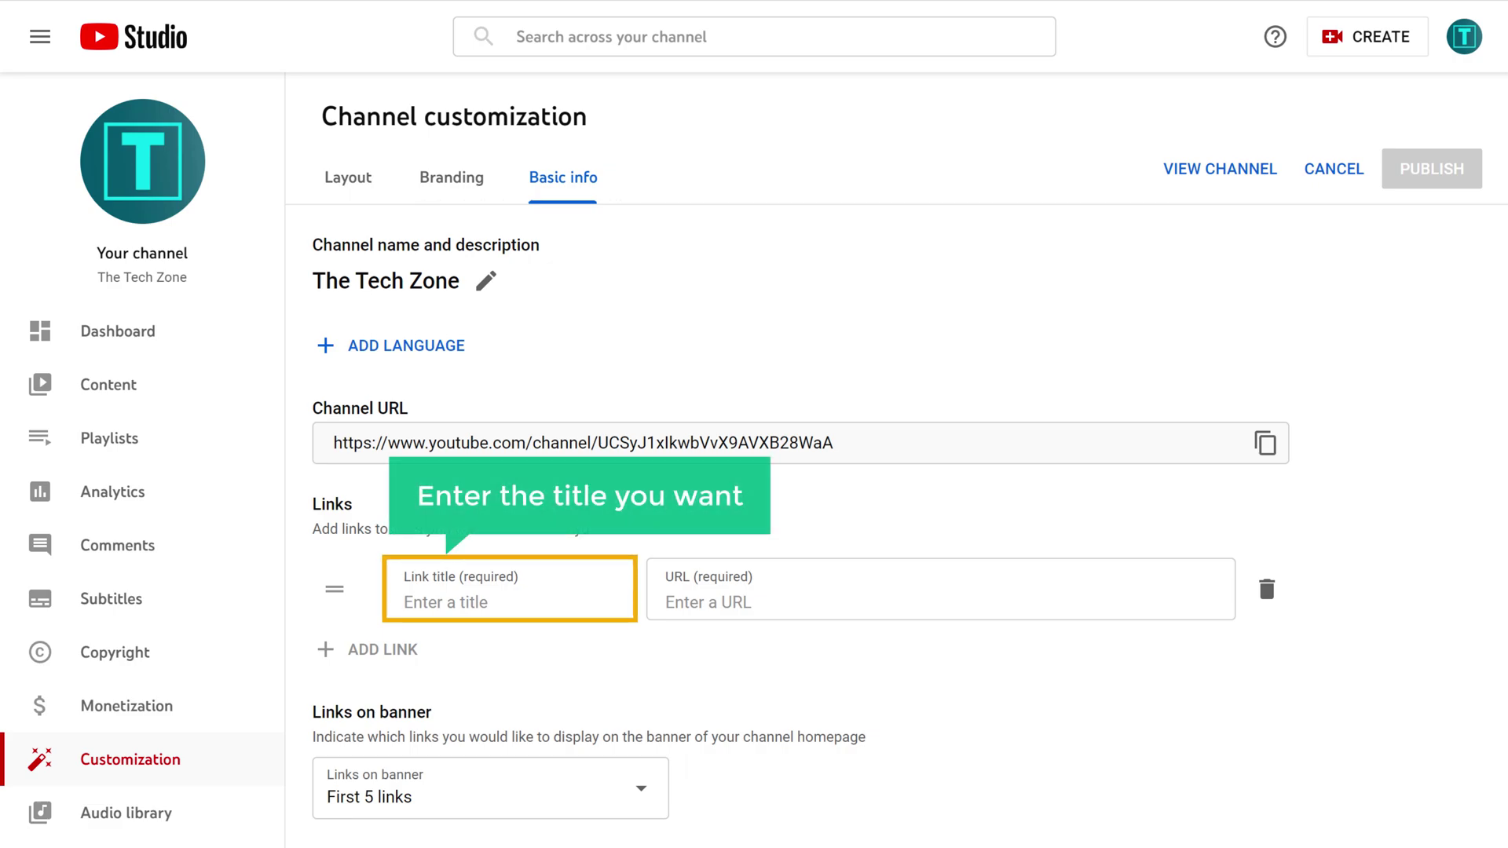
click(402, 601)
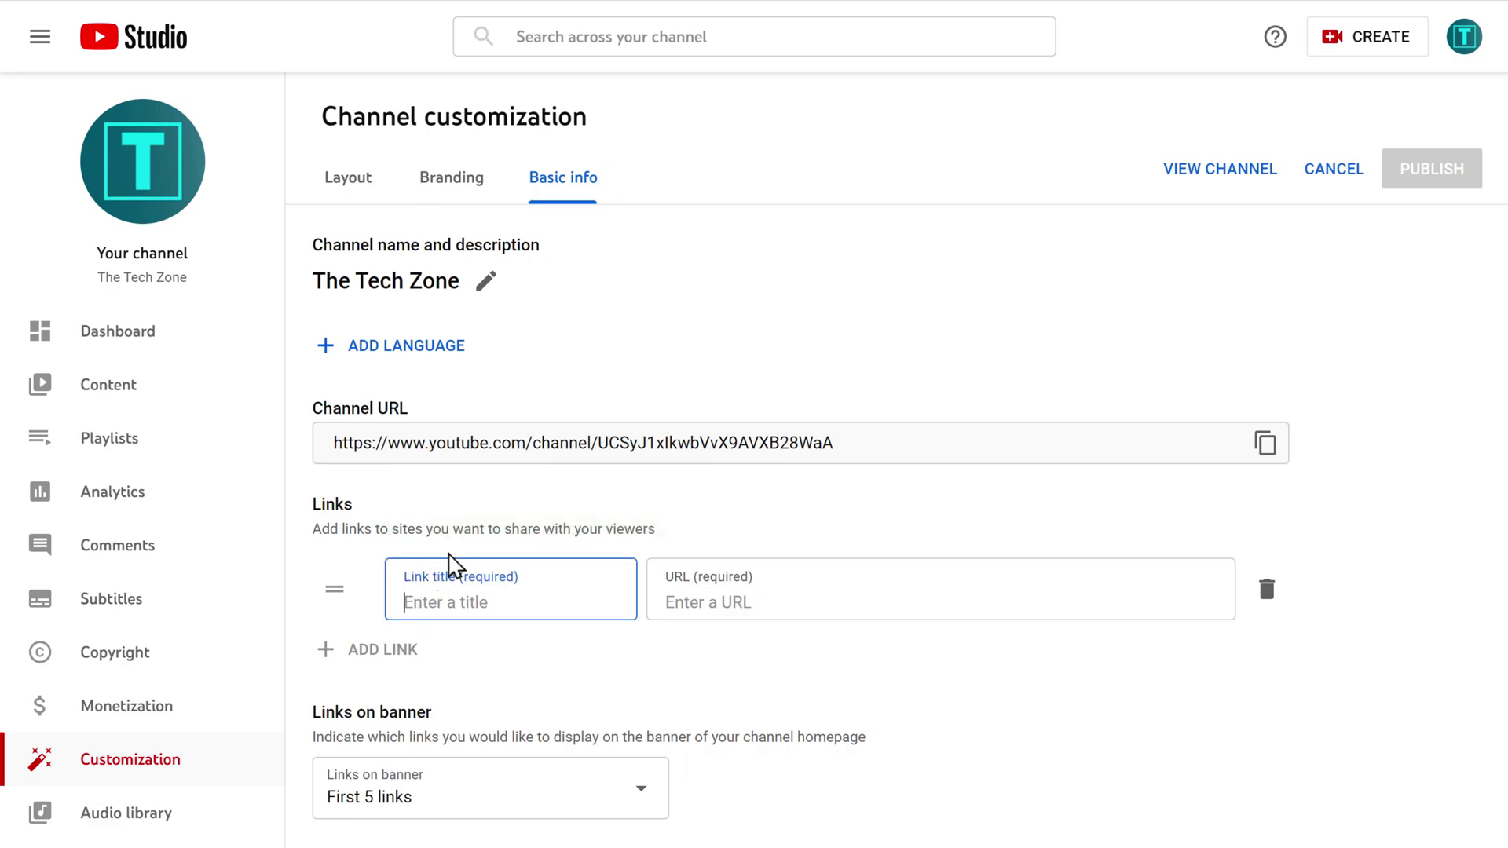
click(507, 507)
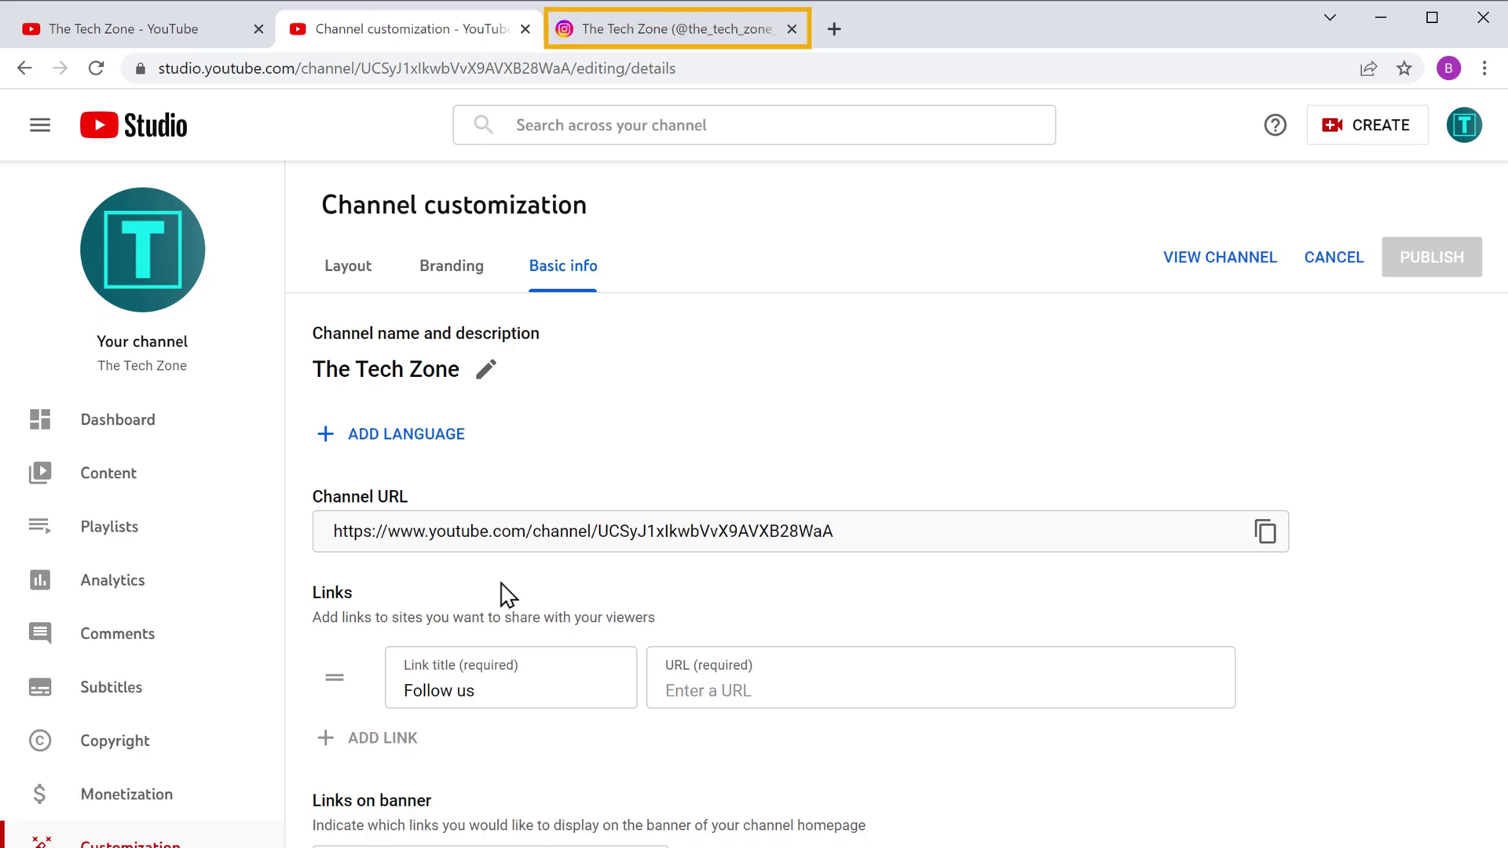
Step: Copy the Instagram profile URL into the link's URL field and publish
click(636, 39)
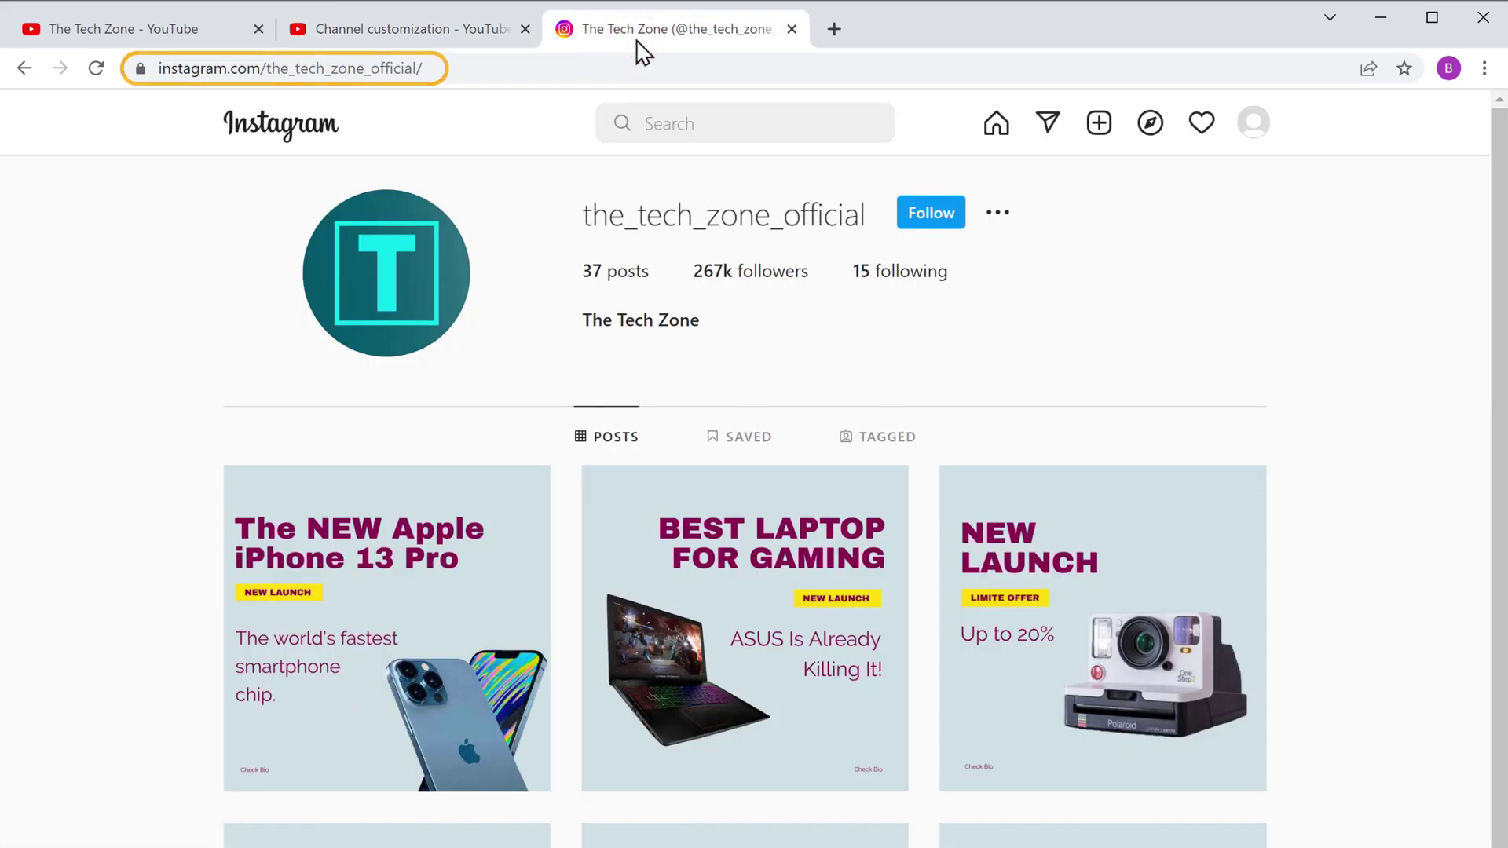
click(431, 67)
right_click(434, 69)
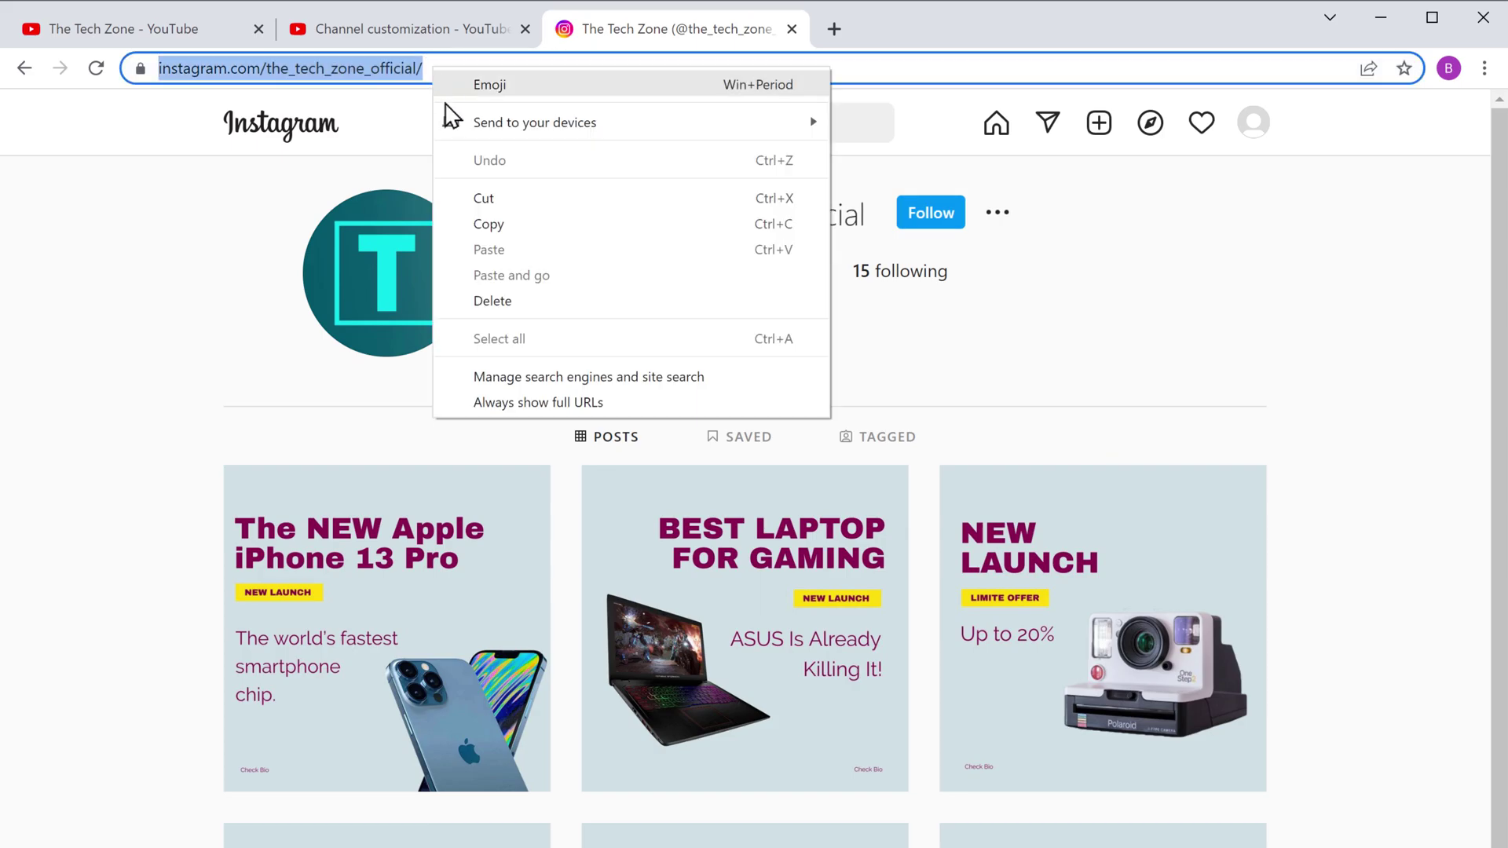
click(485, 219)
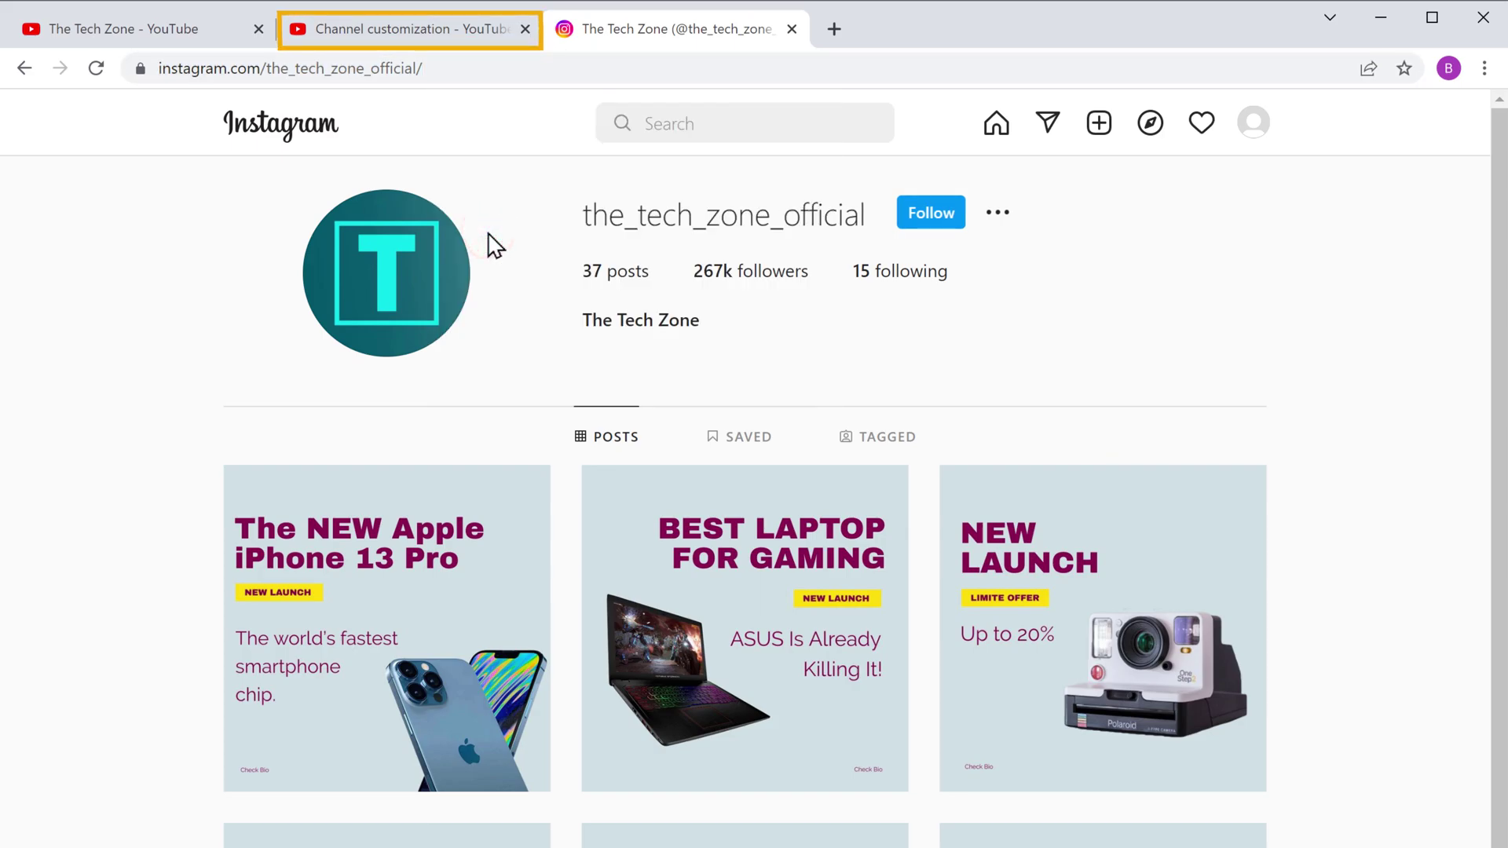
click(407, 35)
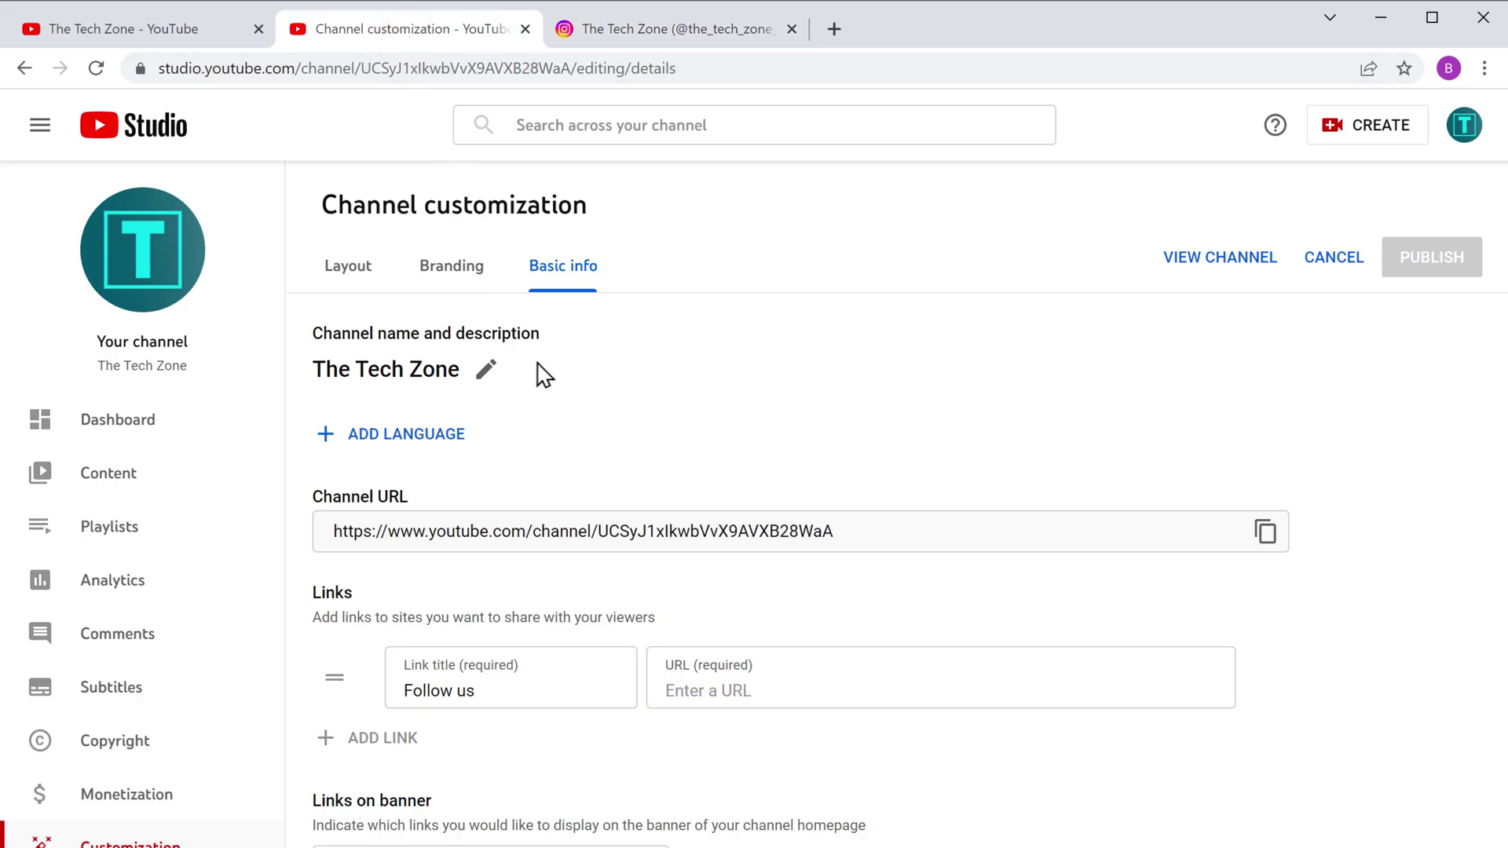
right_click(666, 691)
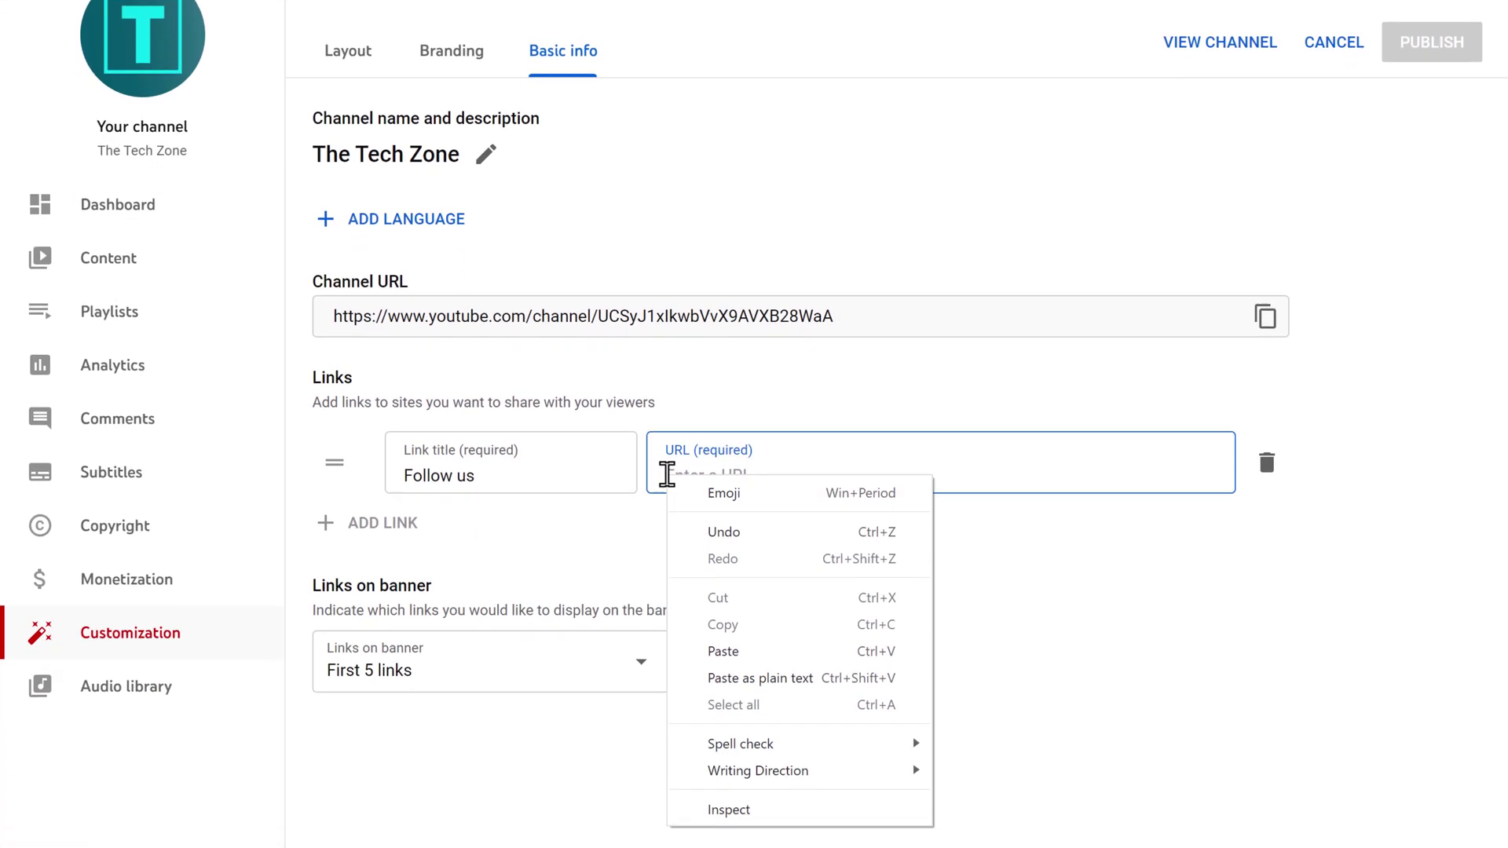
click(725, 648)
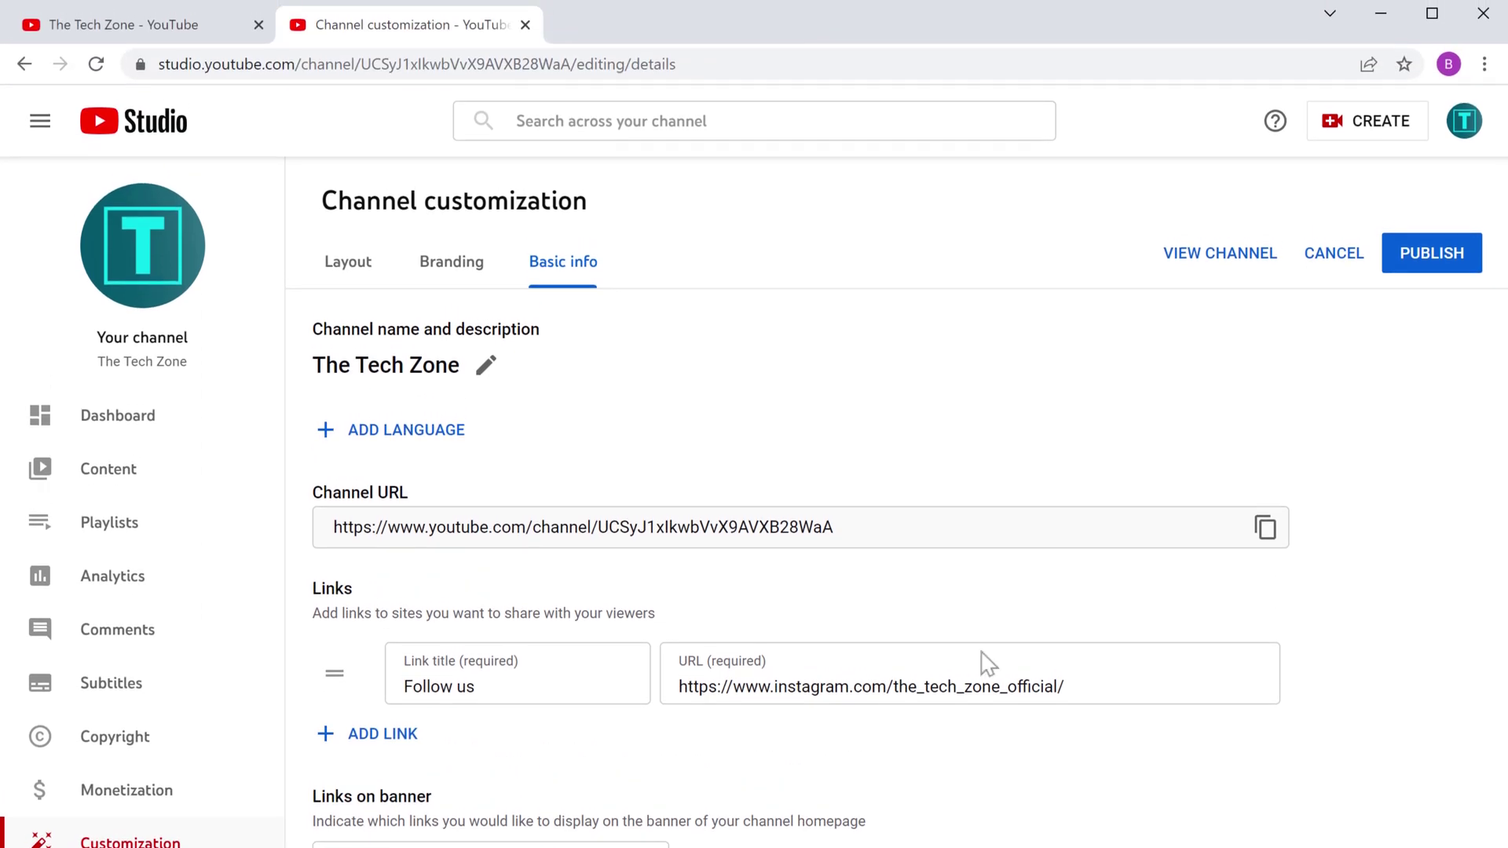
click(1429, 271)
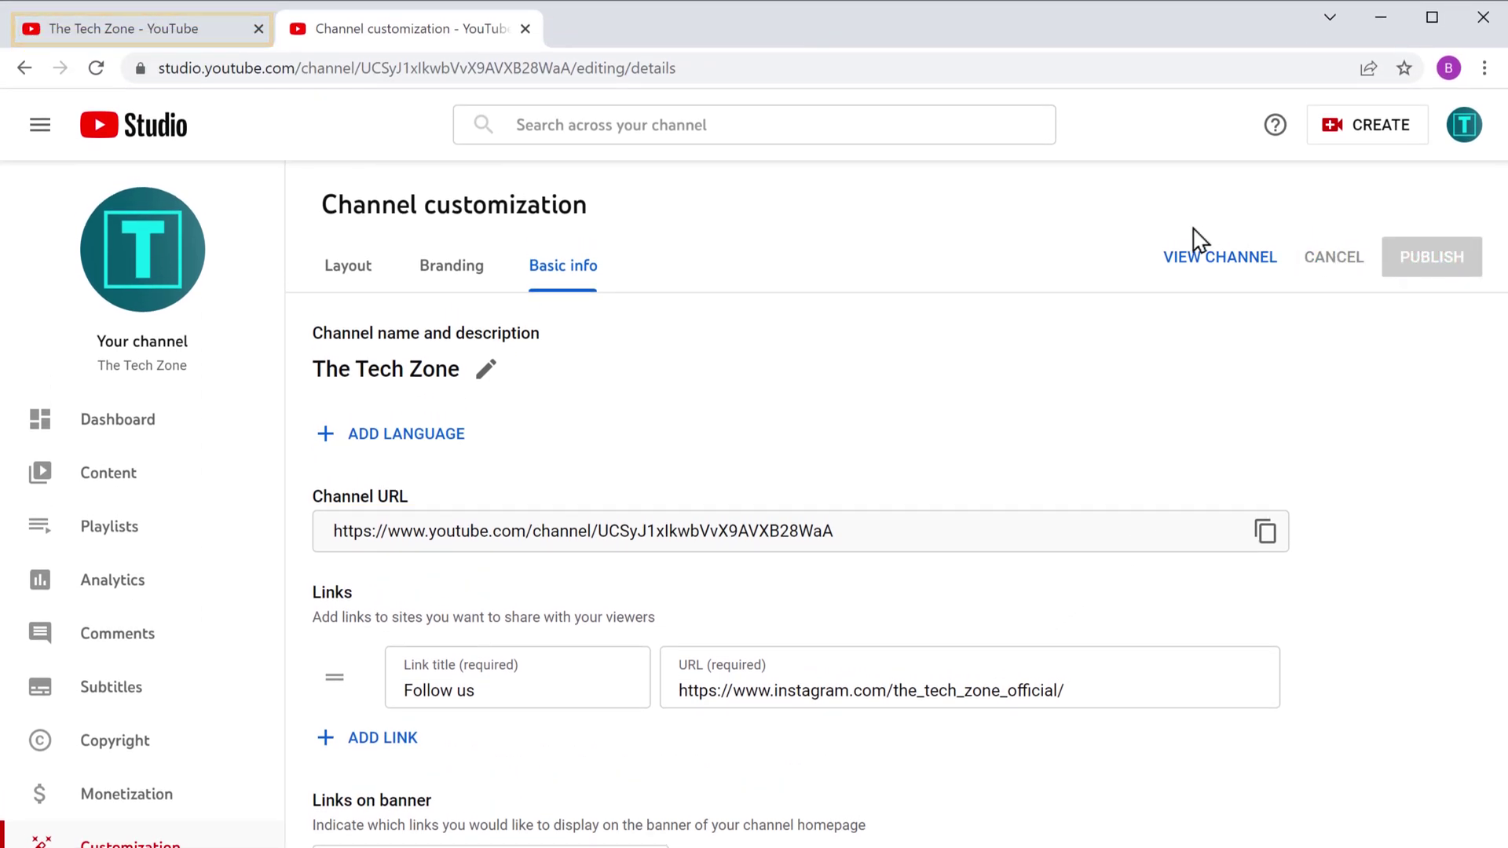
Step: Test the banner's Follow us link on the channel page, then view Snappa's upgrade plans
click(102, 39)
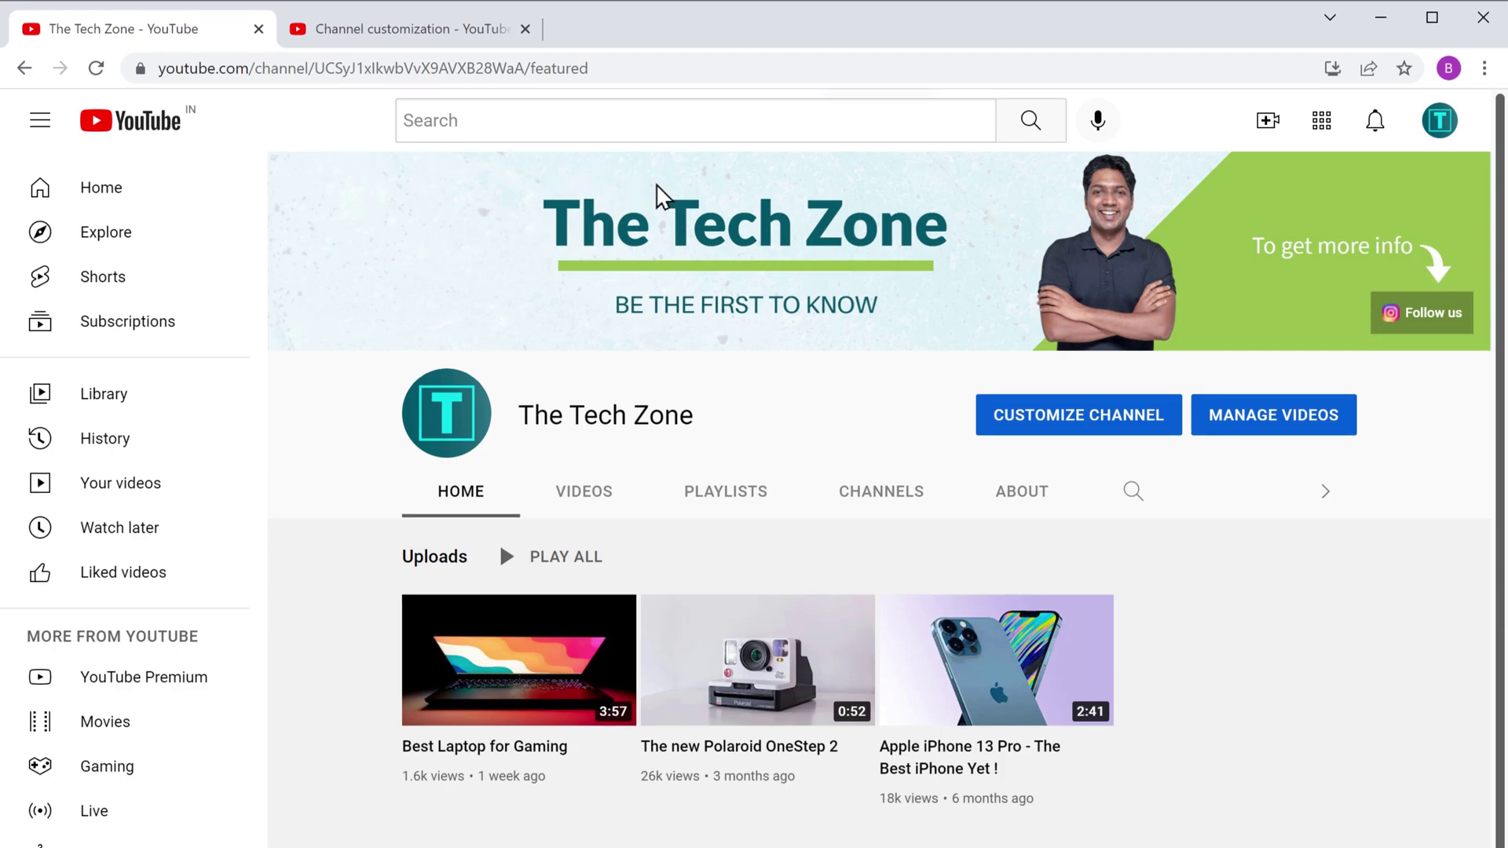
click(1433, 322)
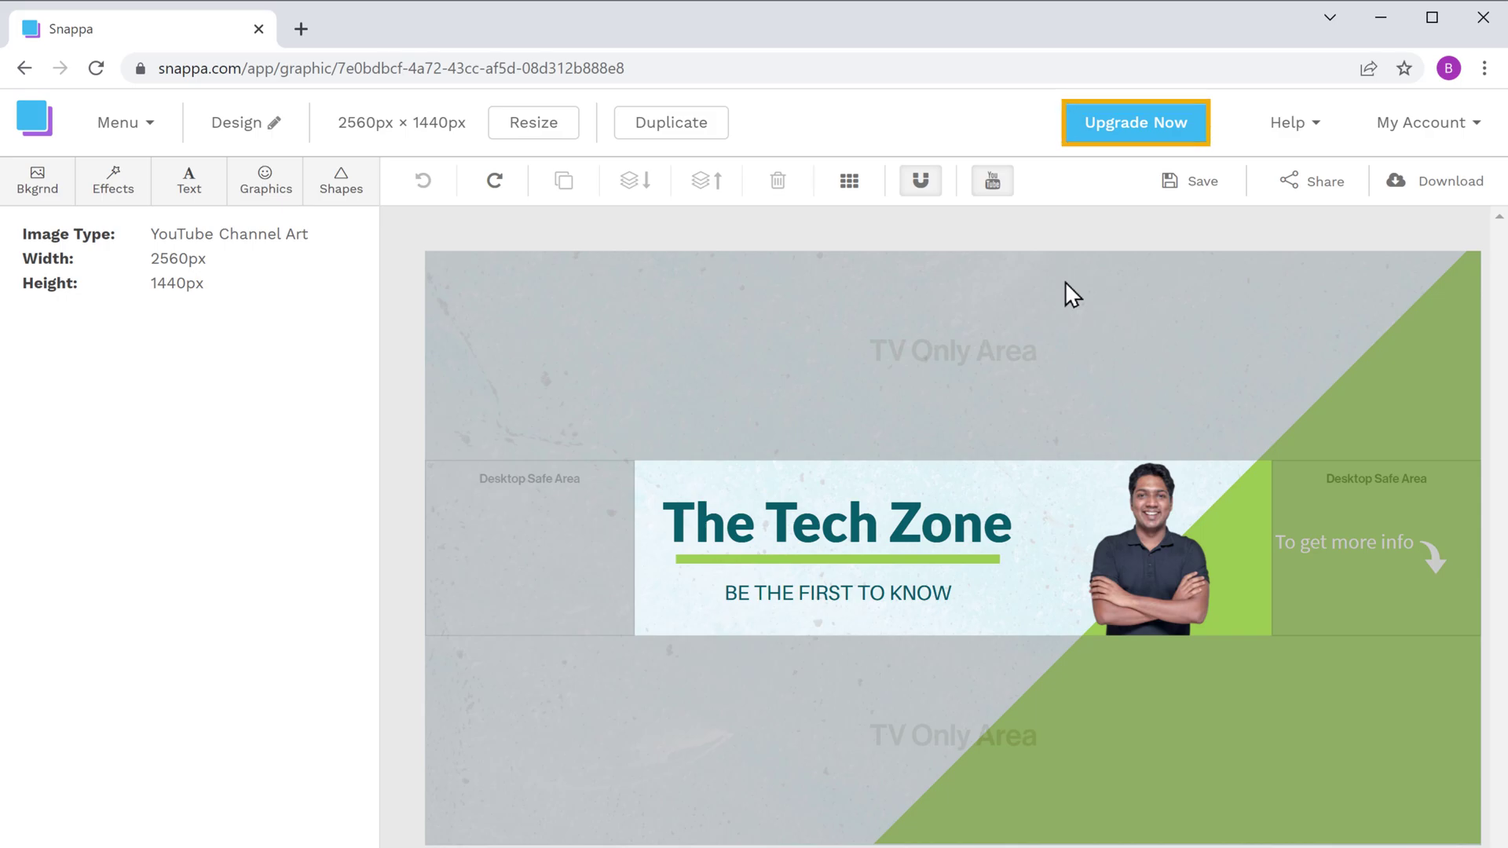
click(1132, 134)
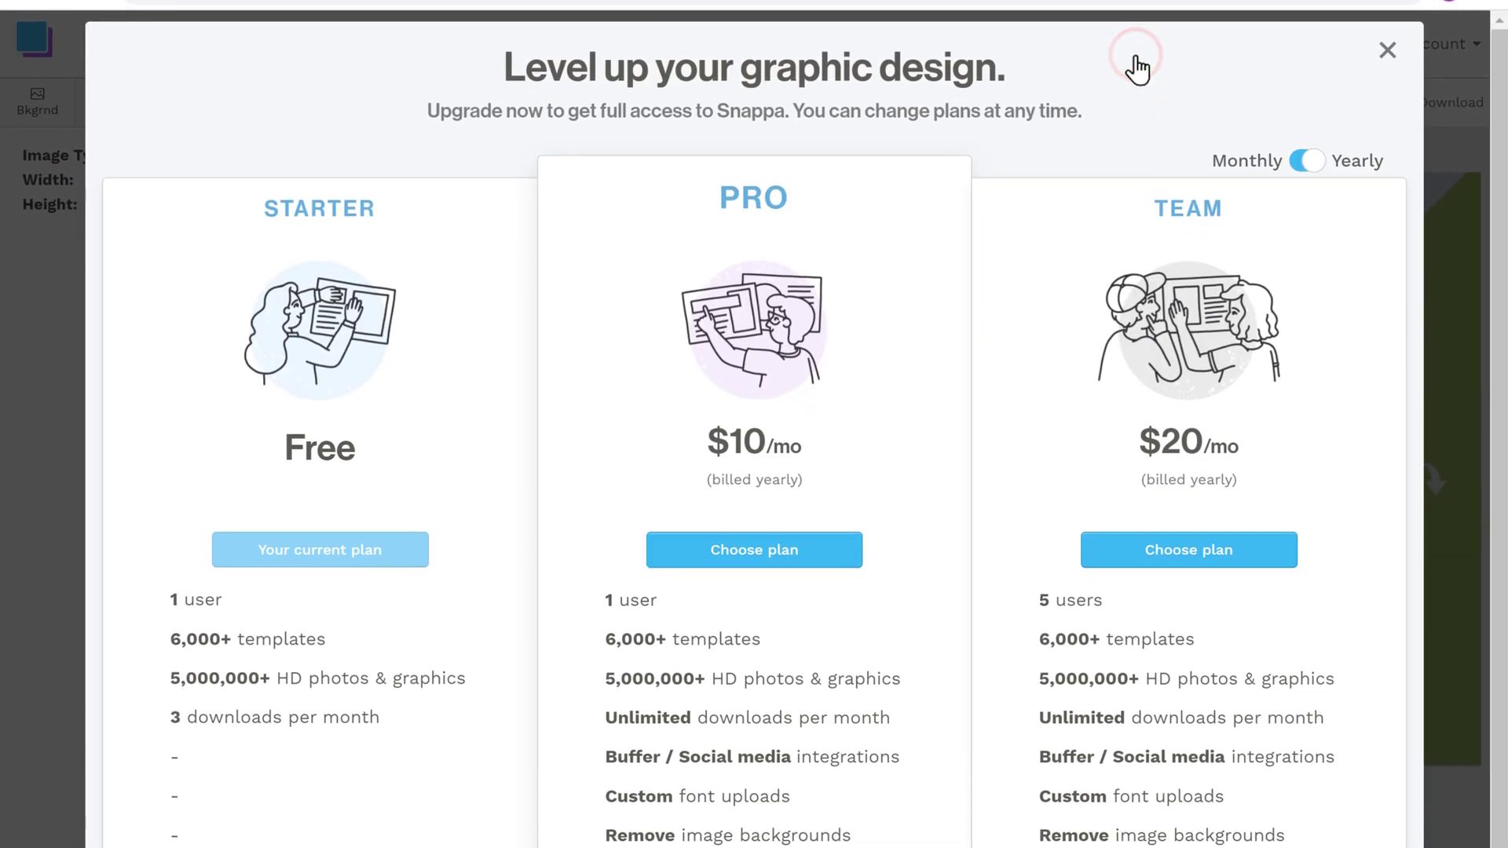